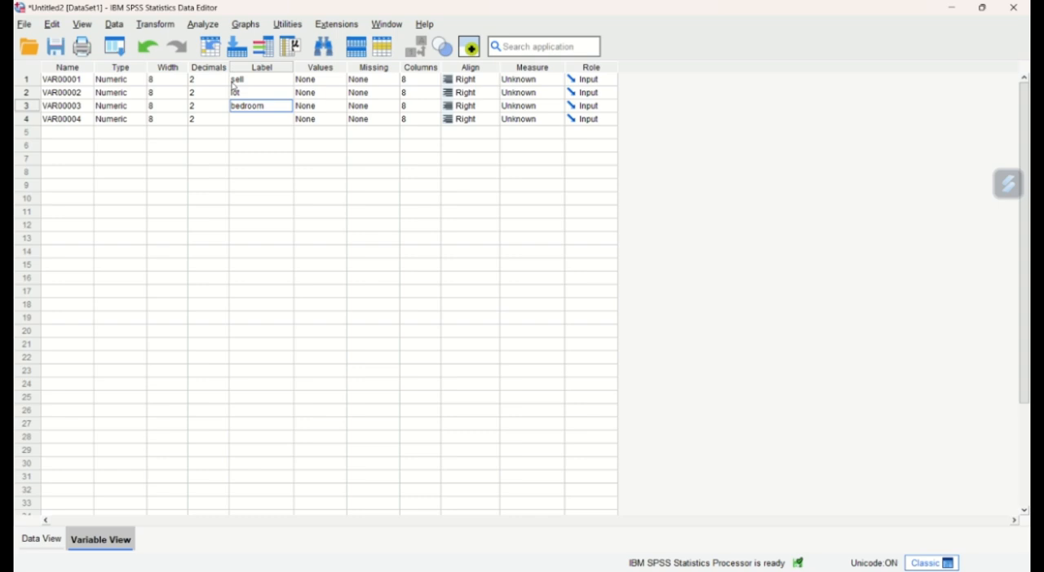
- Label VAR00004 as sty and set the measurement level of all four variables to Scale
key("Down")
type("s")
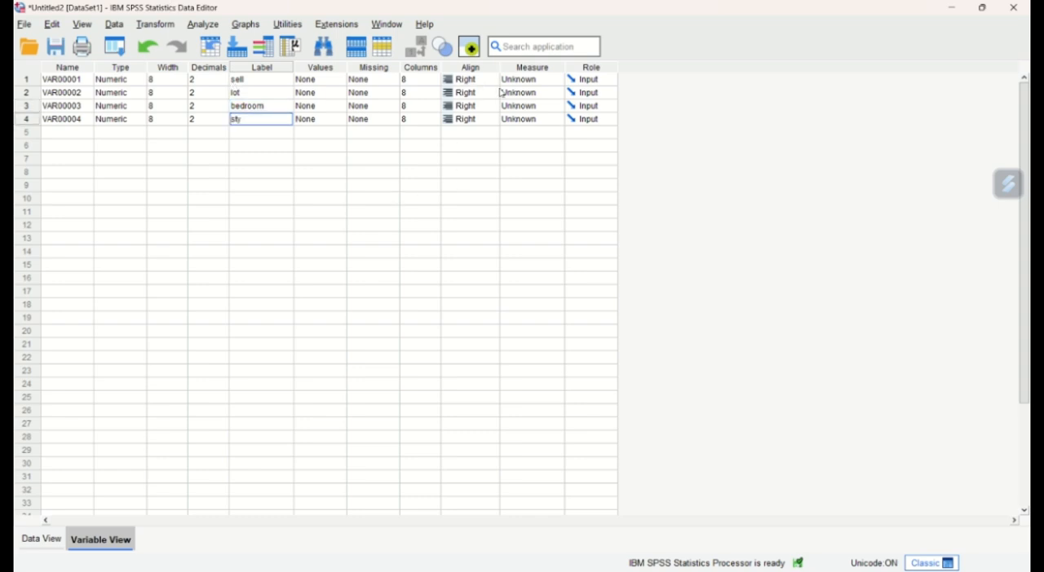
left_click(519, 79)
left_click(528, 89)
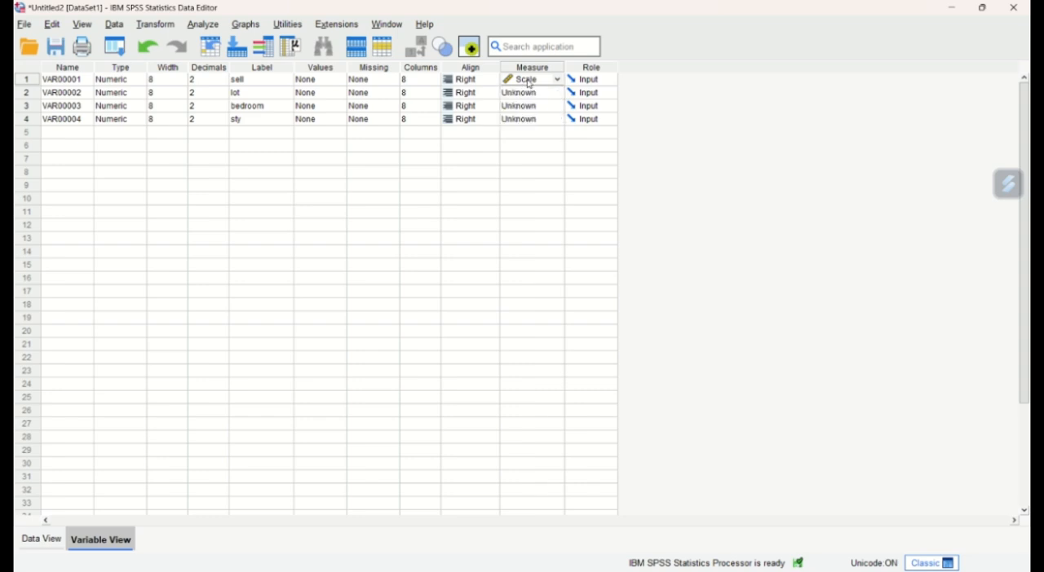
left_click(532, 93)
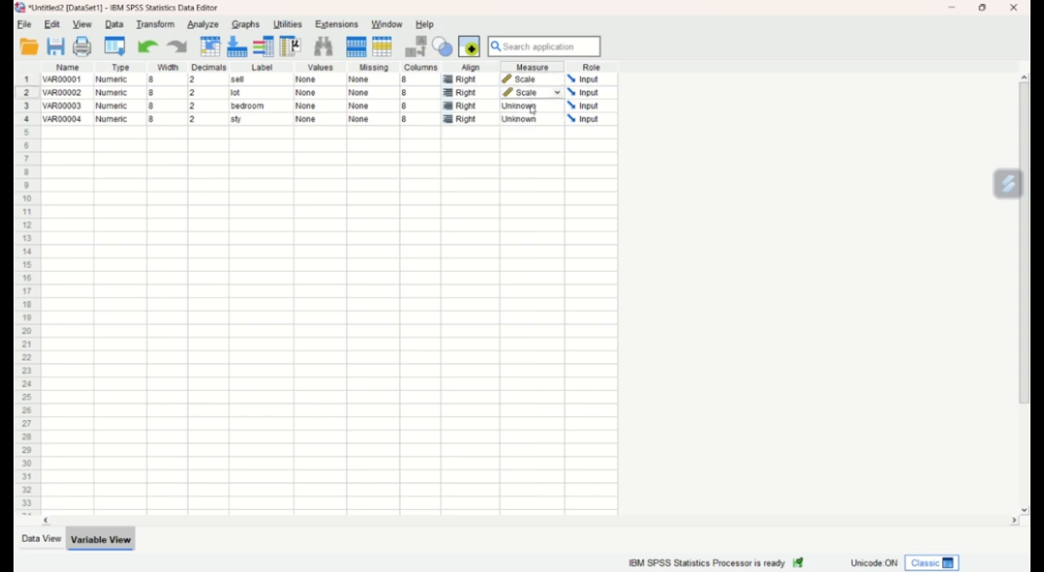
left_click(533, 106)
left_click(533, 119)
left_click(522, 131)
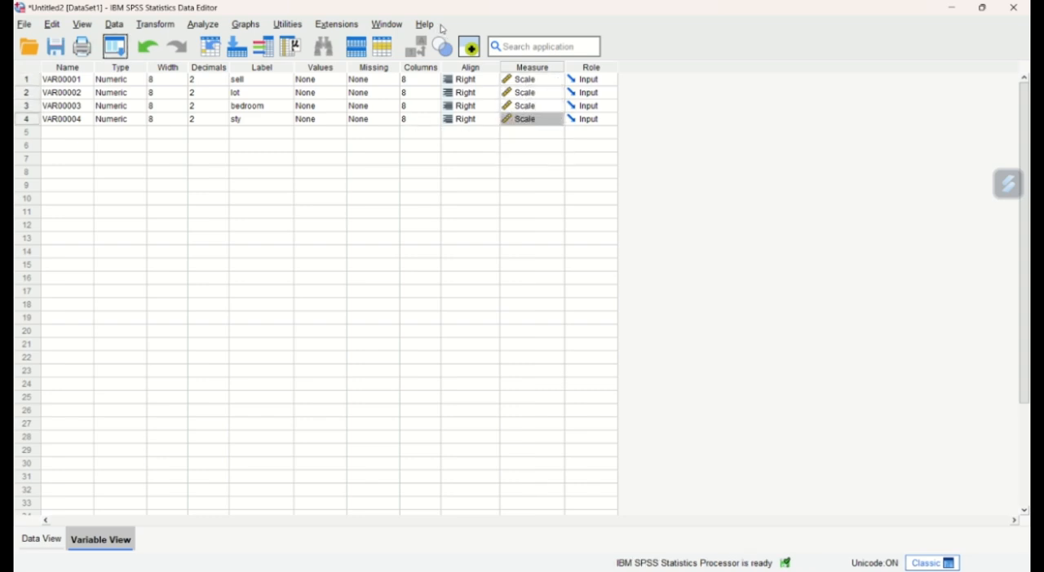
left_click(443, 29)
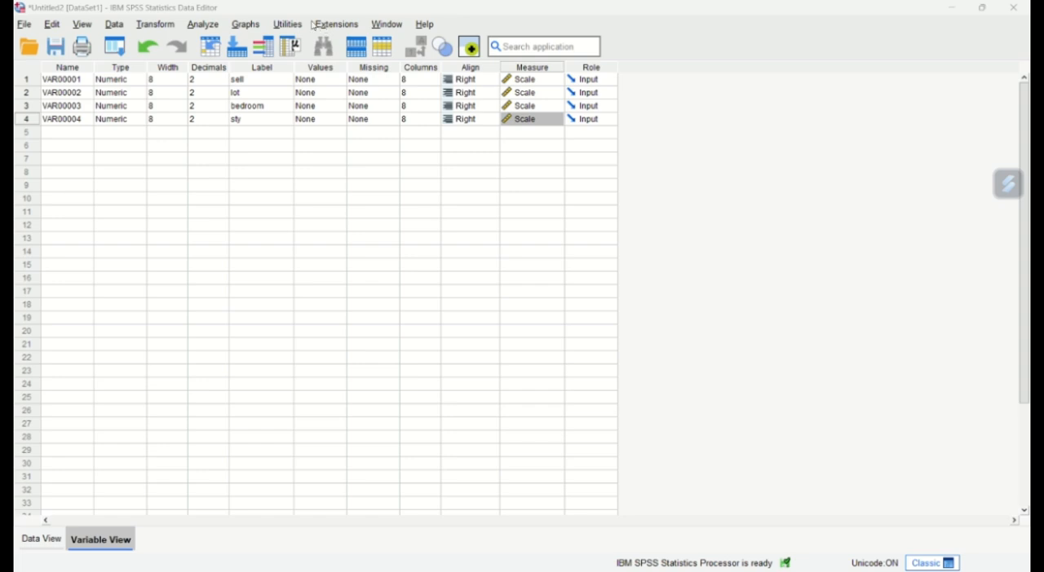
- Start an Explore analysis with sell, lot, bedroom and sty as the dependent variables
left_click(204, 25)
mouse_move(263, 96)
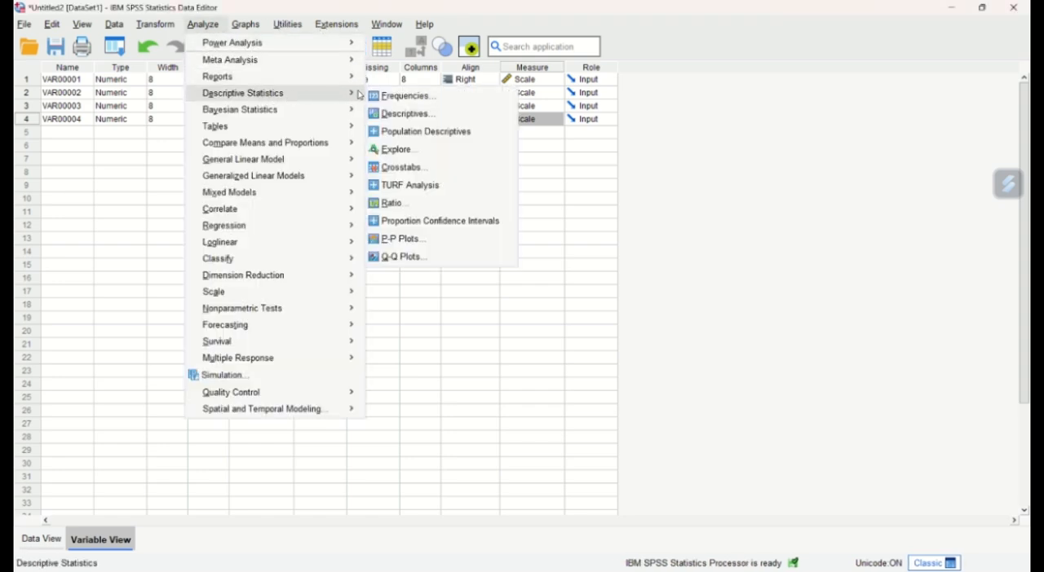
left_click(407, 152)
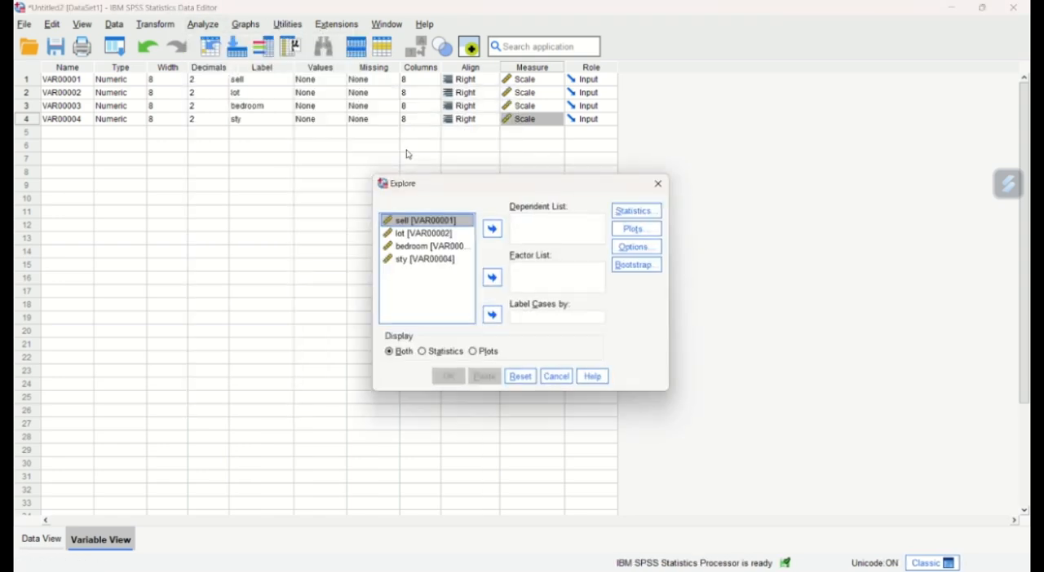
double_click(469, 219)
double_click(473, 220)
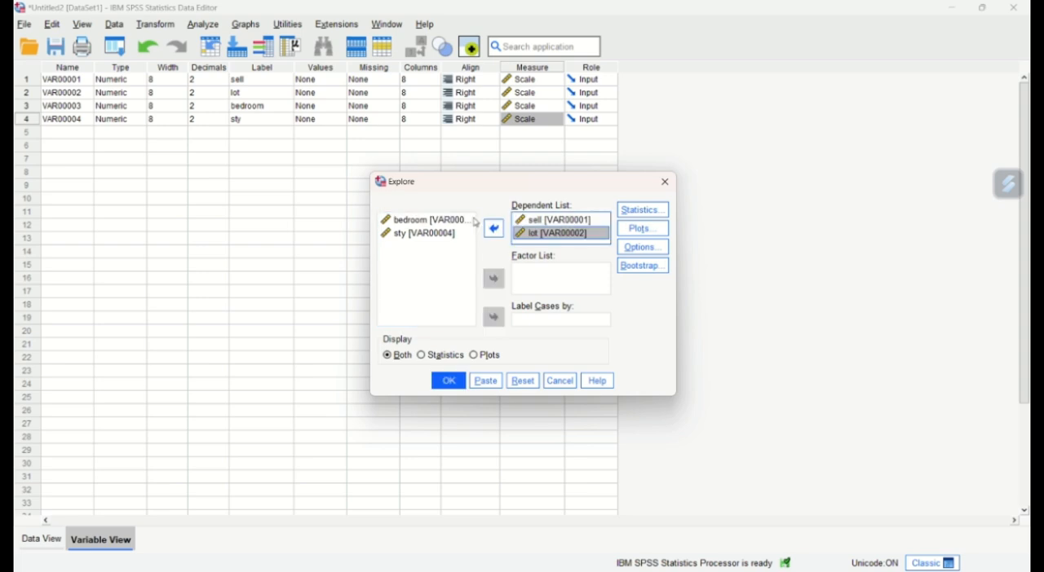
double_click(457, 221)
left_click(456, 221)
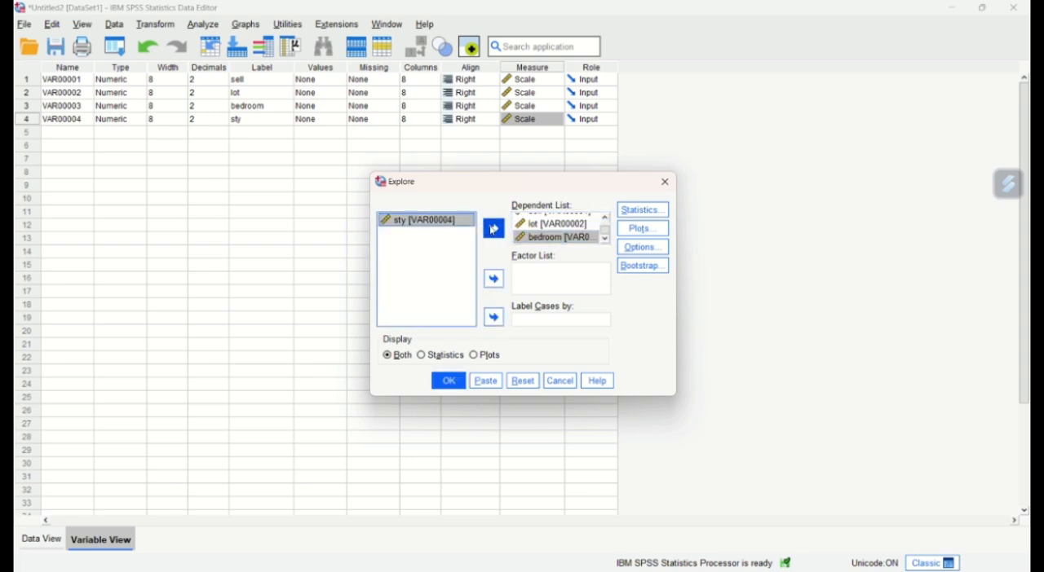
left_click(494, 230)
- Replace the stem-and-leaf plot with a histogram, add normality plots with tests, and run Explore with the default descriptives
left_click(643, 211)
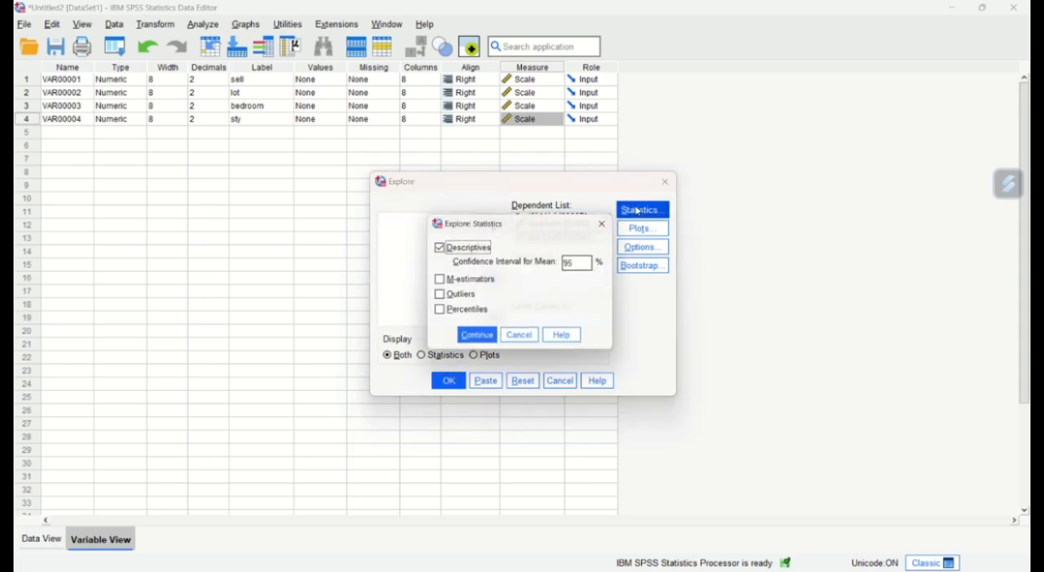
left_click(492, 342)
left_click(649, 229)
left_click(560, 225)
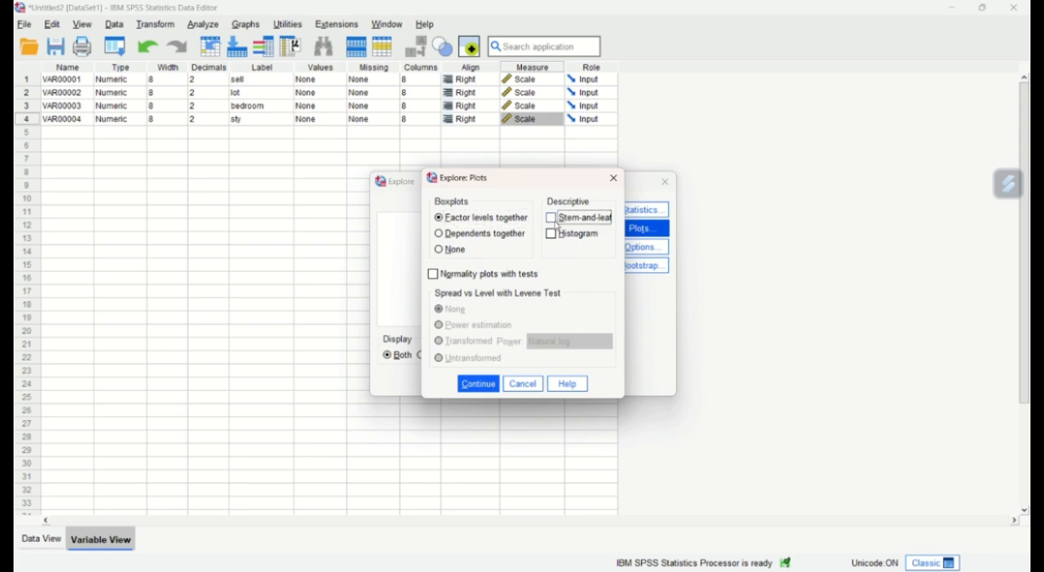
left_click(551, 240)
left_click(441, 281)
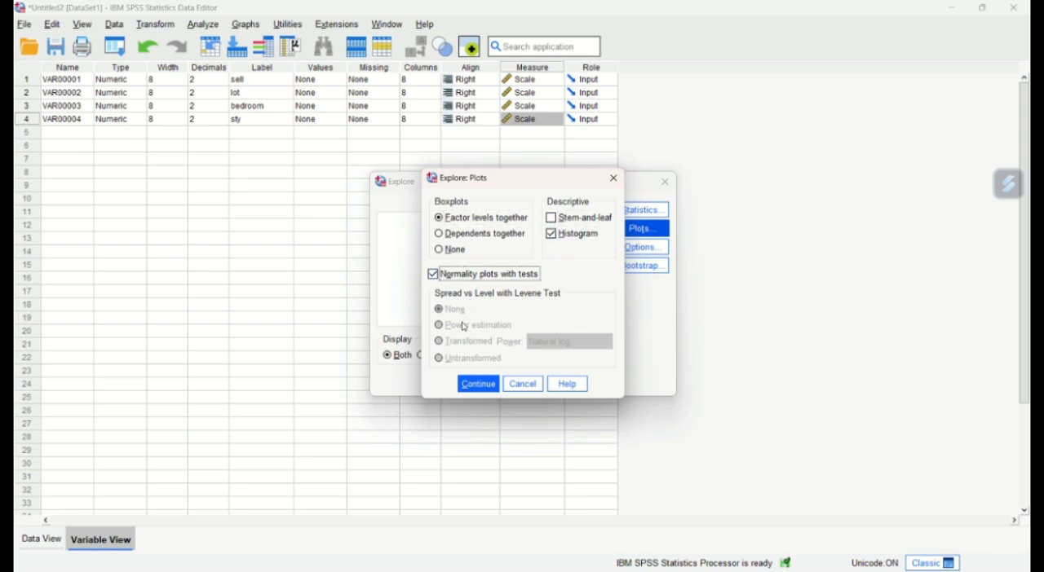
left_click(478, 388)
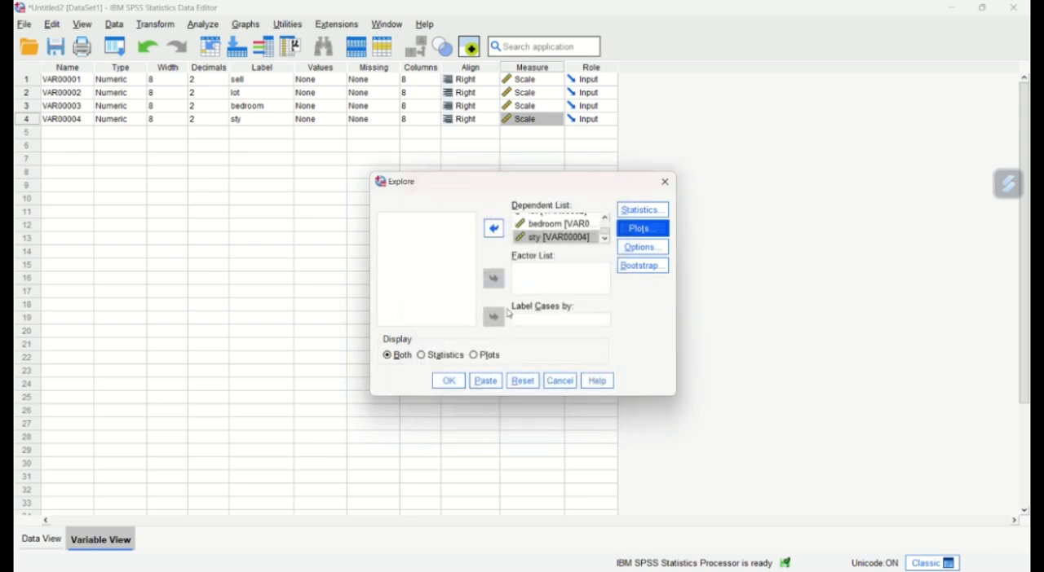
left_click(448, 382)
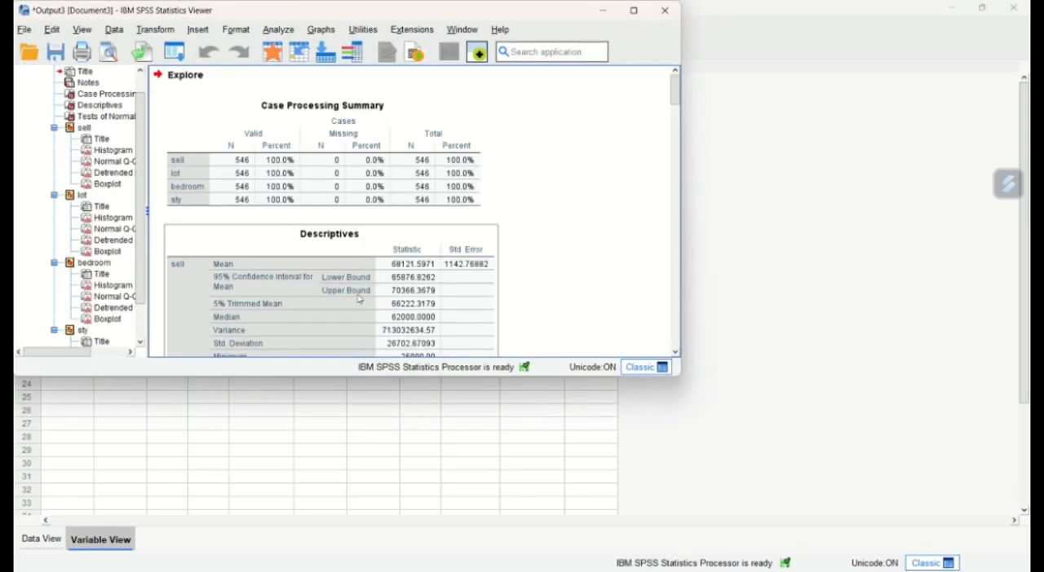
- Examine the Explore output: case summary, descriptives for each variable, normality tests, and the sell histogram and plots
scroll(332, 263, "down", 10)
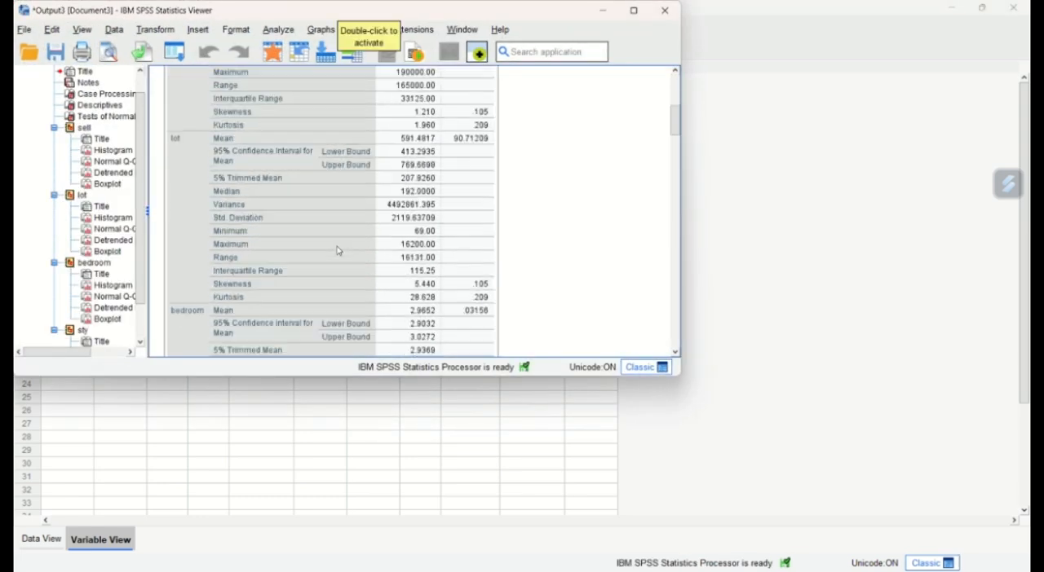
scroll(338, 251, "down", 5)
scroll(339, 250, "up", 10)
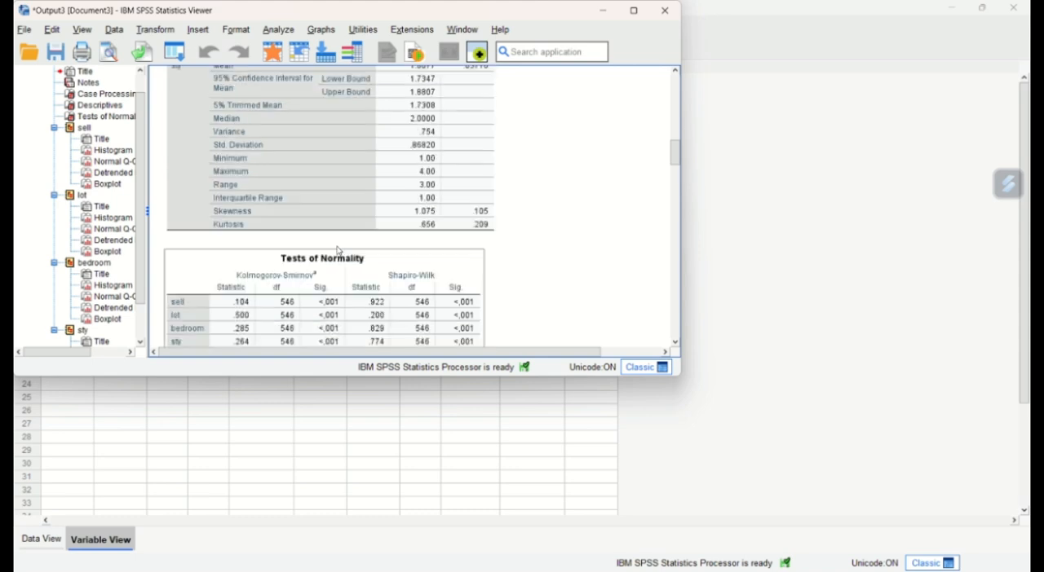
scroll(339, 251, "up", 5)
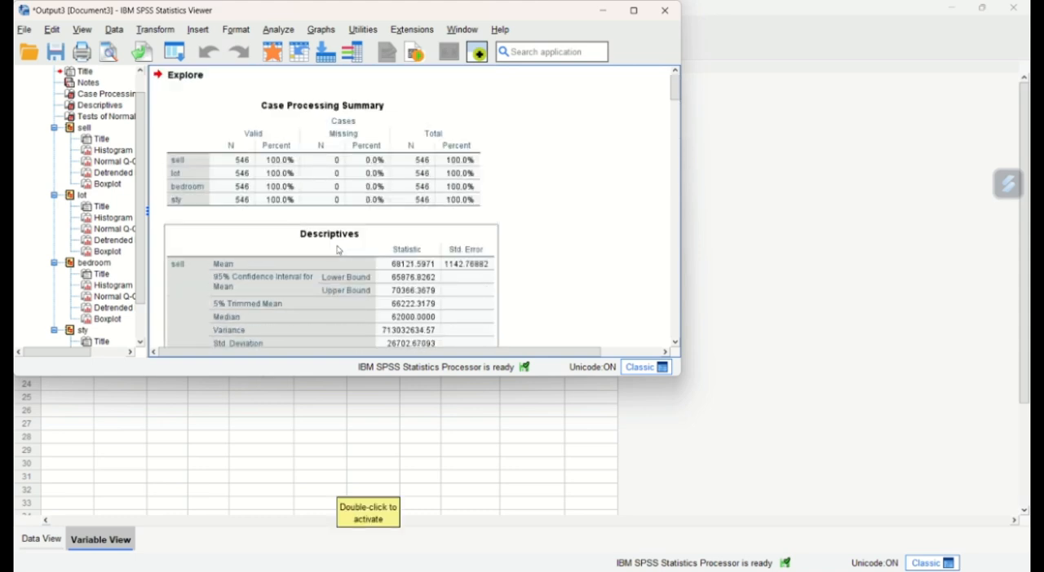
scroll(338, 251, "down", 3)
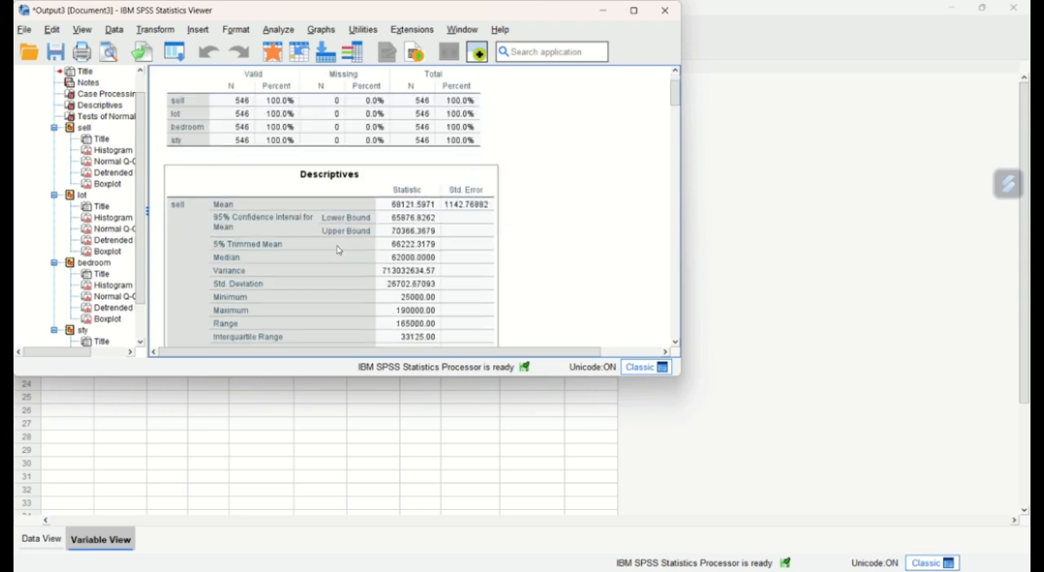
scroll(339, 251, "down", 5)
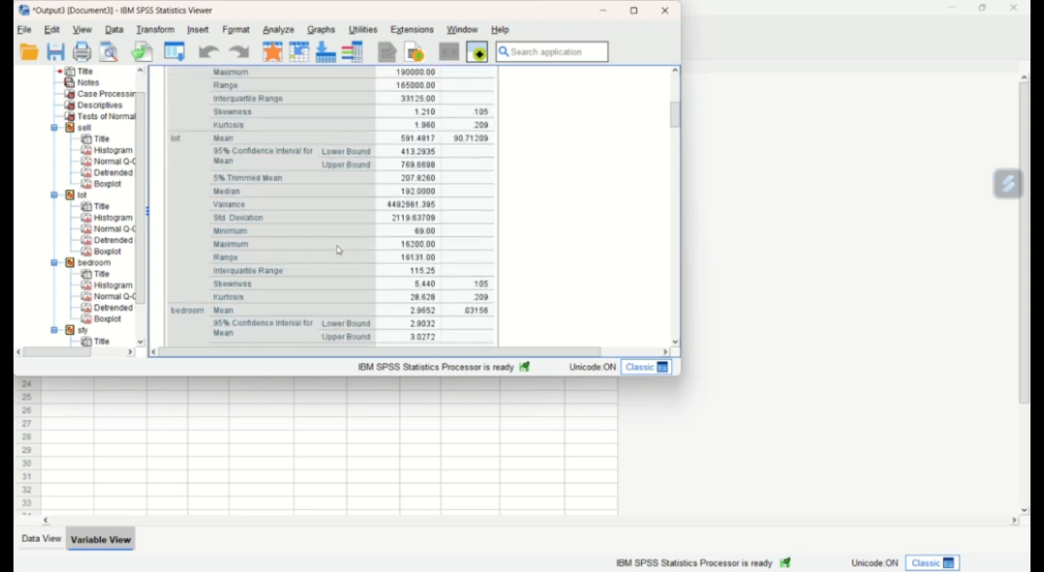
scroll(338, 250, "down", 2)
scroll(338, 250, "down", 4)
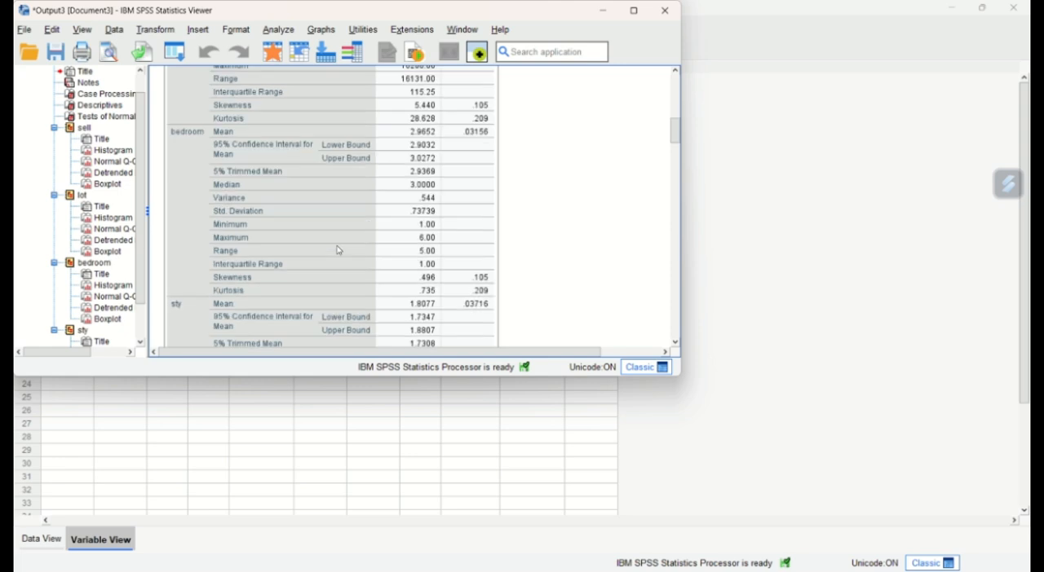
scroll(338, 250, "down", 6)
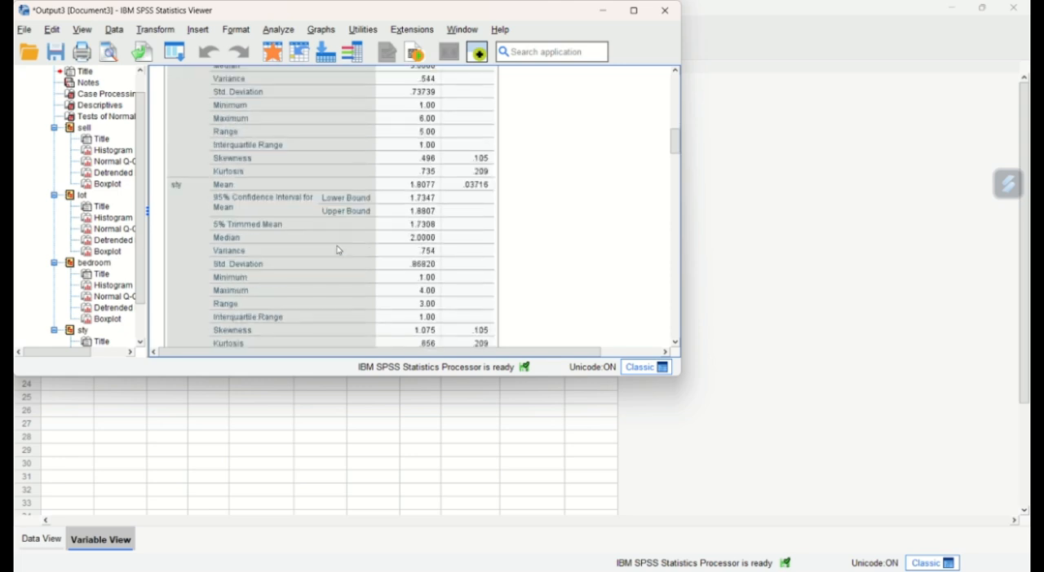
scroll(338, 250, "down", 4)
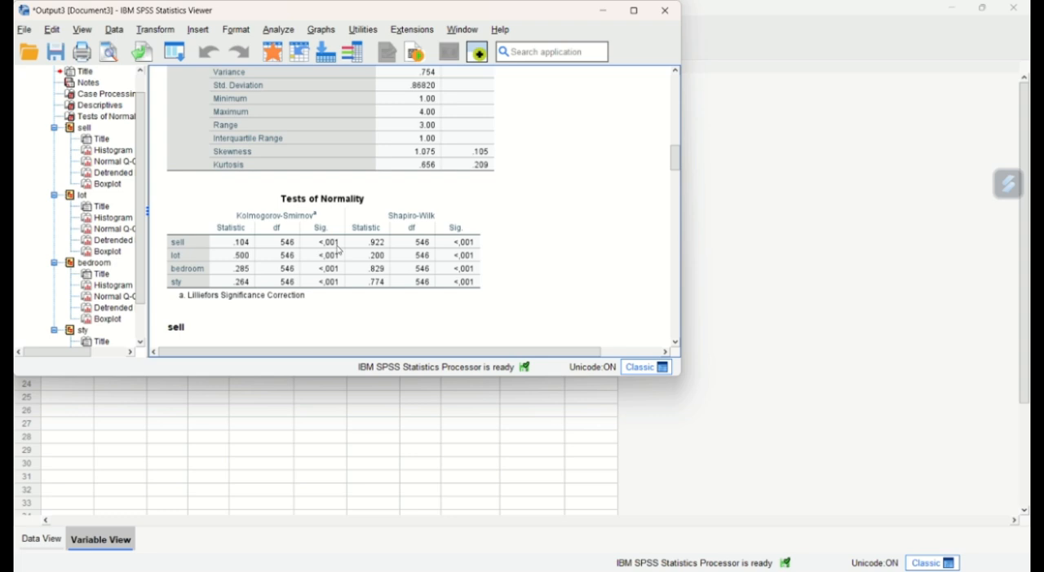
scroll(339, 250, "down", 8)
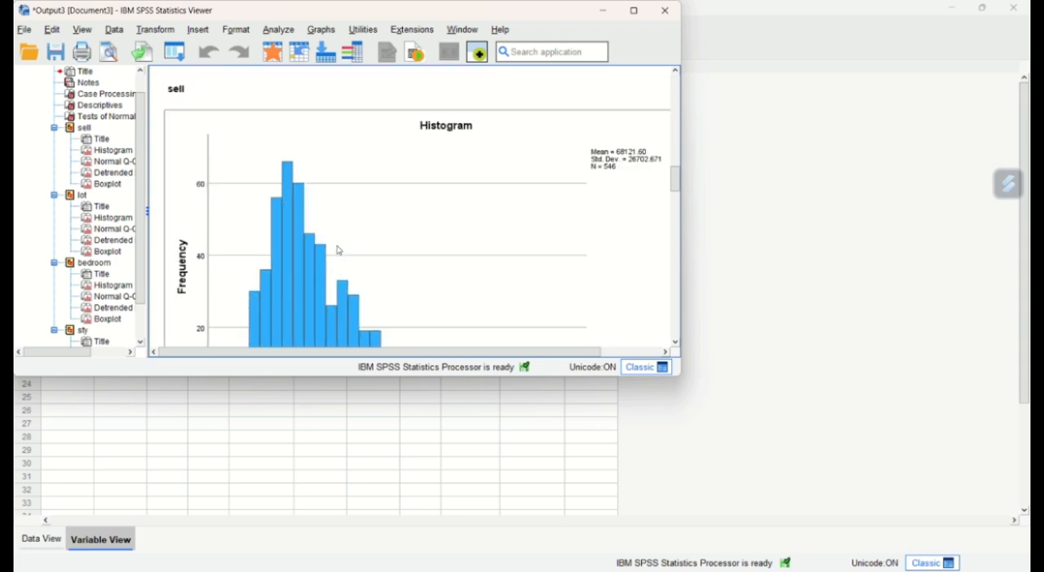
scroll(338, 250, "down", 4)
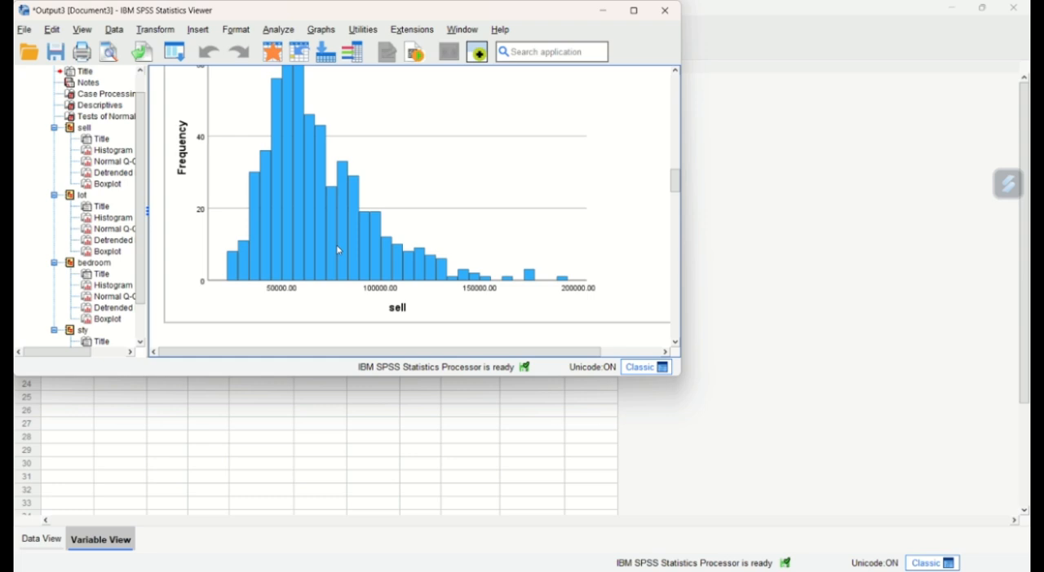
scroll(338, 250, "down", 15)
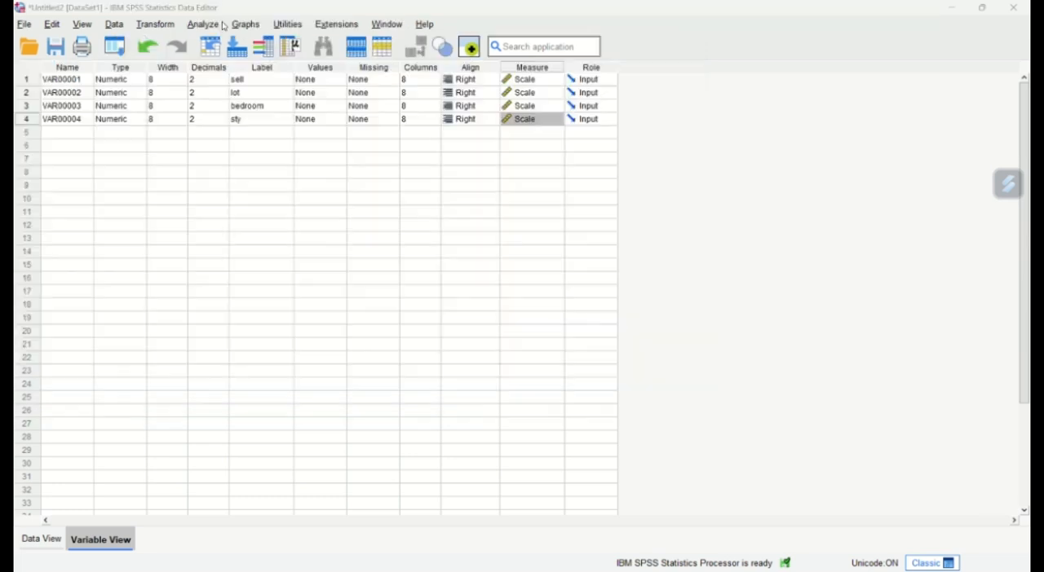
- Set up a Reliability Analysis in the Data Editor with sell, lot, bedroom and sty as the items
left_click(217, 24)
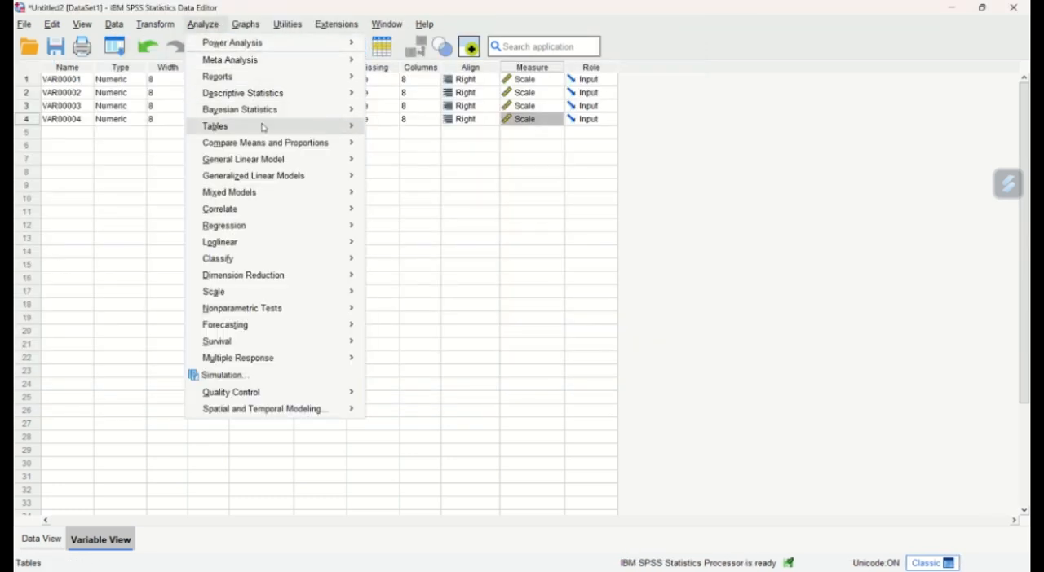
mouse_move(338, 292)
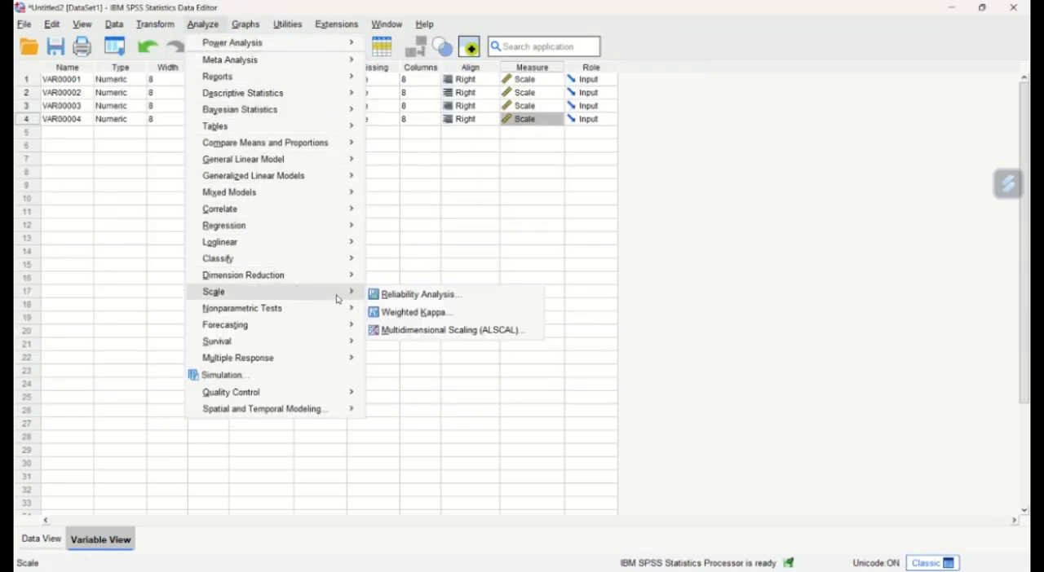
left_click(399, 302)
left_click(490, 222)
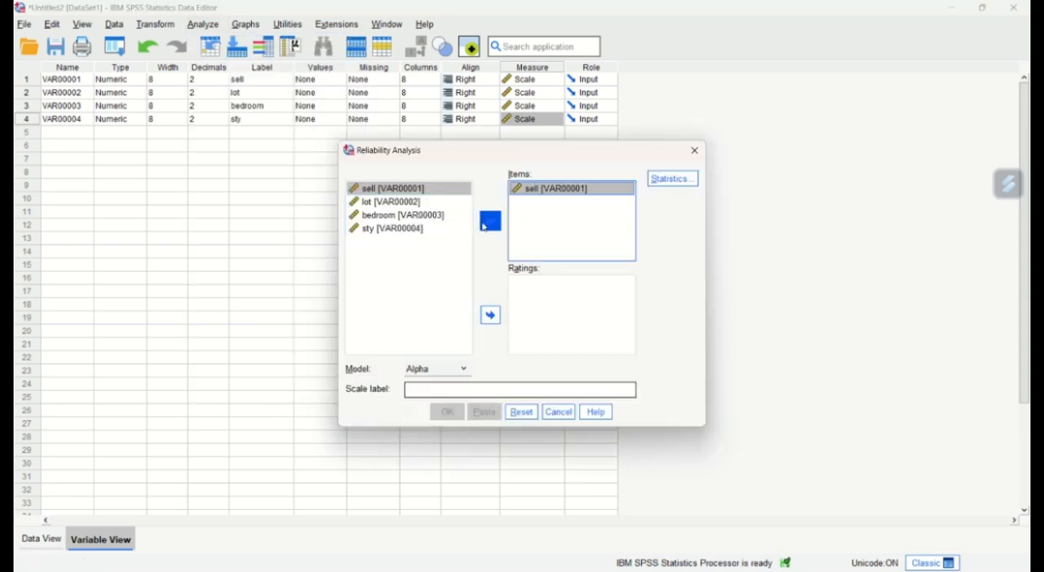
left_click(444, 202)
left_click(490, 222)
left_click(440, 215)
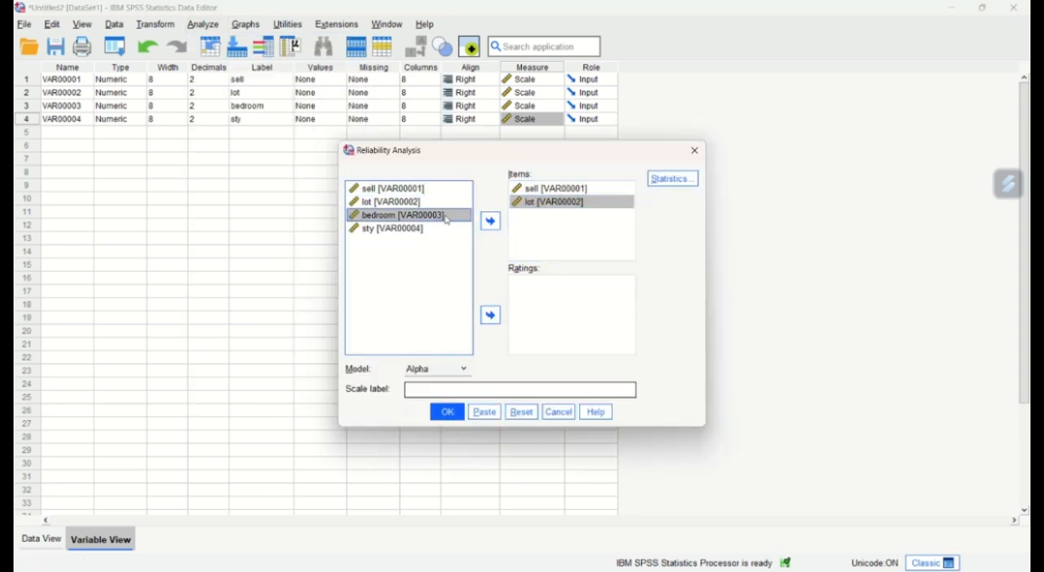
left_click(490, 222)
left_click(439, 230)
left_click(491, 228)
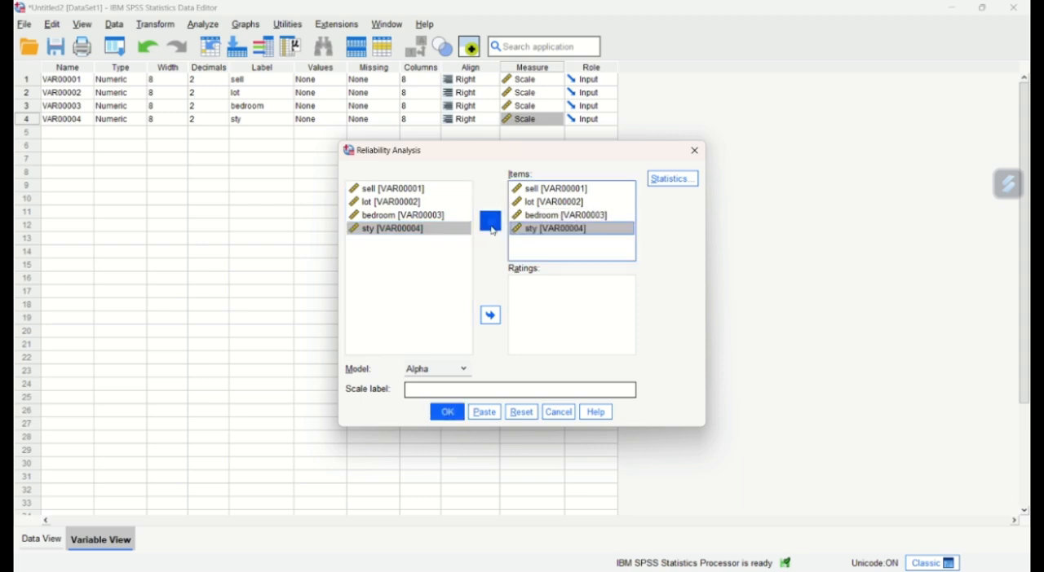
- Accept the default reliability statistics and run the analysis with the Alpha model
left_click(667, 179)
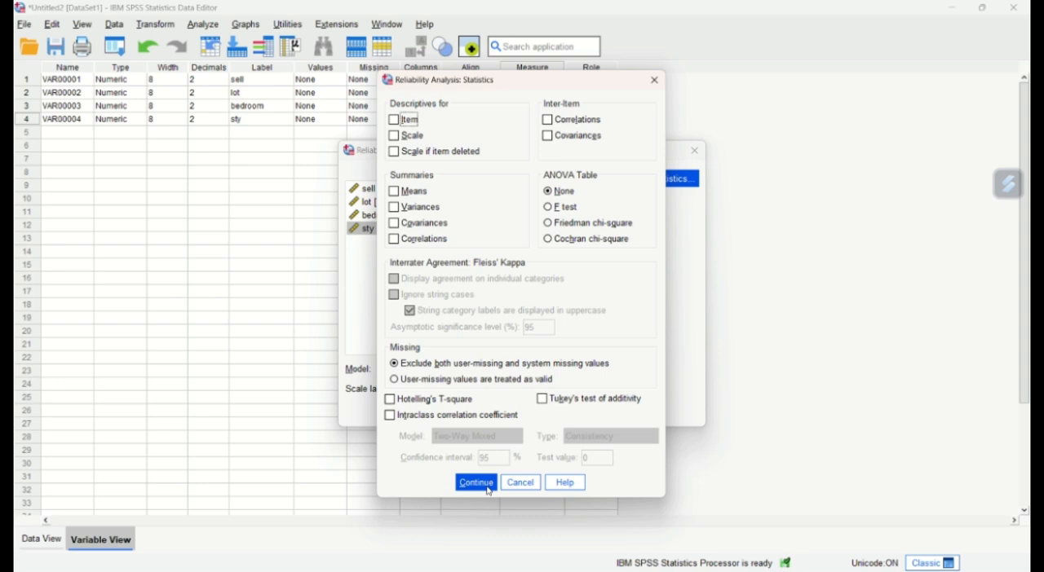
left_click(479, 484)
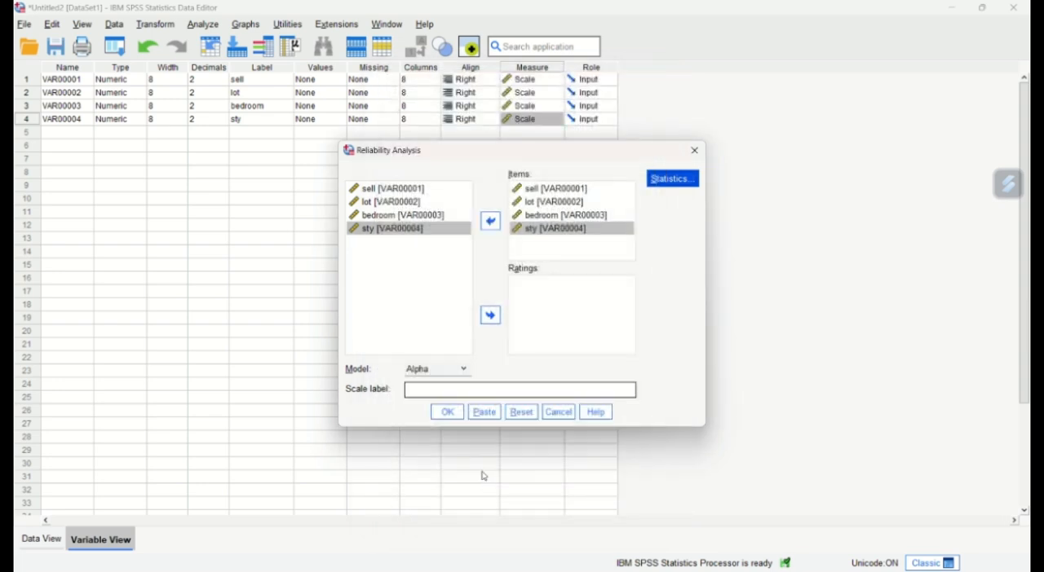
left_click(449, 417)
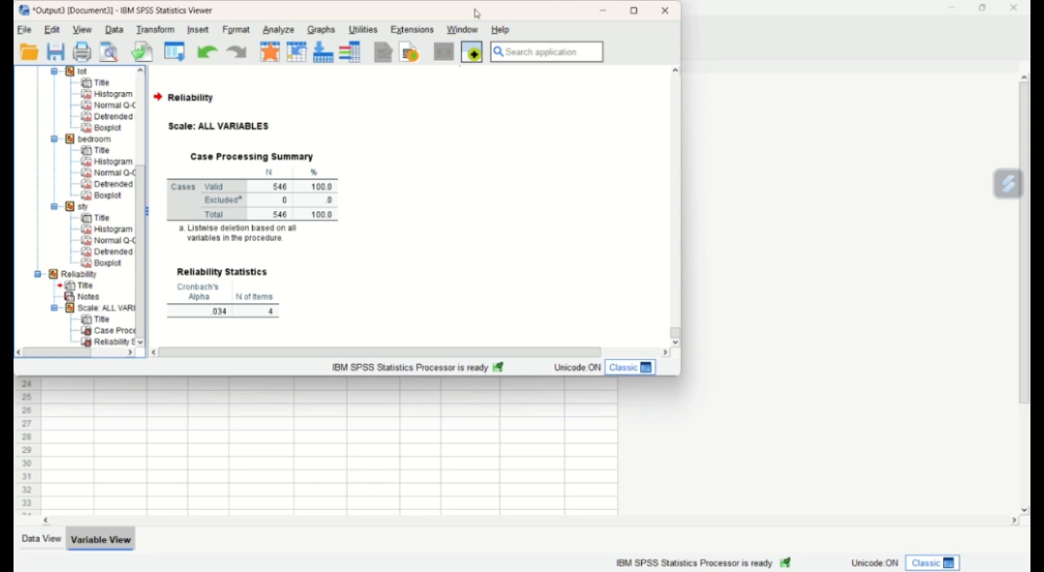
- Set up a Frequencies analysis in the Data Editor with sell, lot, bedroom and sty as the variables
key("alt+Tab")
left_click(204, 25)
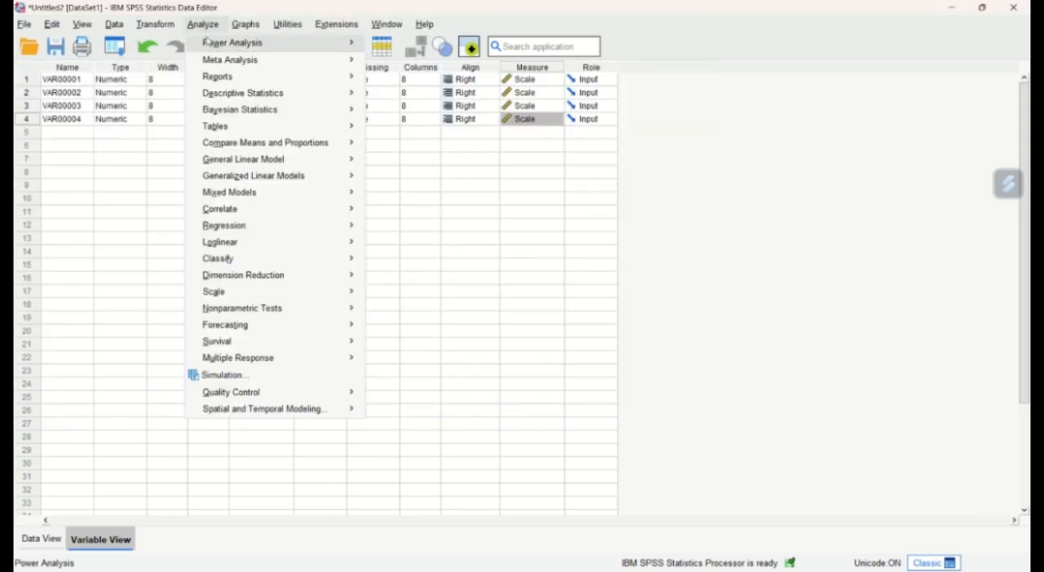
mouse_move(314, 107)
mouse_move(350, 93)
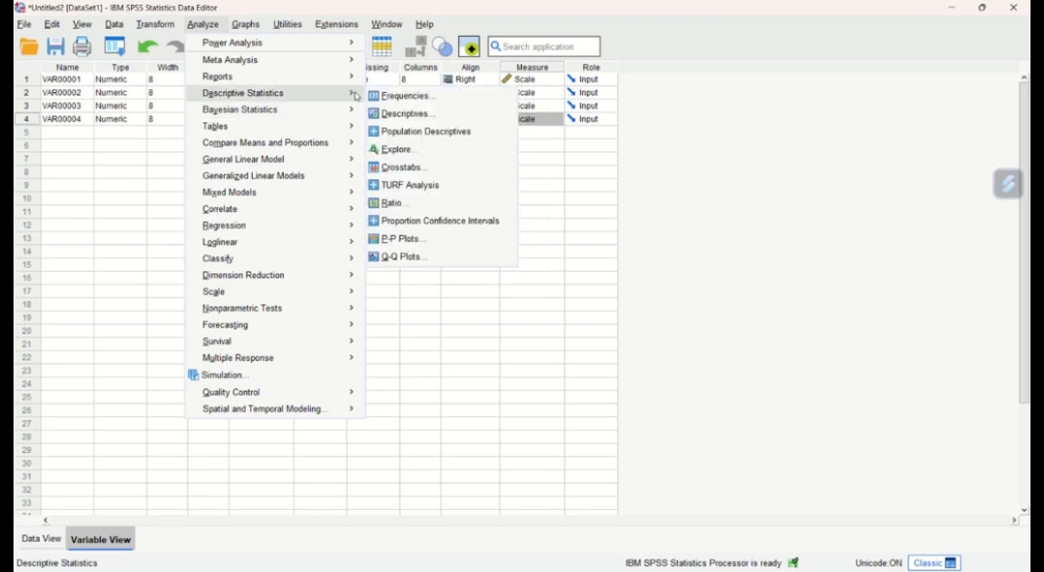
left_click(390, 95)
left_click(495, 278)
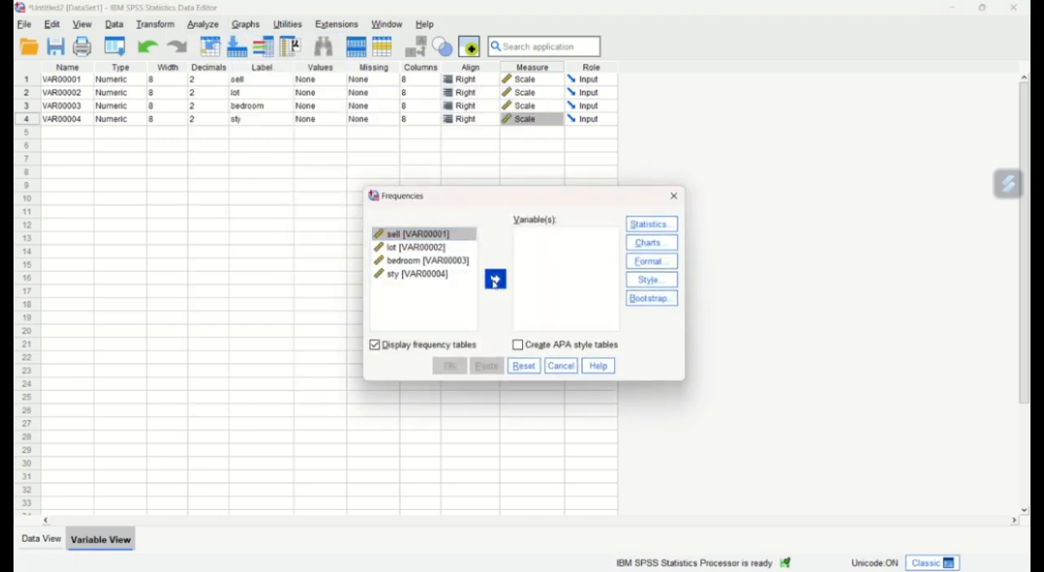
left_click(451, 235)
left_click(495, 279)
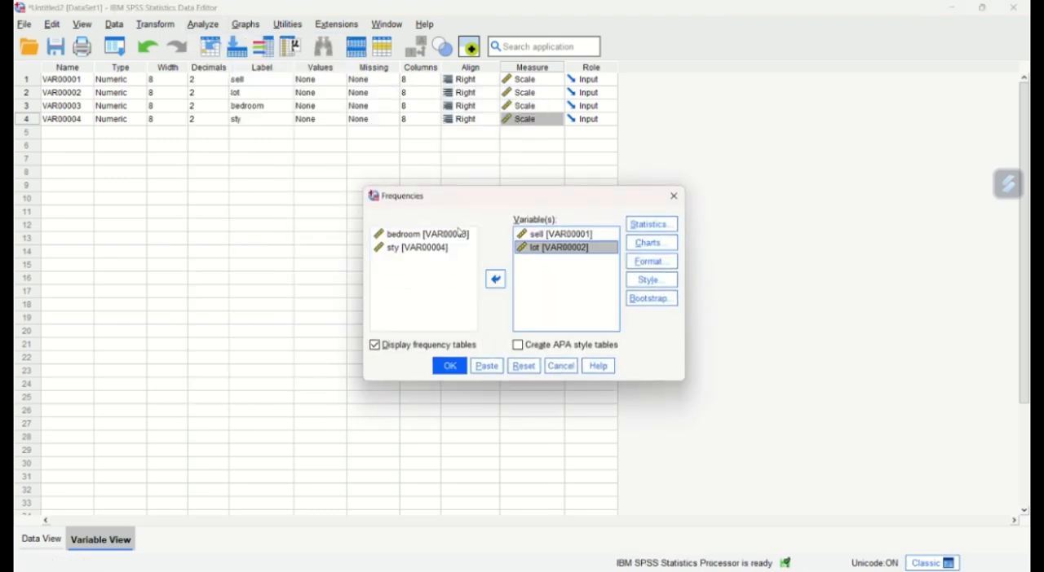
left_click(459, 234)
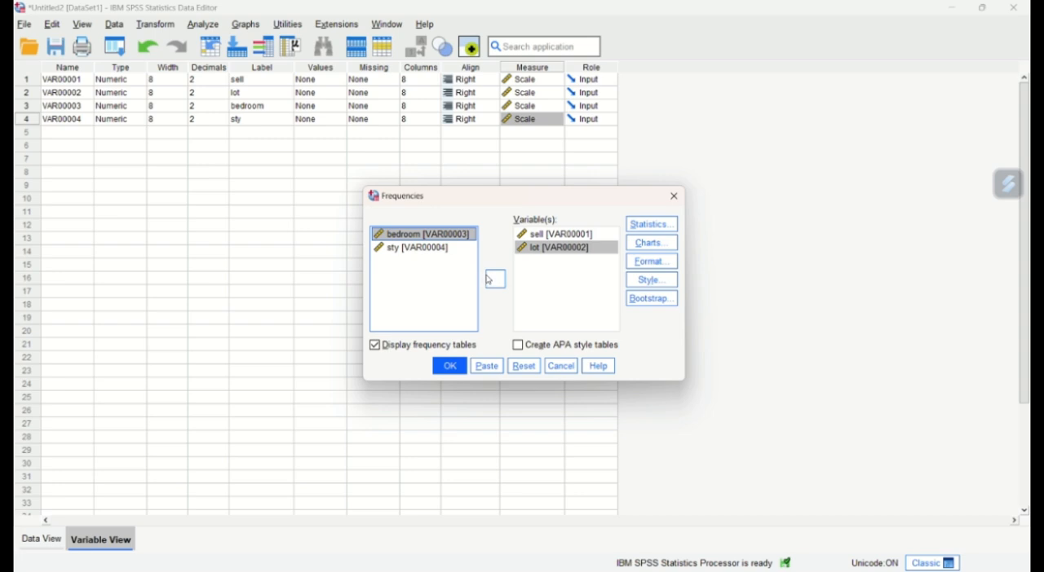
left_click(492, 280)
left_click(454, 238)
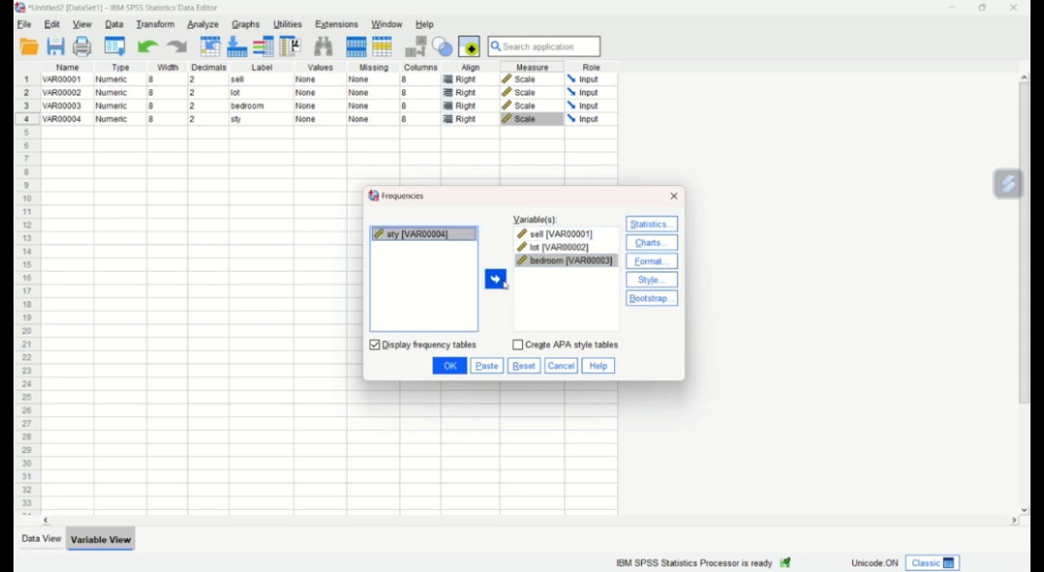
left_click(496, 280)
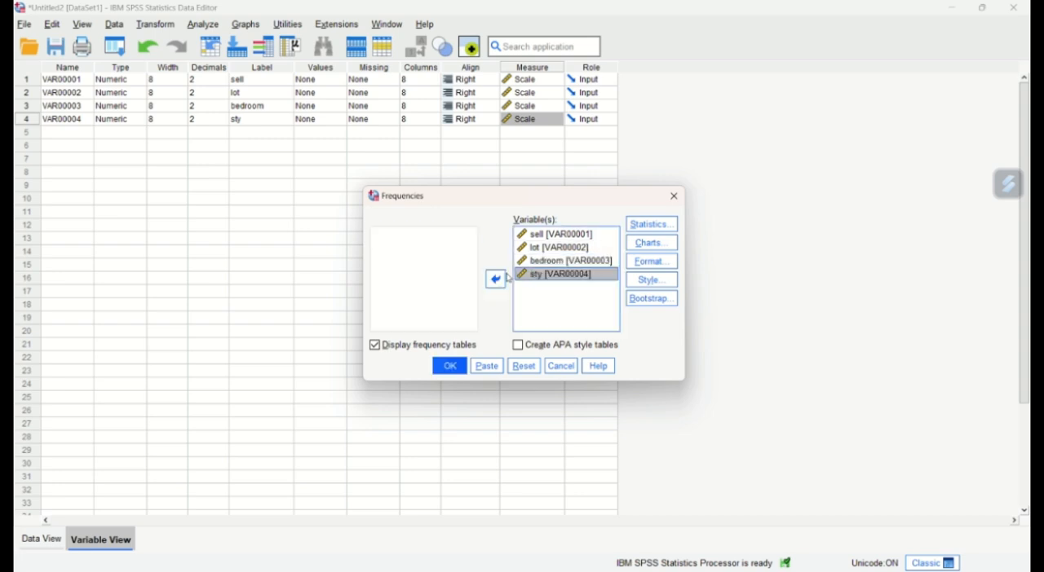
- Include the mean, median and standard deviation in the Frequencies statistics
left_click(632, 231)
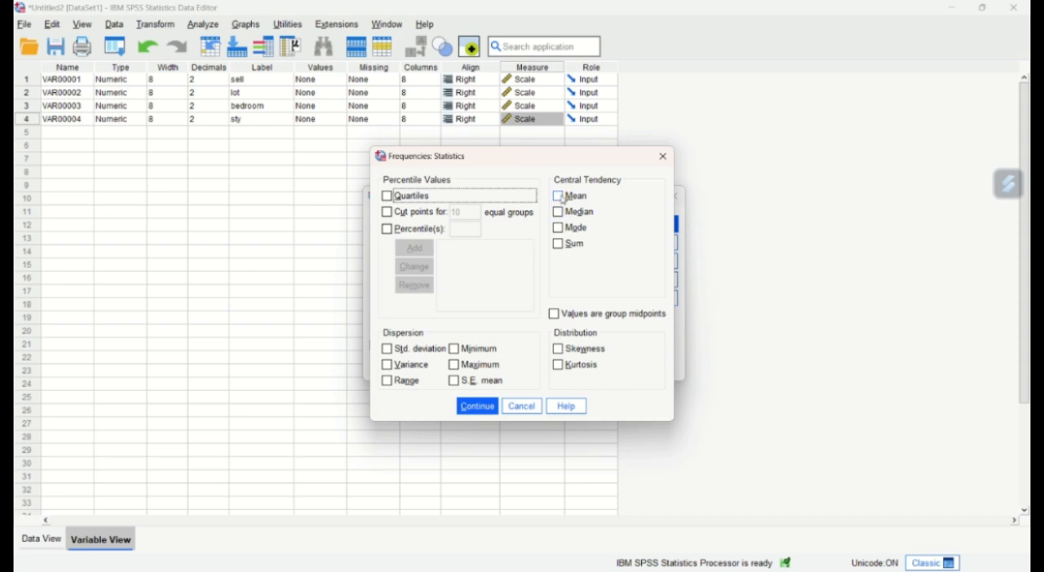
left_click(561, 199)
left_click(561, 215)
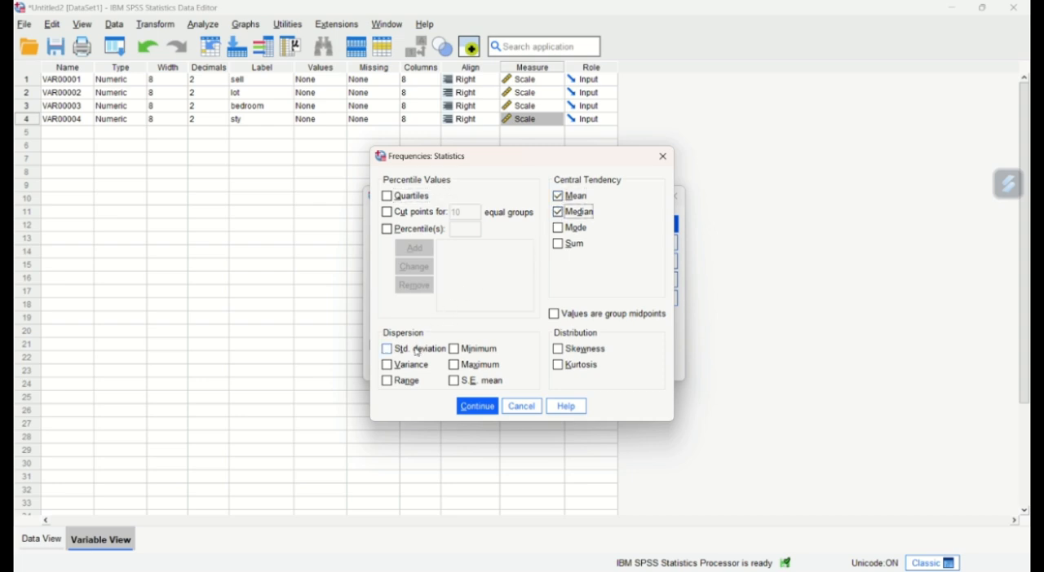
left_click(418, 353)
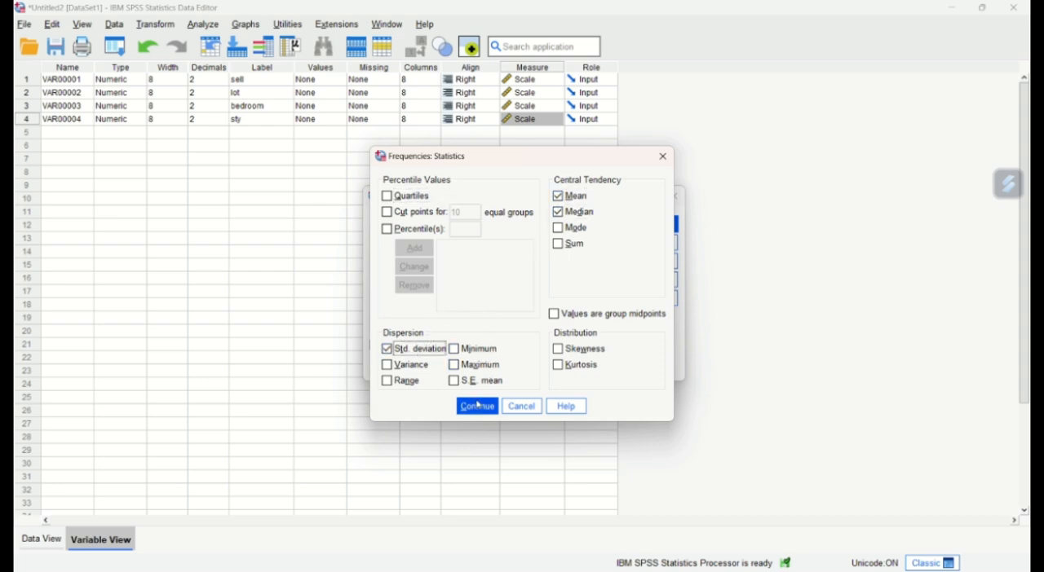
left_click(478, 409)
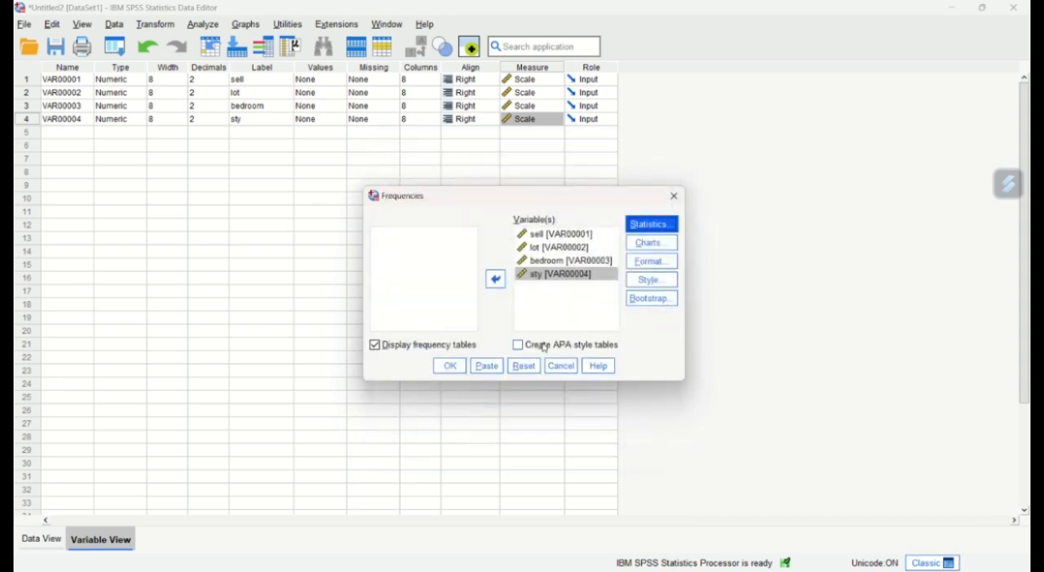
- Add histograms with a normal curve to the Frequencies charts and run the analysis with frequency tables displayed
left_click(644, 248)
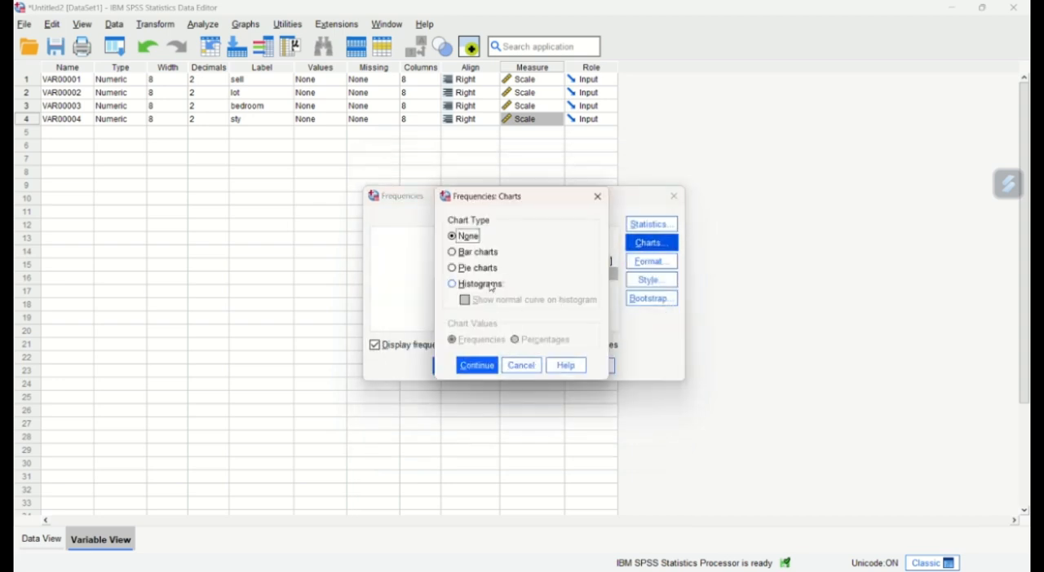
left_click(487, 286)
left_click(465, 301)
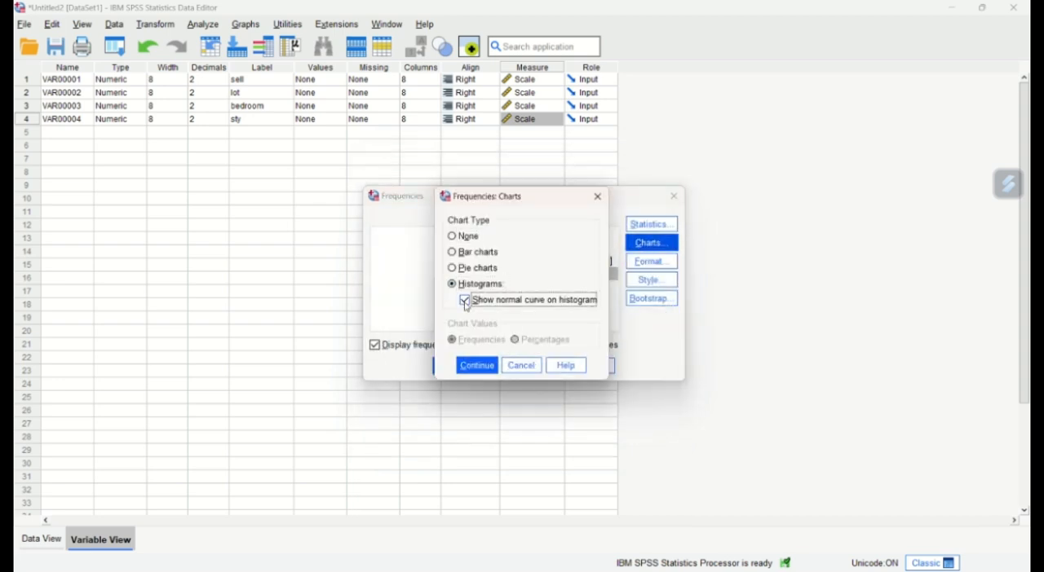
left_click(475, 366)
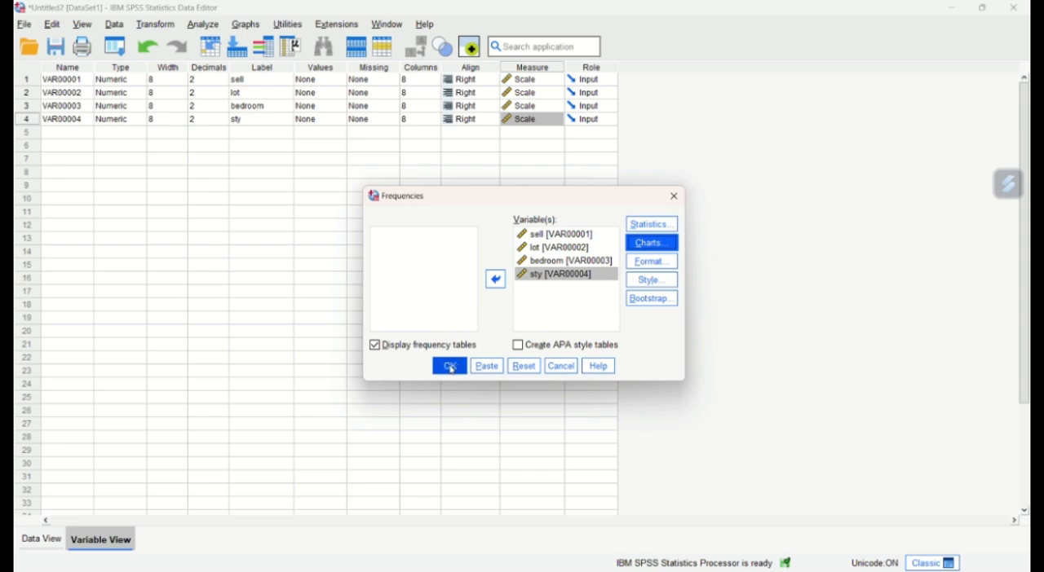
left_click(451, 368)
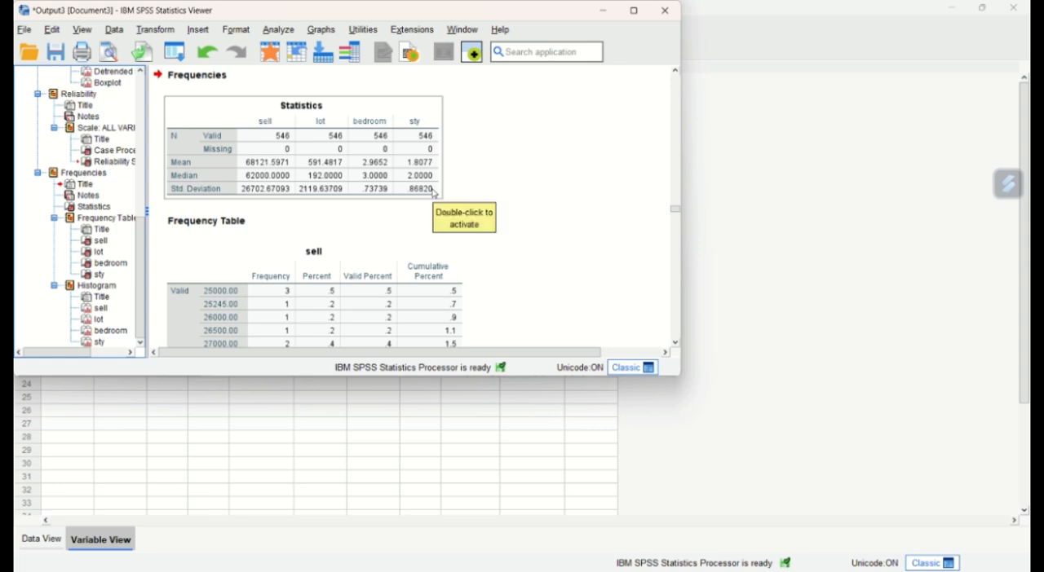
- Examine the Frequencies output: the statistics, the frequency table of each variable, and the histograms for sell, lot, bedroom and sty
scroll(451, 189, "down", 15)
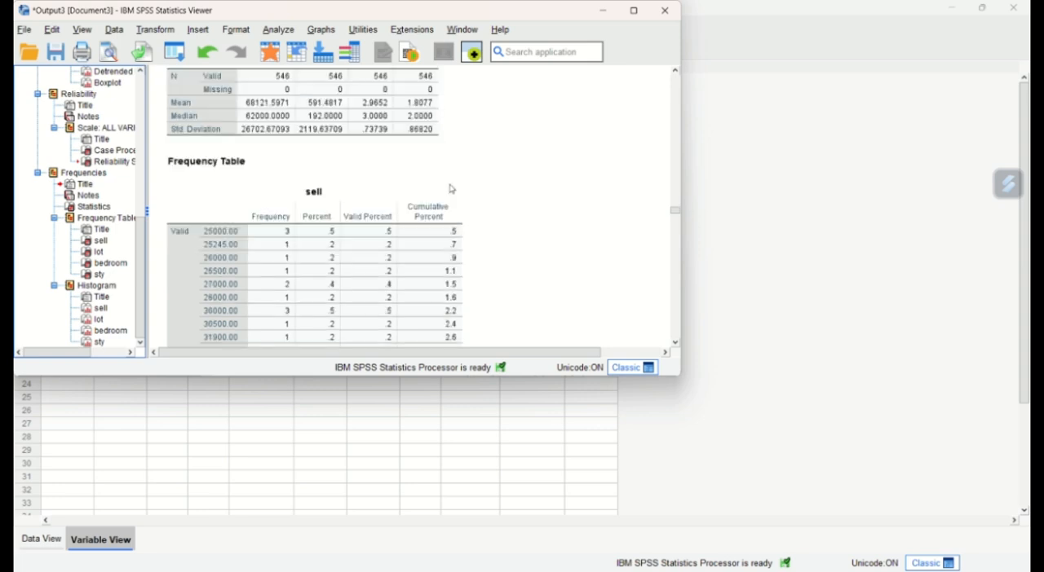
scroll(451, 189, "down", 15)
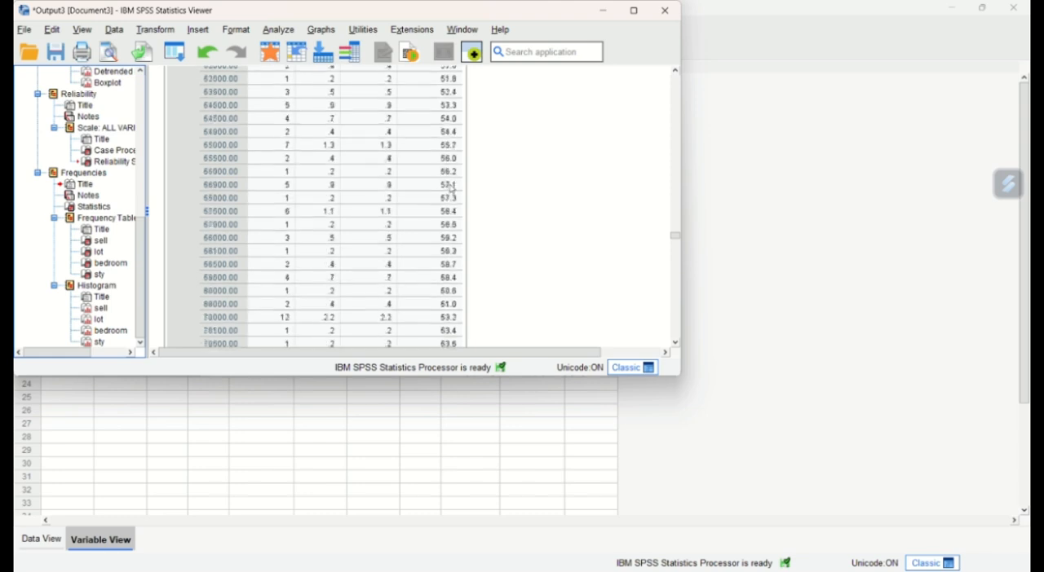
scroll(452, 189, "down", 15)
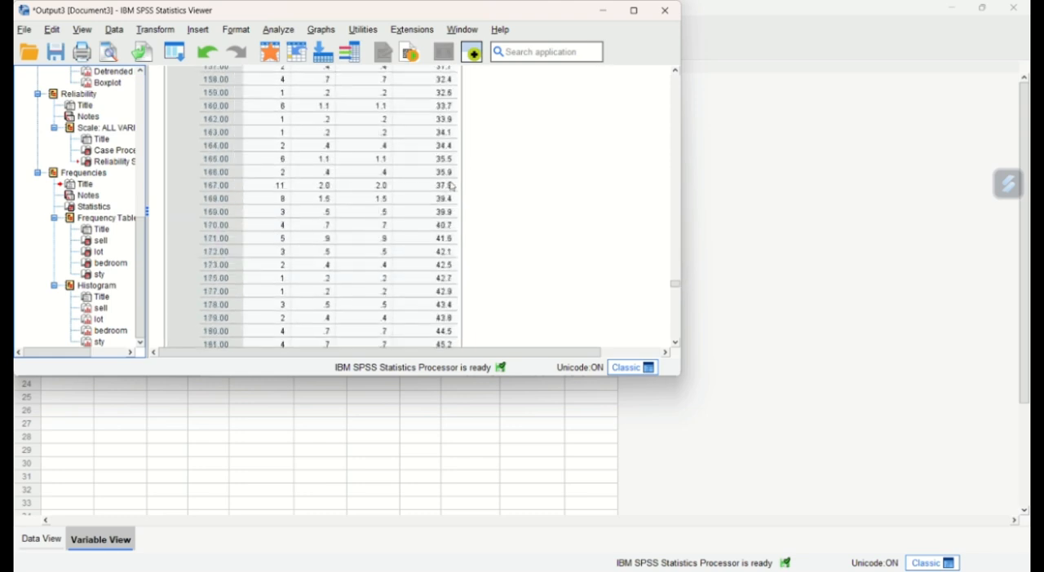
scroll(452, 189, "down", 15)
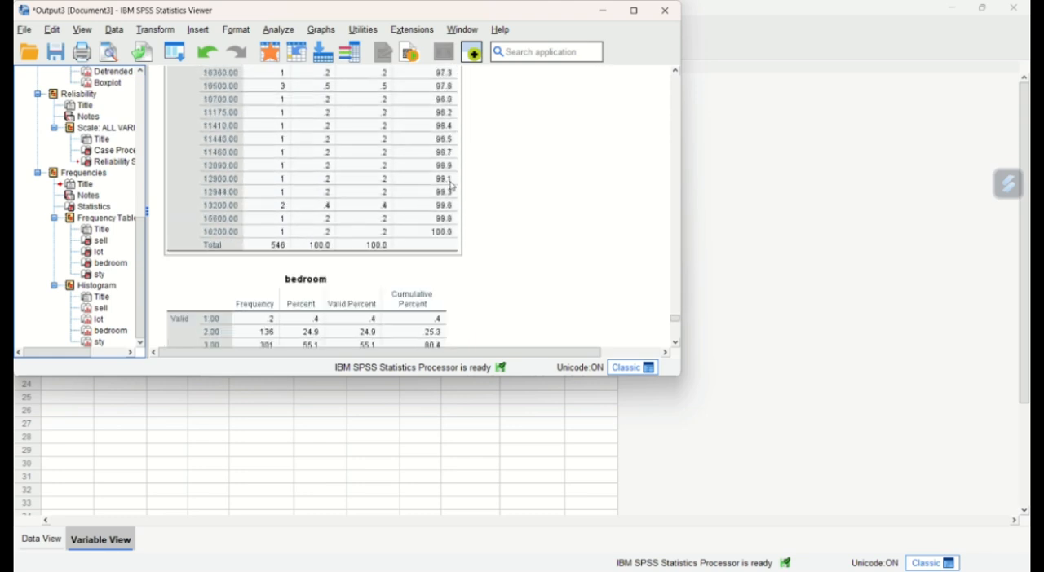
scroll(452, 187, "down", 2)
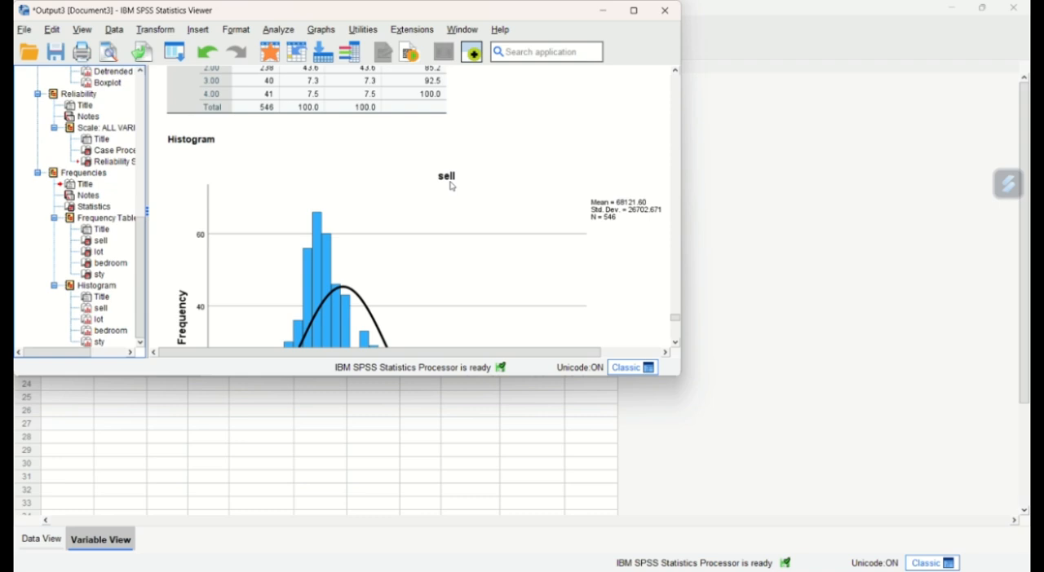
scroll(451, 187, "down", 2)
scroll(452, 187, "down", 2)
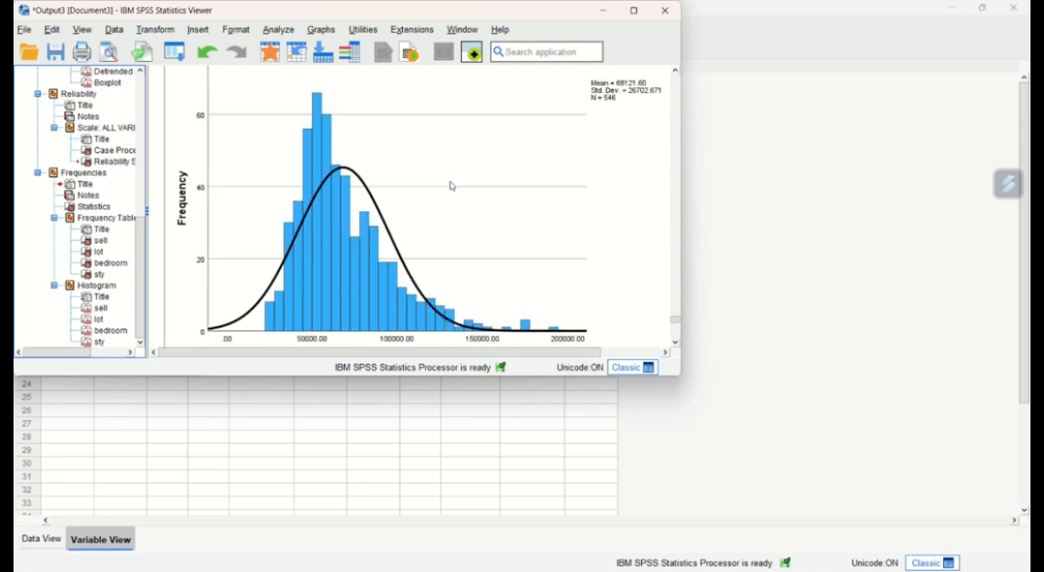
scroll(451, 186, "down", 4)
scroll(452, 186, "down", 16)
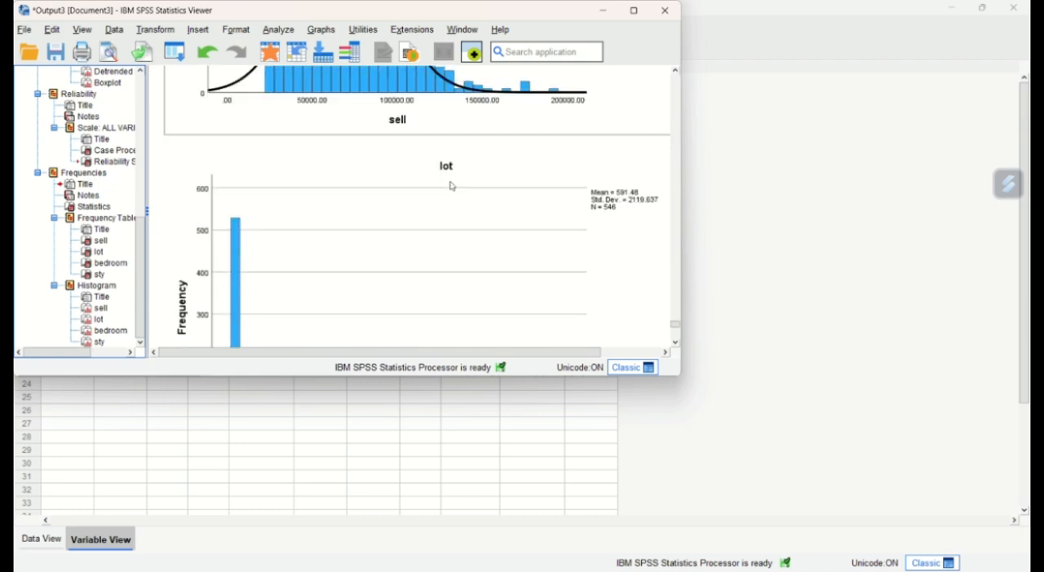
scroll(451, 187, "down", 14)
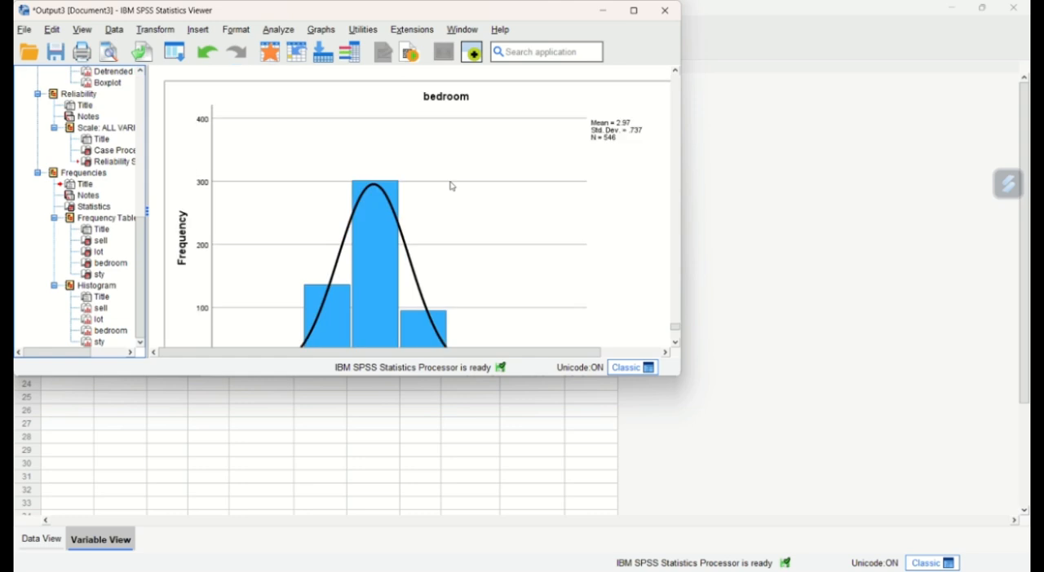
scroll(451, 186, "down", 3)
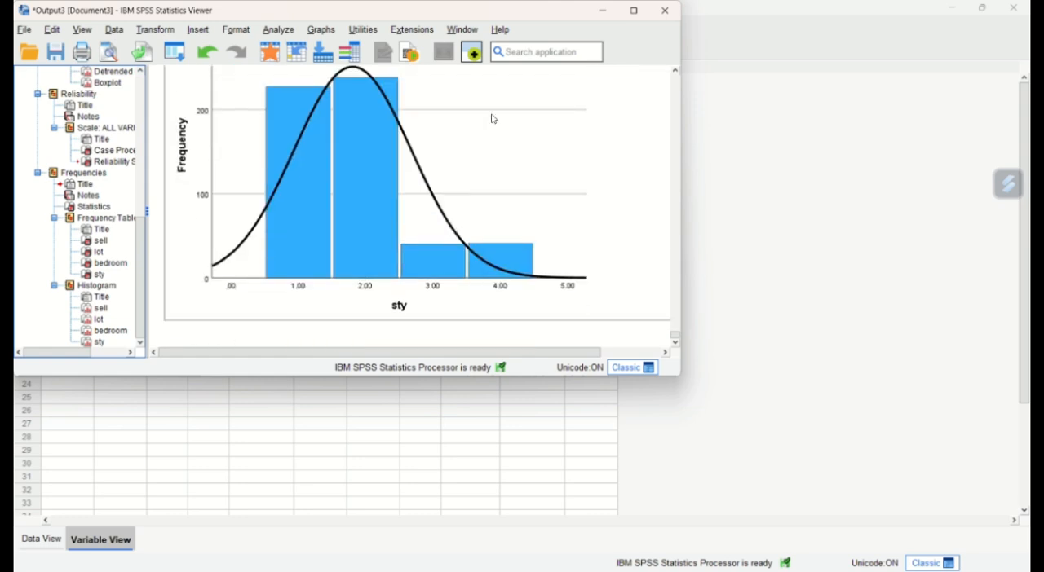
- Set up a Bivariate Correlations analysis in the Data Editor, resetting the previous setup and adding only sell and lot as variables
left_click(203, 24)
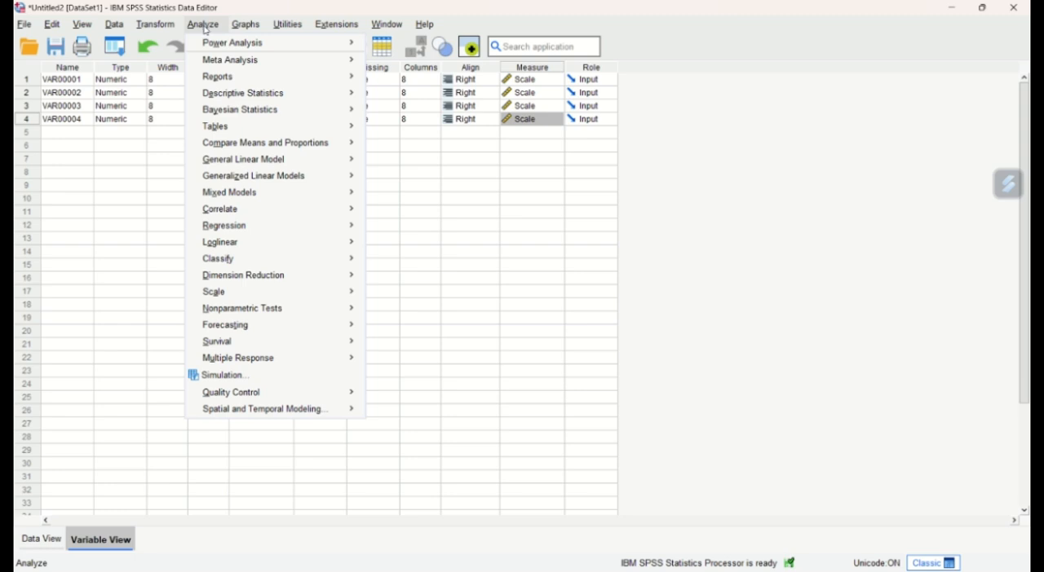
mouse_move(277, 208)
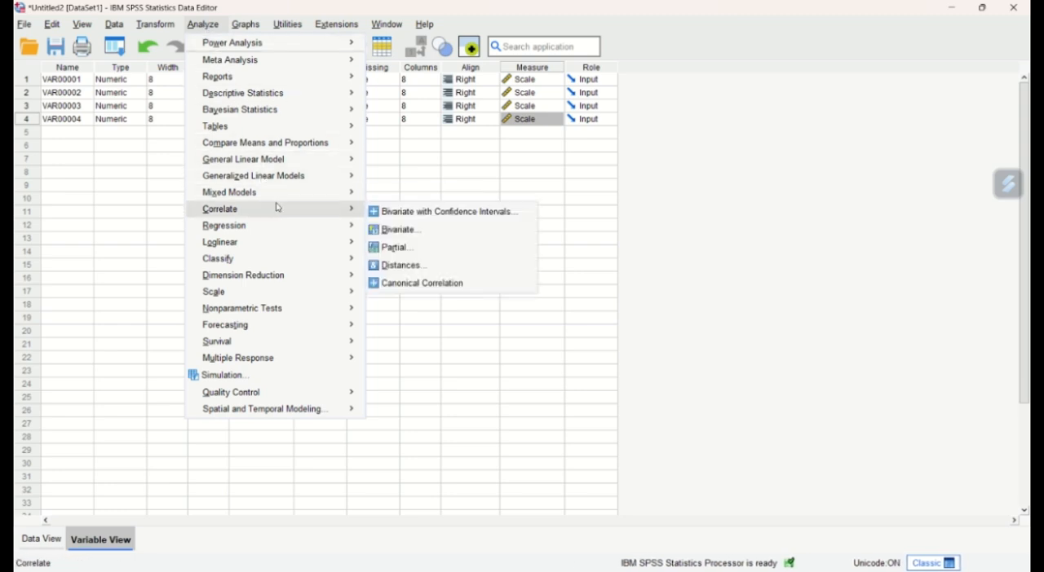
left_click(403, 230)
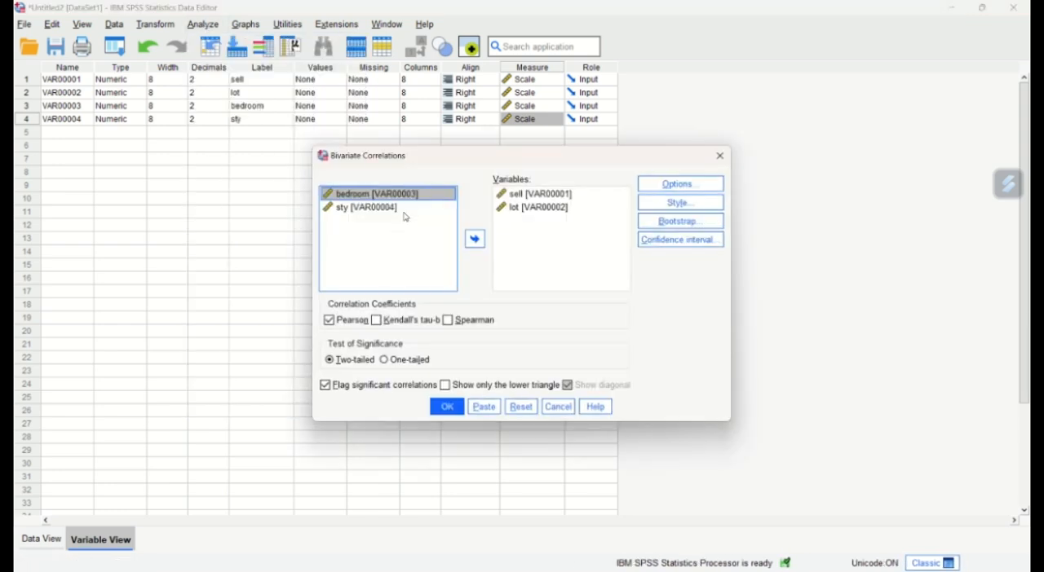
left_click(521, 406)
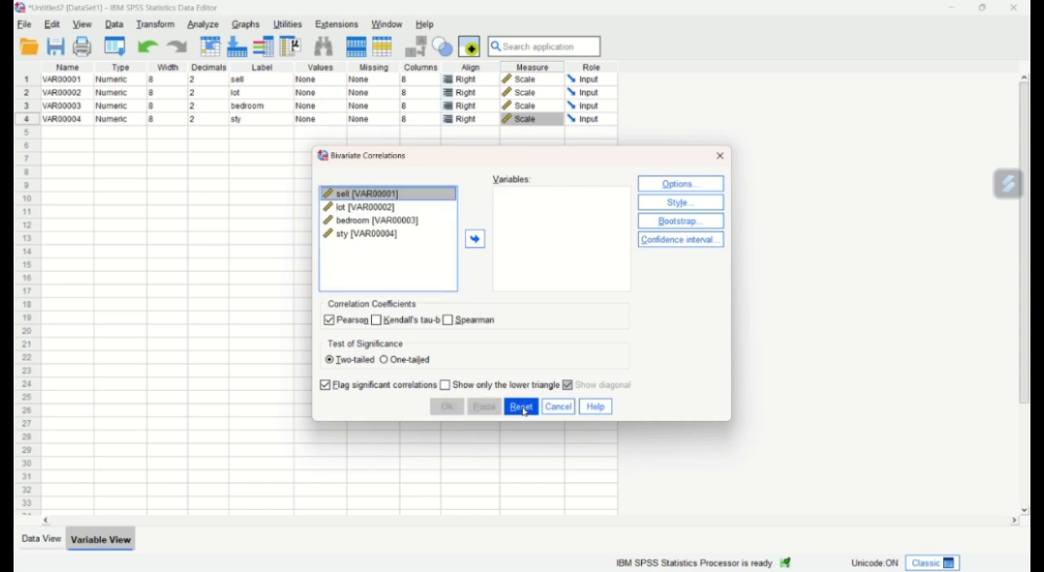
left_click(476, 239)
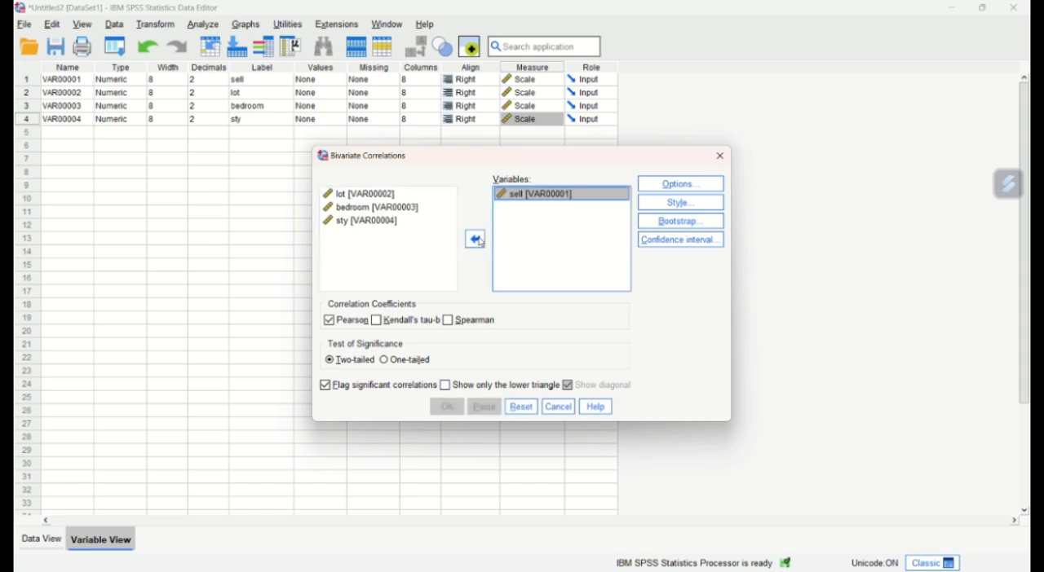
left_click(475, 239)
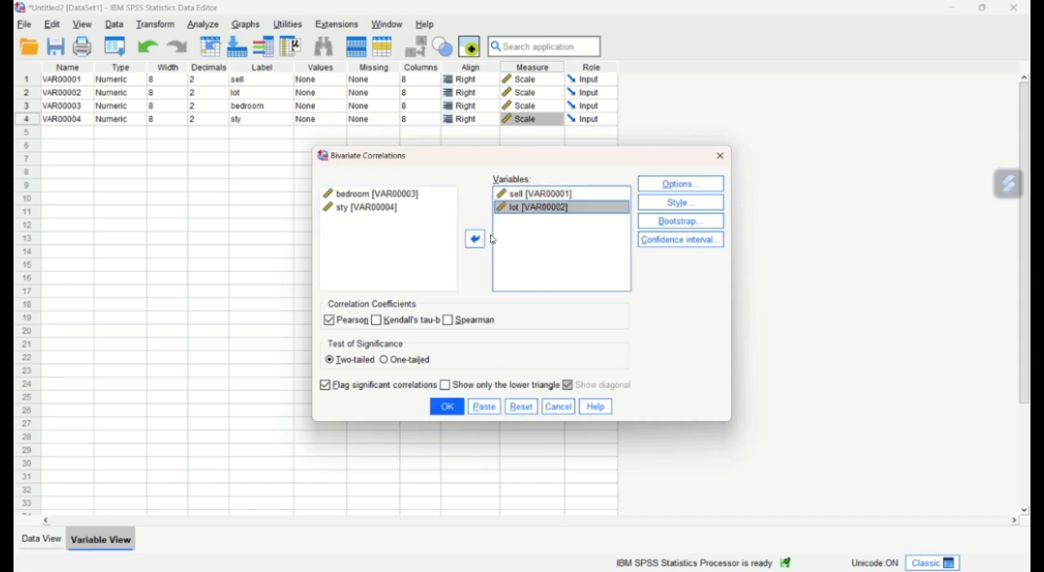
- Include means and standard deviations, keep pairwise exclusion, and run the two-tailed Pearson correlation with default table style
left_click(661, 186)
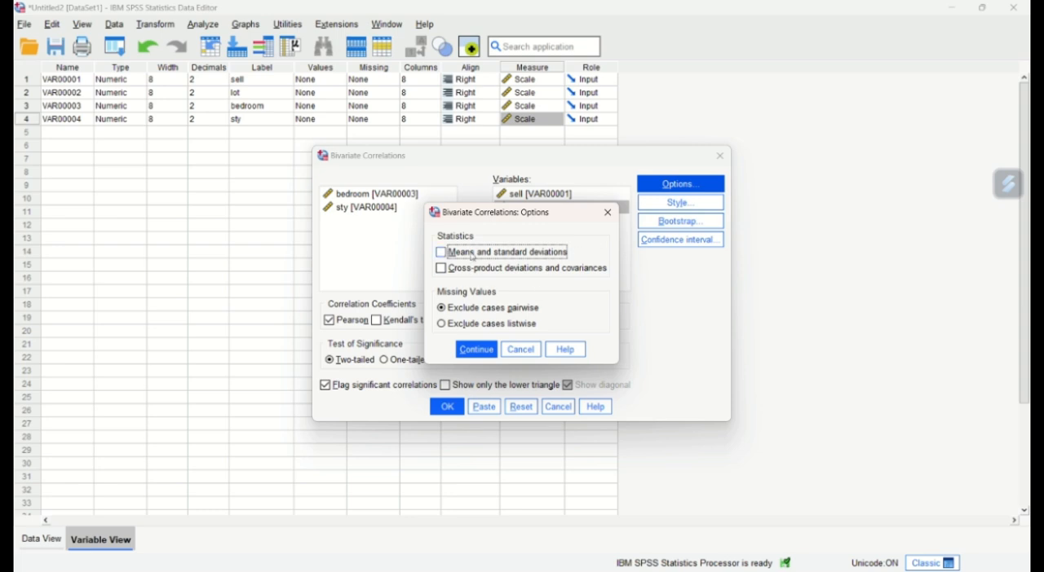
left_click(477, 349)
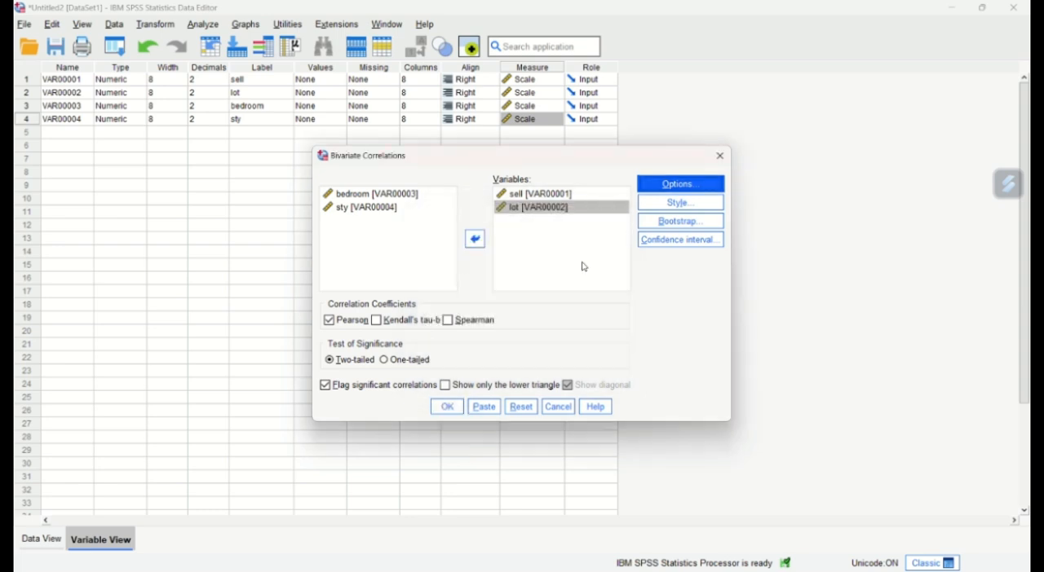
left_click(680, 203)
left_click(825, 154)
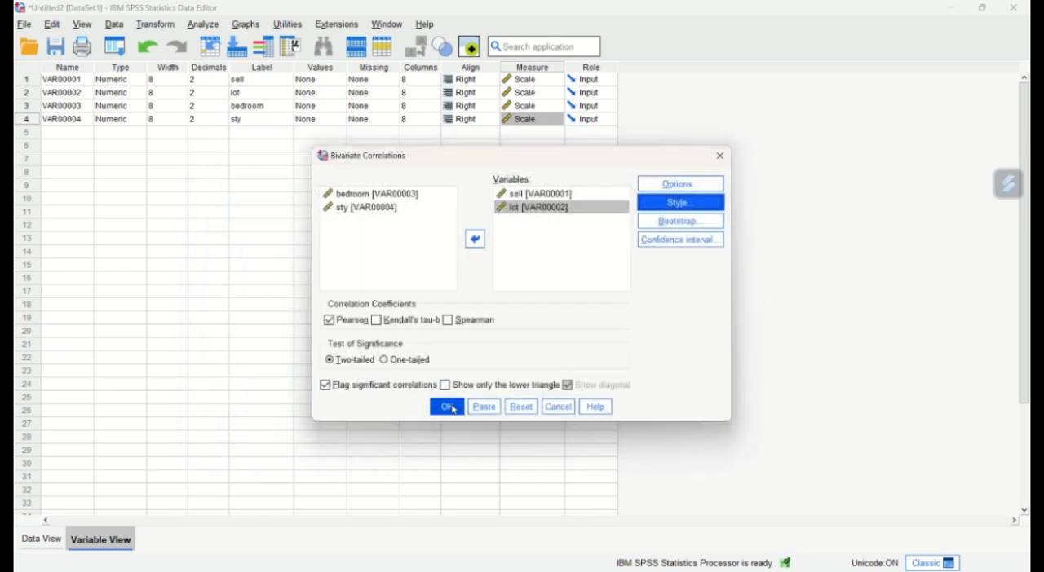
left_click(447, 407)
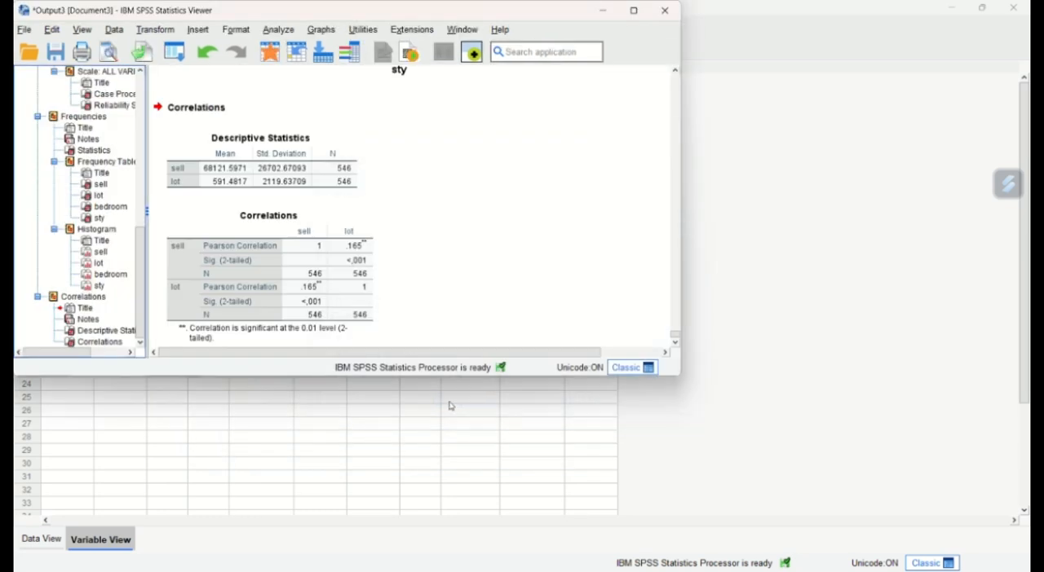
scroll(747, 286, "down", 2)
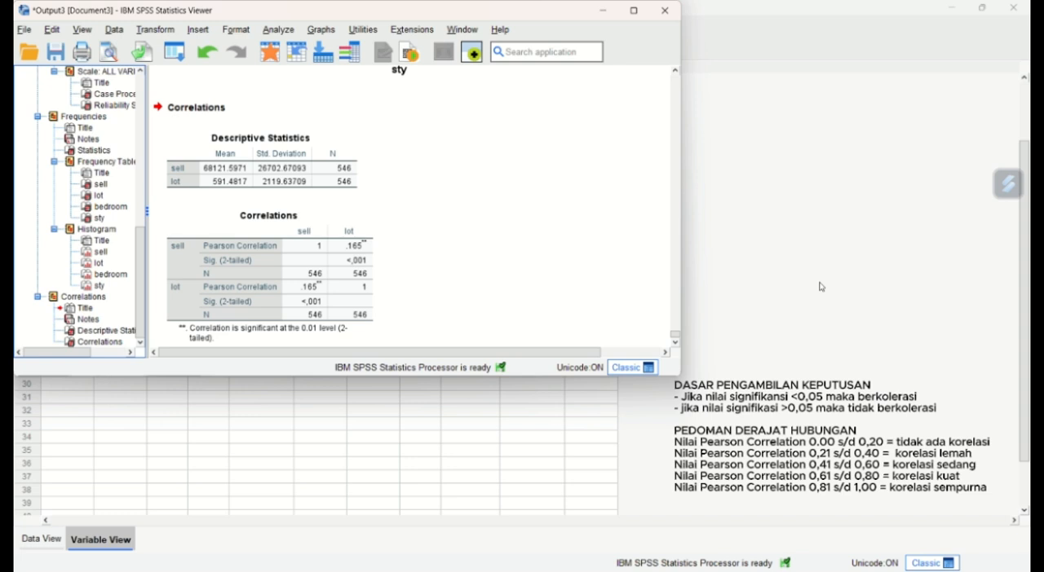
- Set up a new Bivariate Correlations analysis, clearing the previous setup and adding only sell and bedroom as variables
left_click(369, 273)
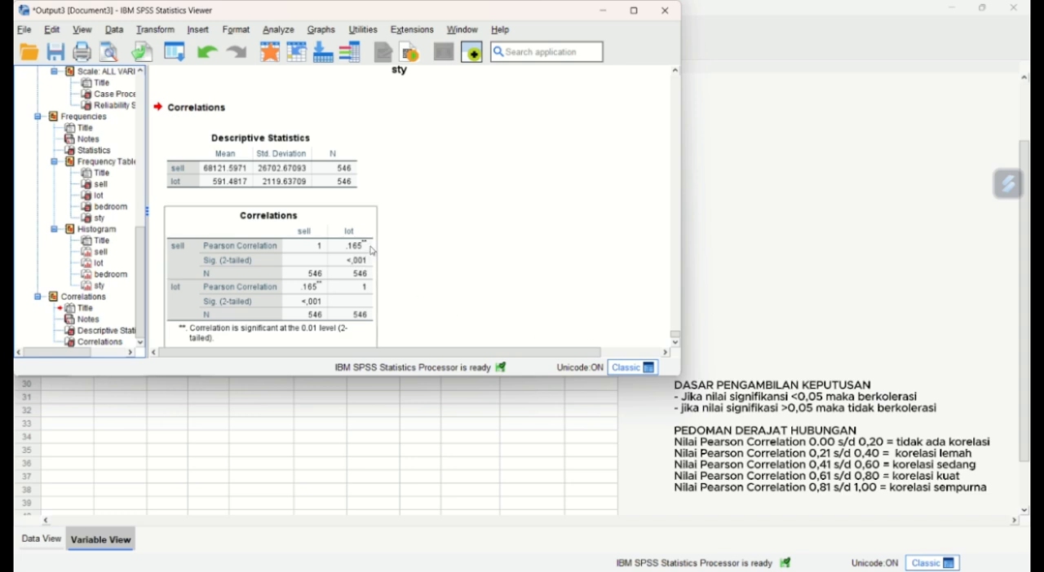
left_click(478, 292)
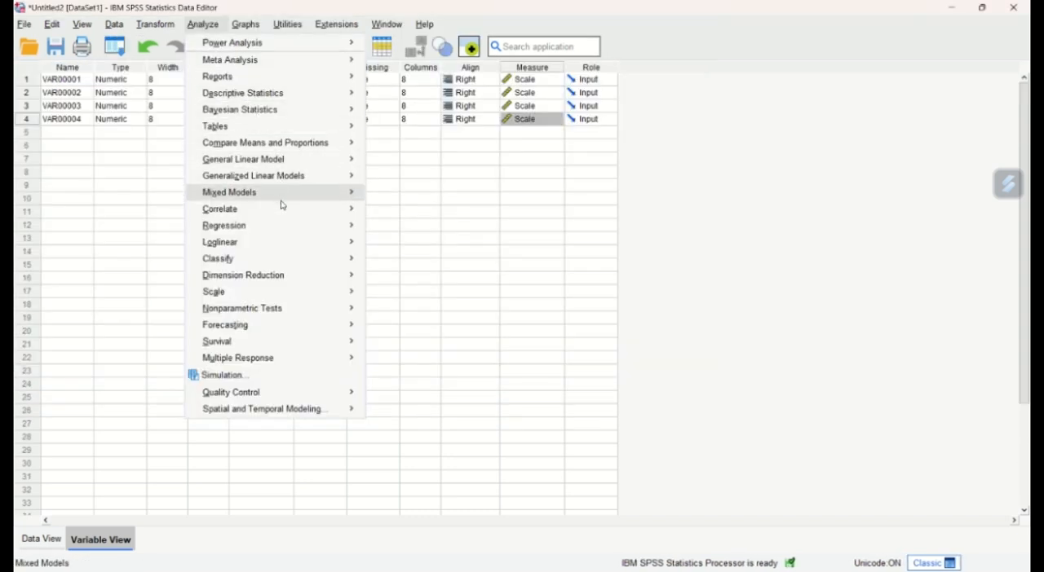
mouse_move(289, 213)
left_click(398, 231)
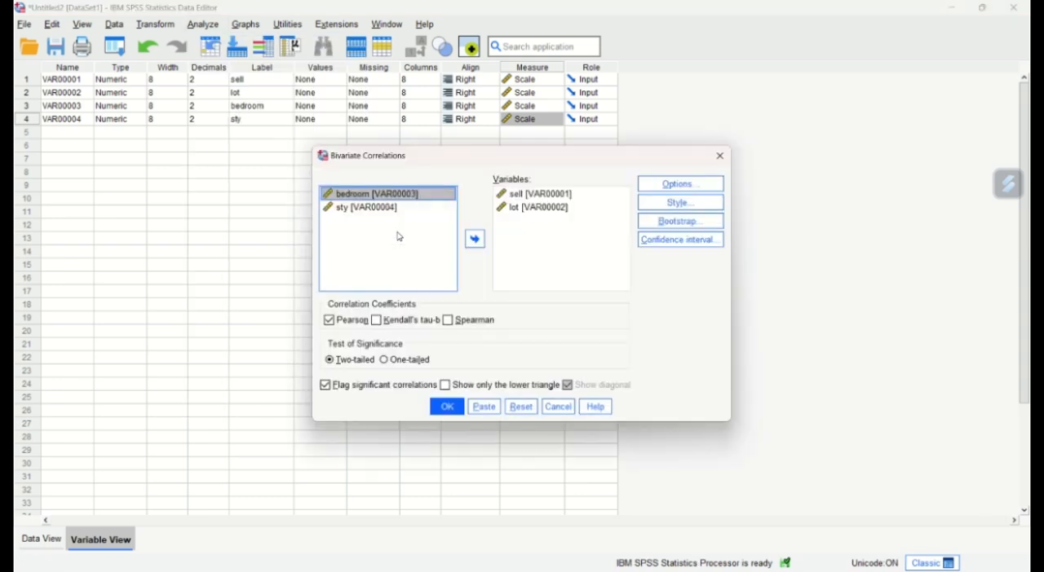
left_click(521, 407)
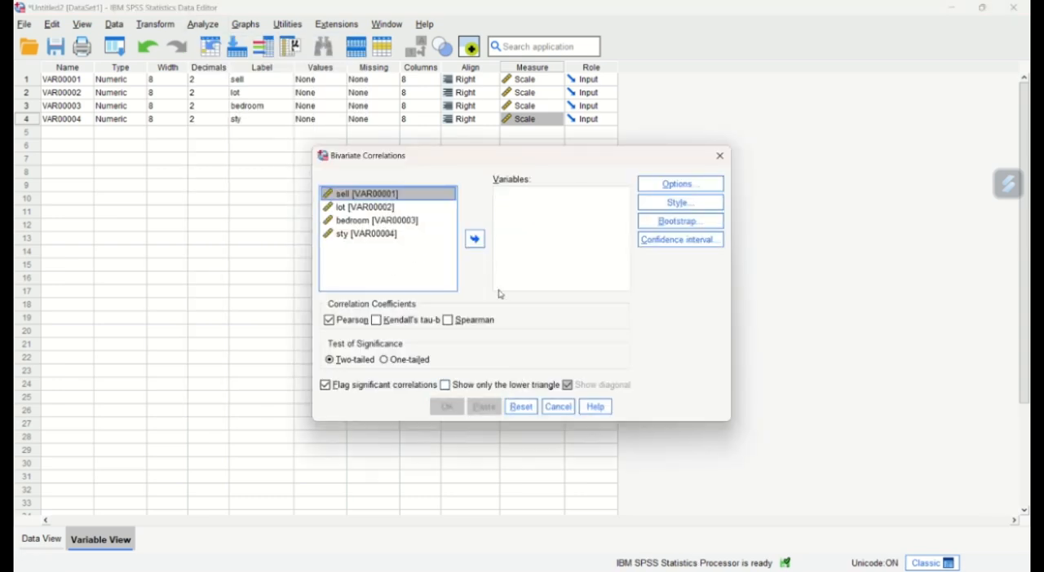
left_click(474, 239)
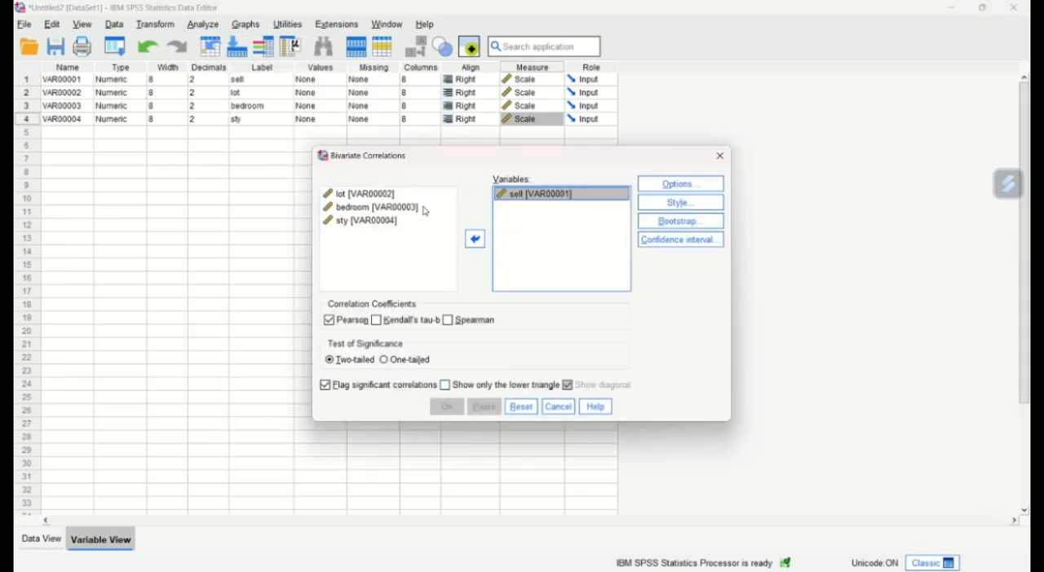
left_click(424, 208)
left_click(475, 239)
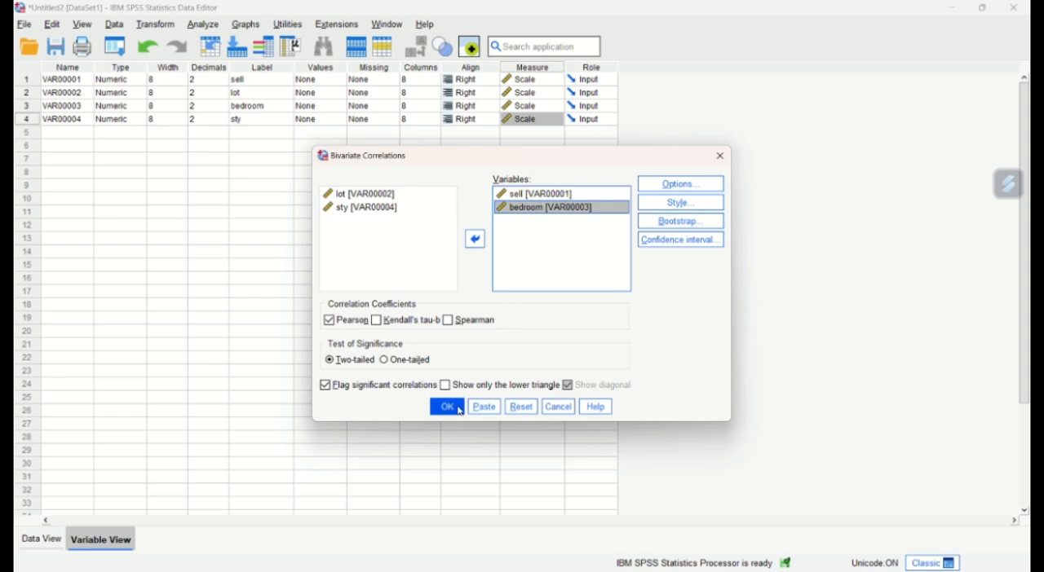
- Include means and standard deviations, run the two-tailed Pearson correlation of sell and bedroom, and review its output tables
left_click(680, 184)
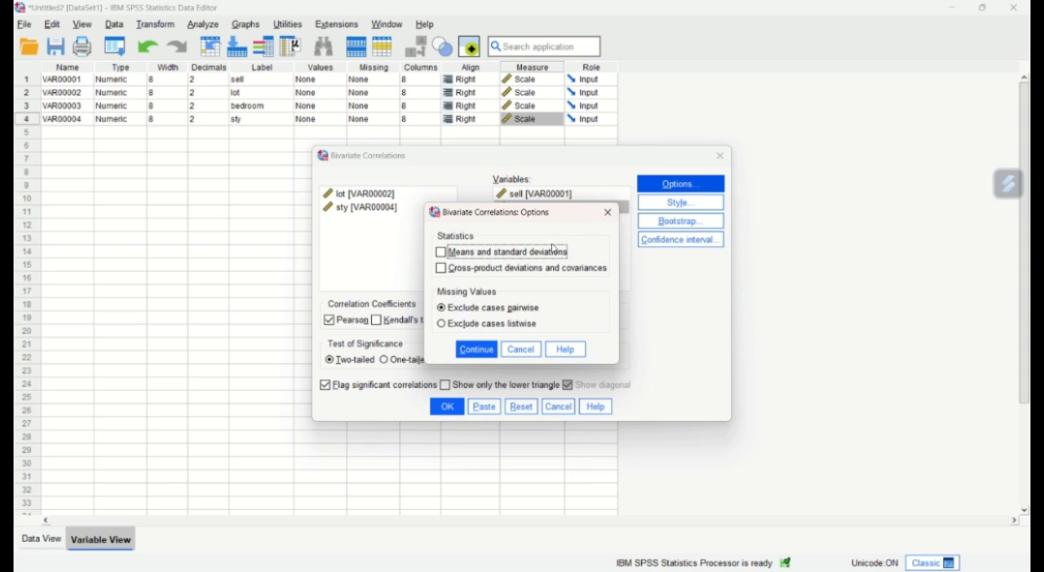
left_click(554, 249)
left_click(477, 350)
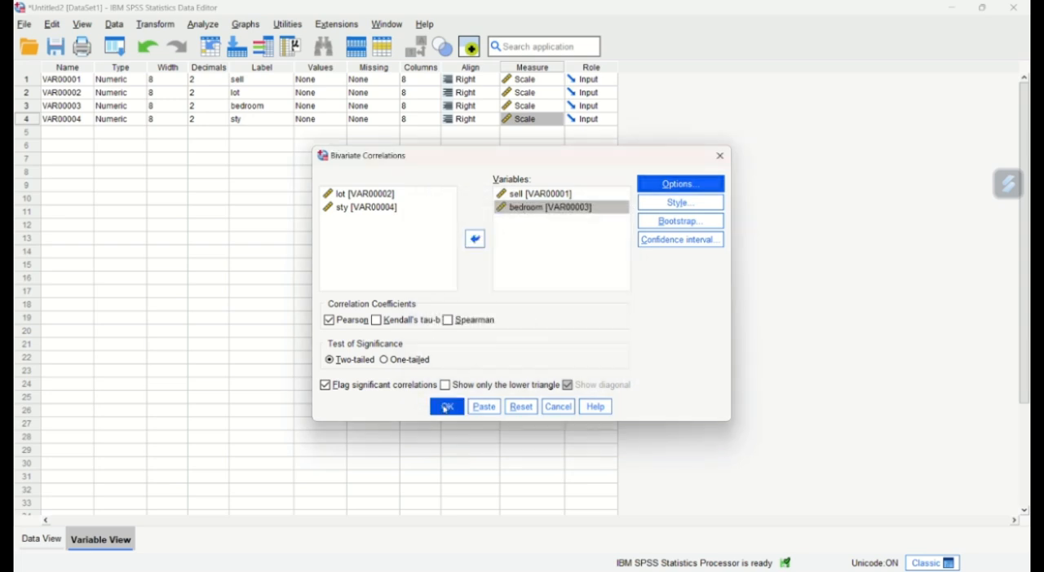
left_click(446, 406)
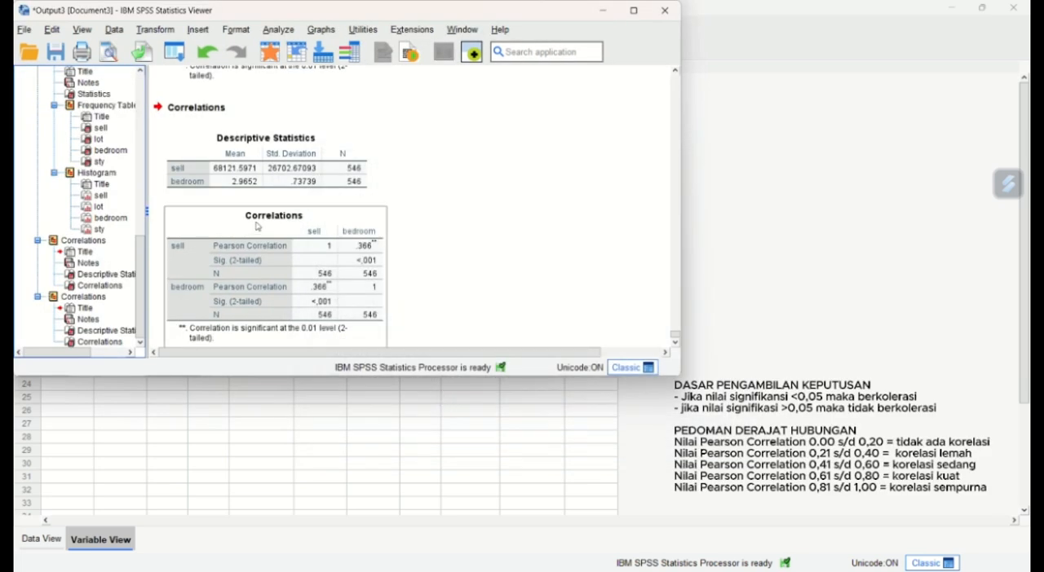
left_click(423, 183)
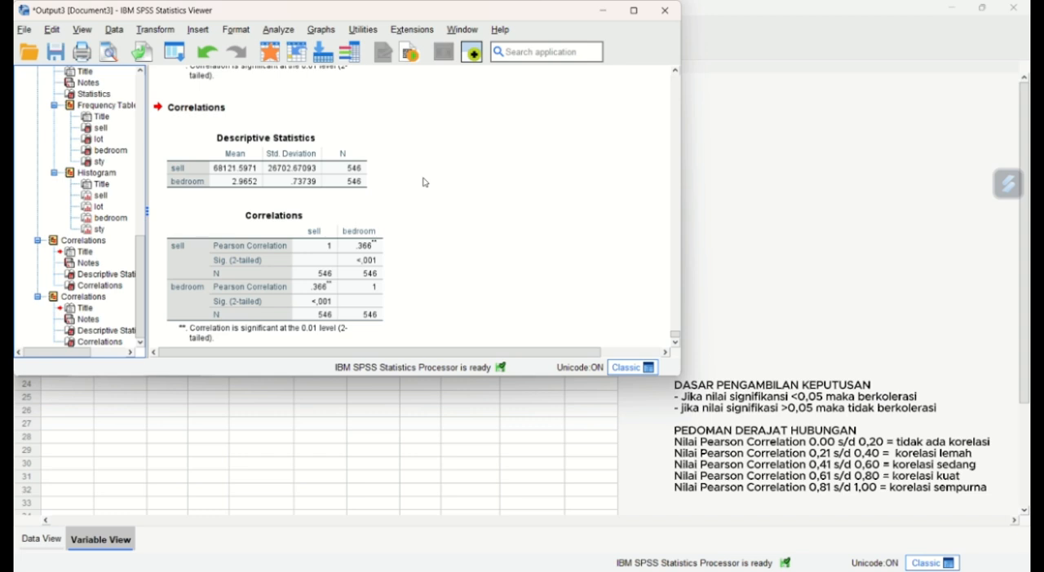
scroll(423, 182, "down", 1)
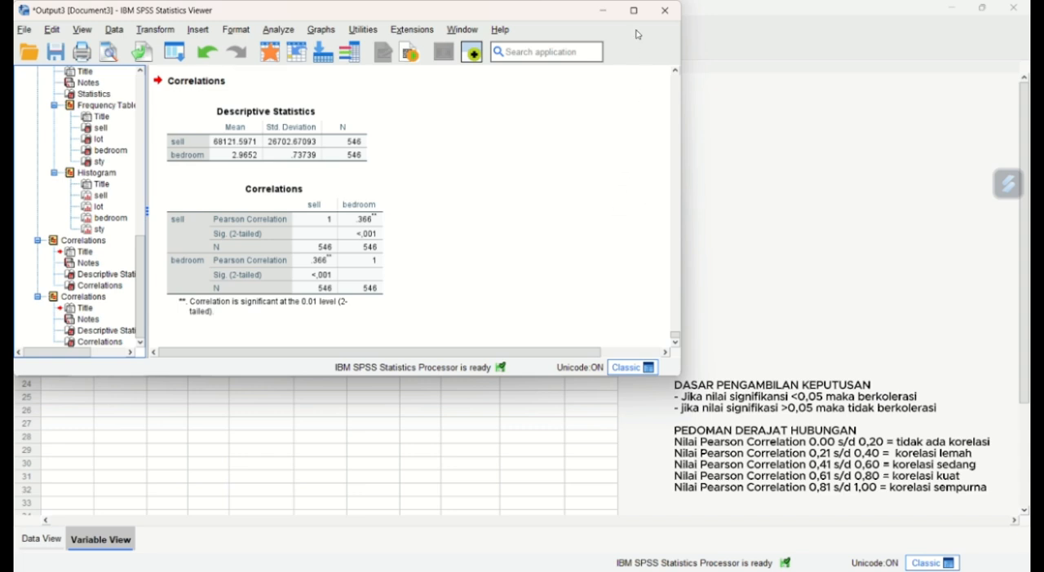
- Return to the Data Editor and reset the Bivariate Correlations setup, adding only sell and sty as variables
left_click(612, 13)
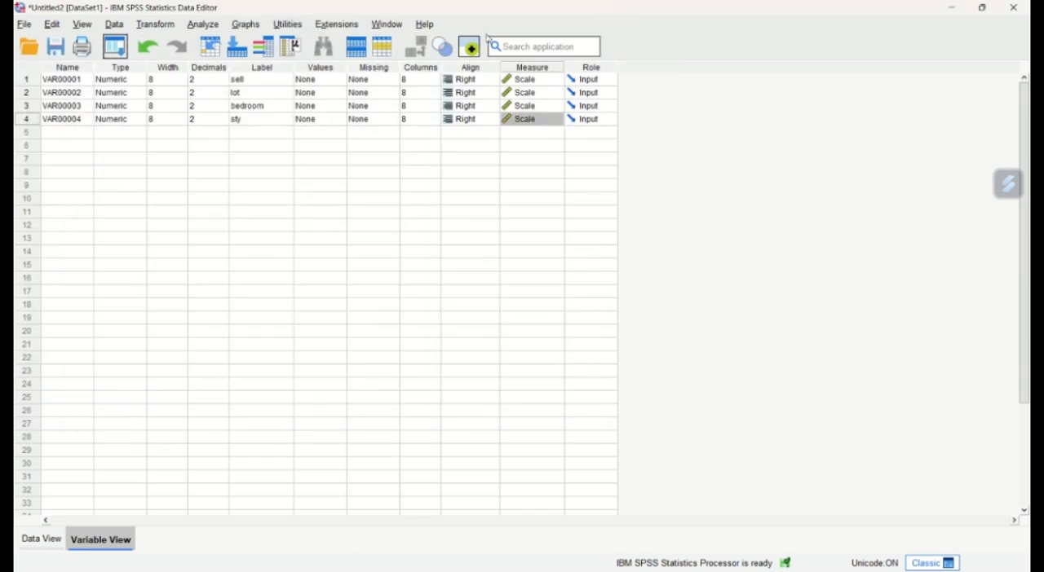
left_click(202, 24)
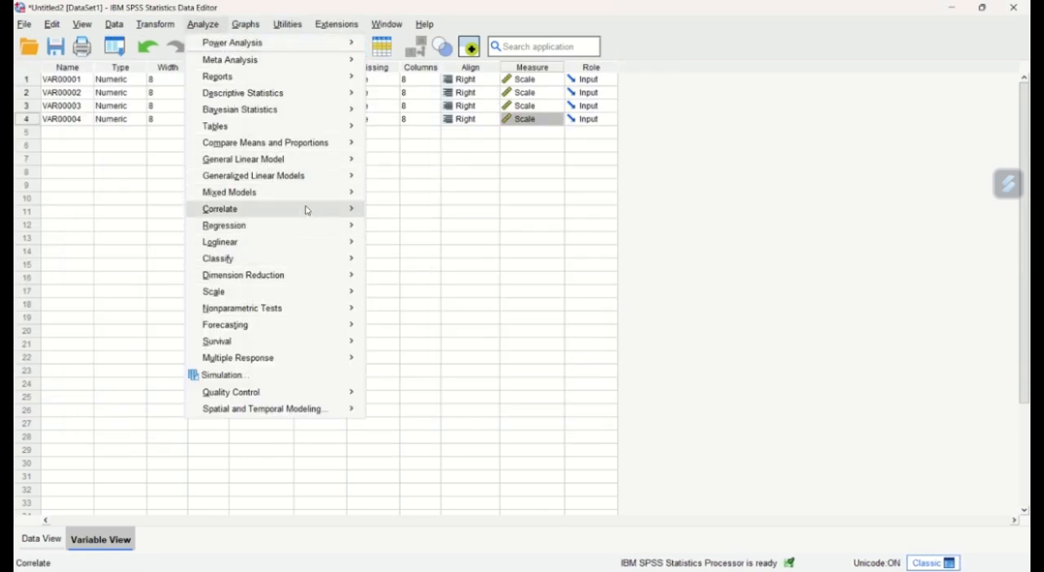
mouse_move(349, 211)
left_click(406, 231)
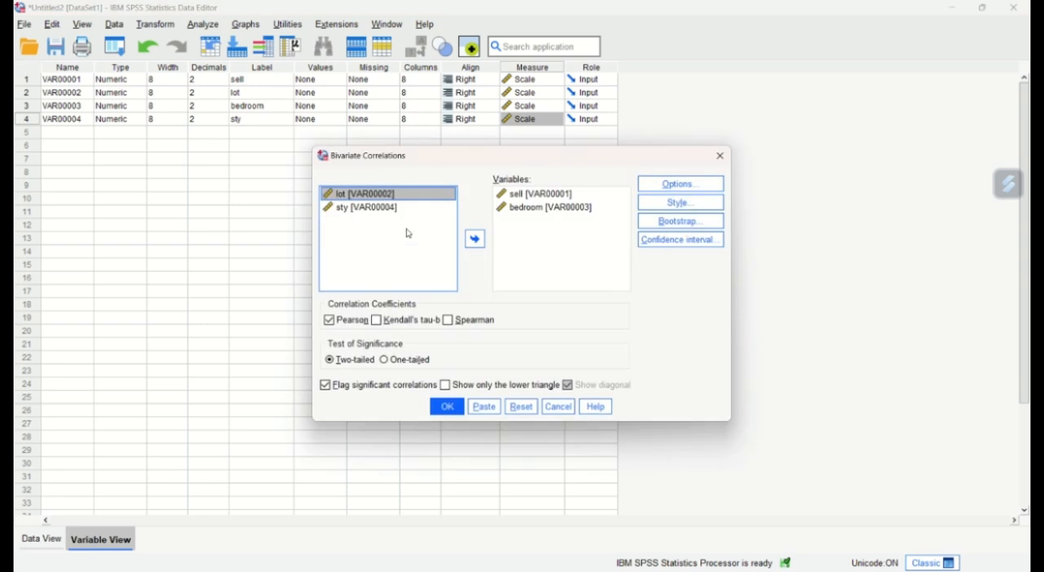
left_click(522, 410)
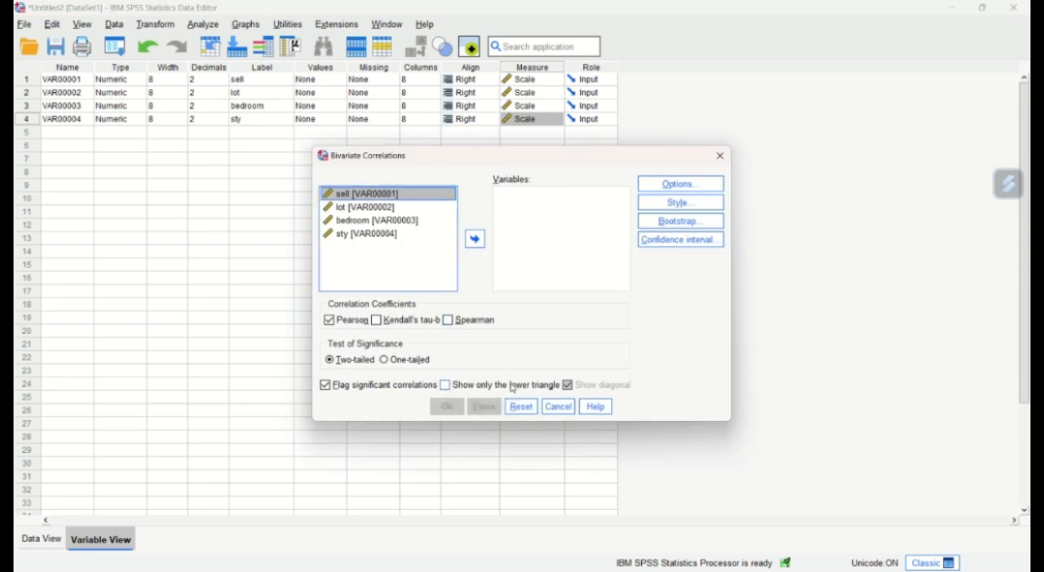
left_click(475, 239)
left_click(440, 222)
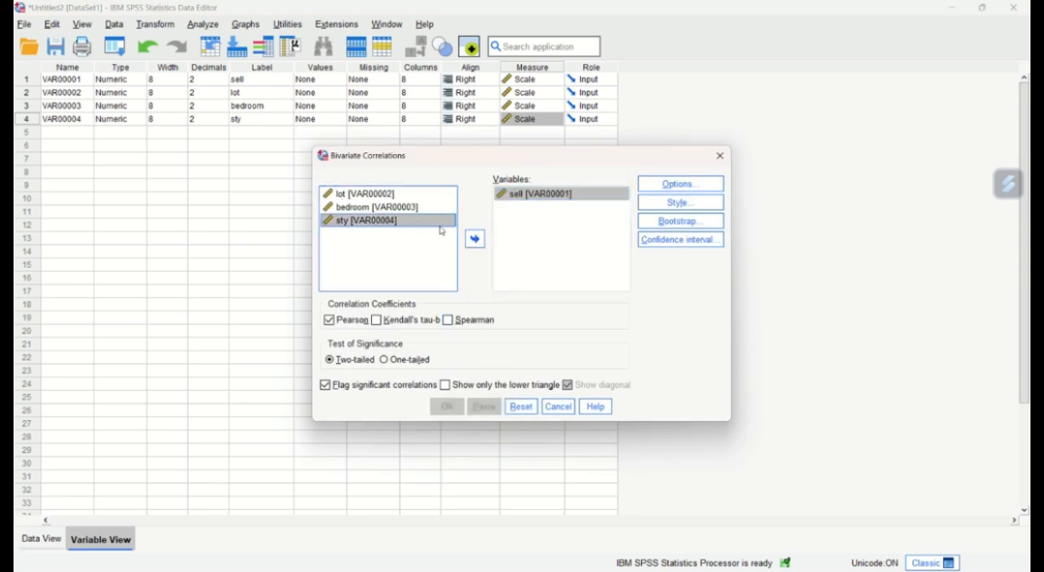
left_click(477, 240)
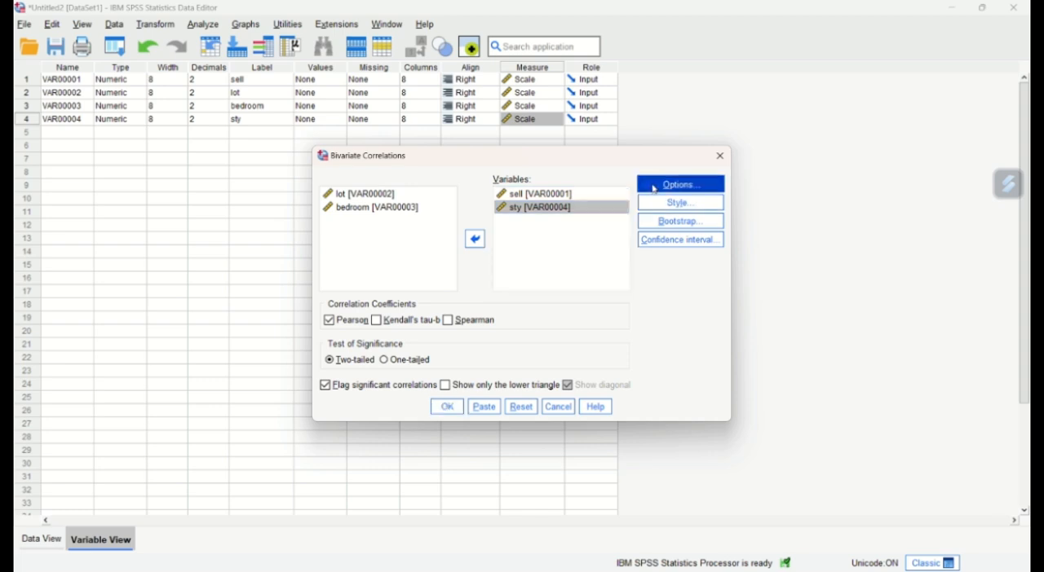
- Include means and standard deviations, run the two-tailed Pearson correlation of sell and sty, and review its output tables
left_click(652, 192)
left_click(441, 253)
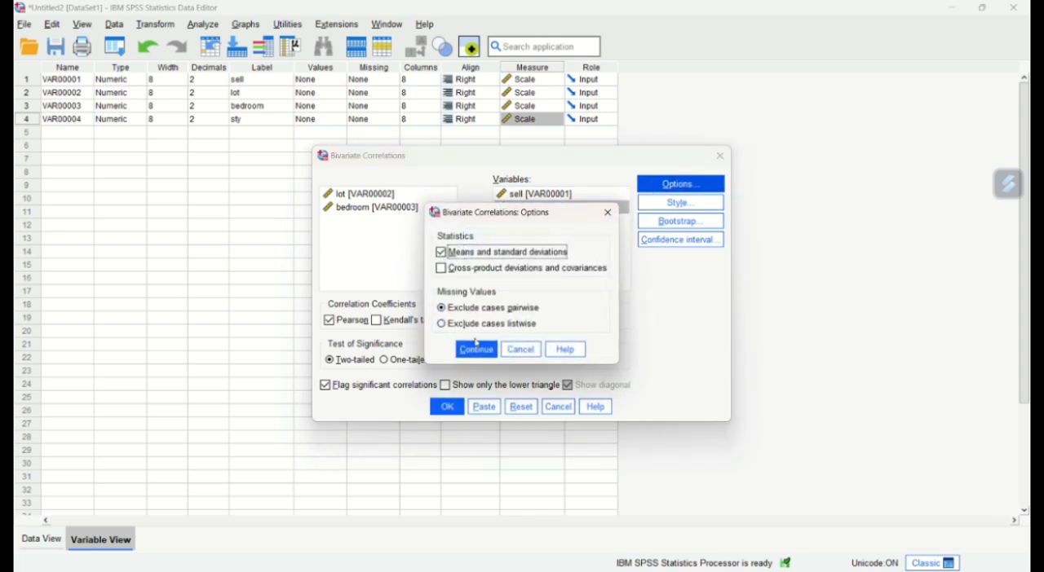
left_click(477, 350)
left_click(447, 407)
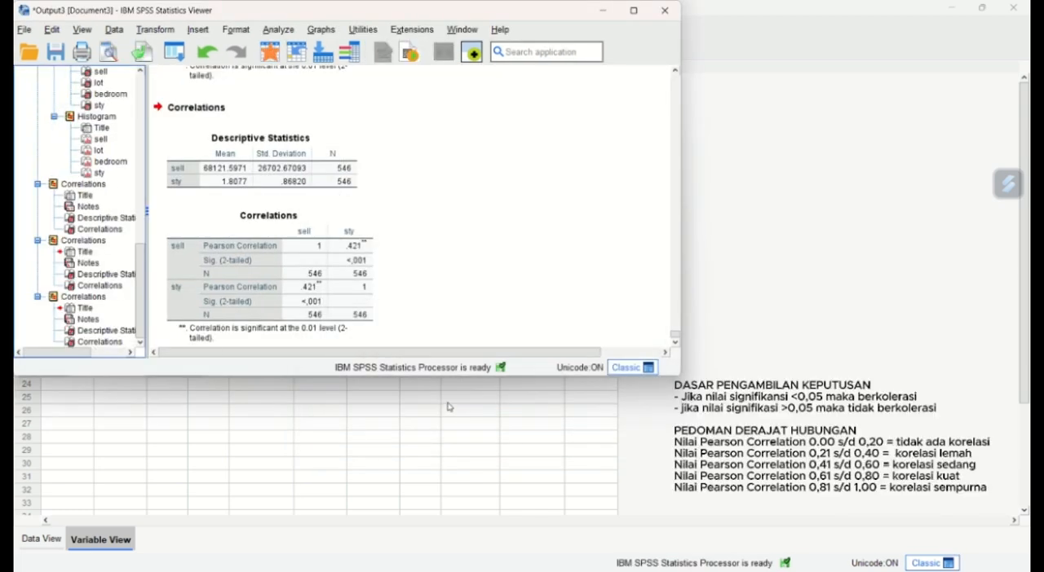
scroll(304, 257, "down", 1)
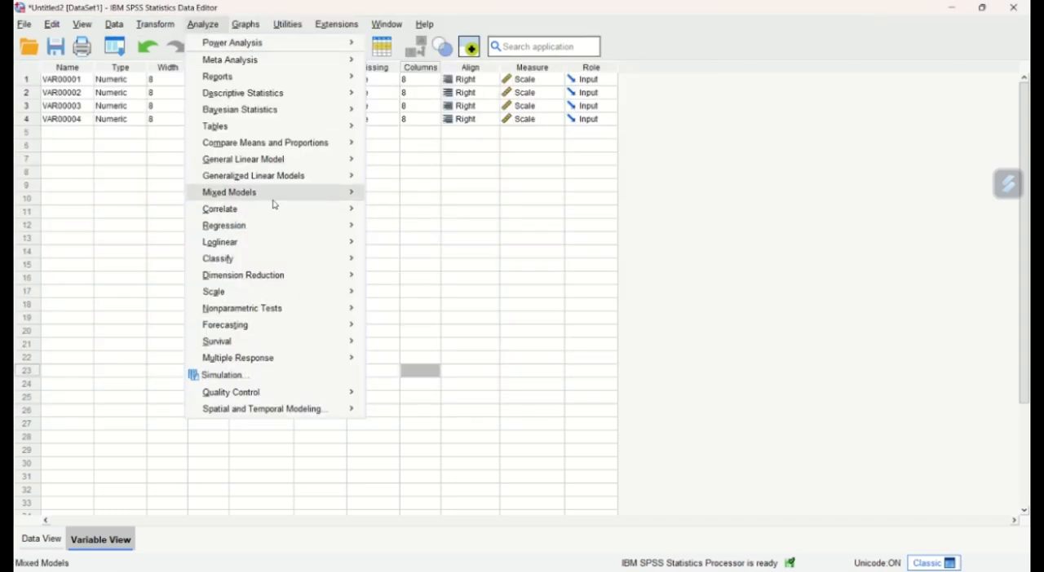
- Run a Linear Regression of sell on lot using the Enter method, with estimates, model fit, a residual histogram and a normal probability plot
mouse_move(277, 266)
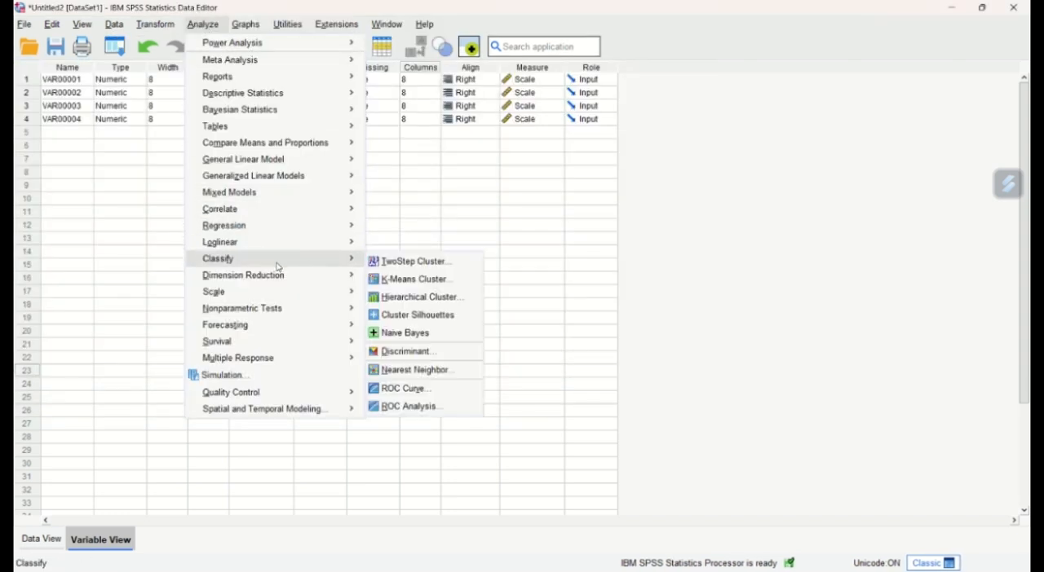
mouse_move(298, 225)
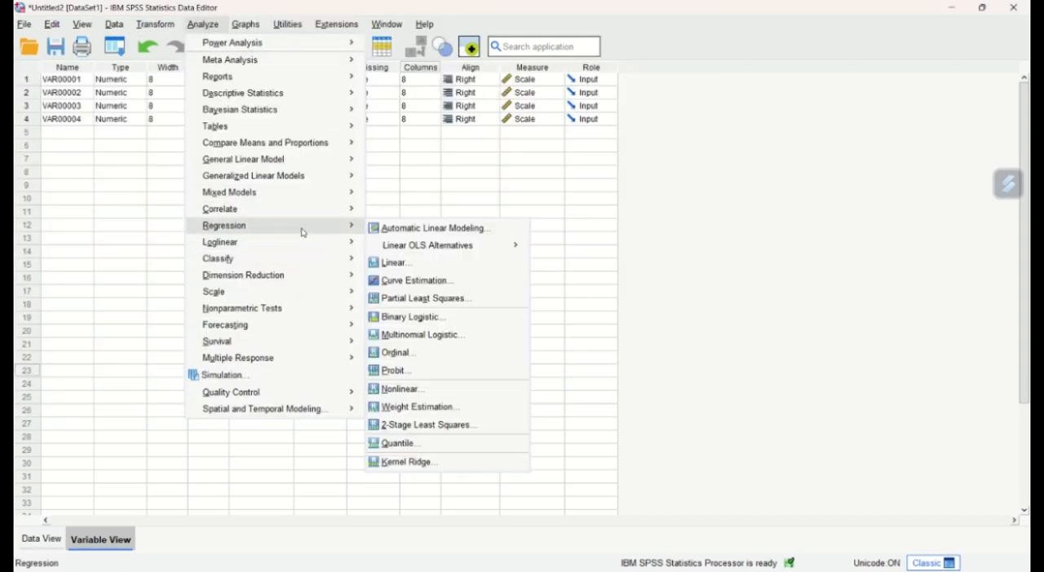
left_click(420, 269)
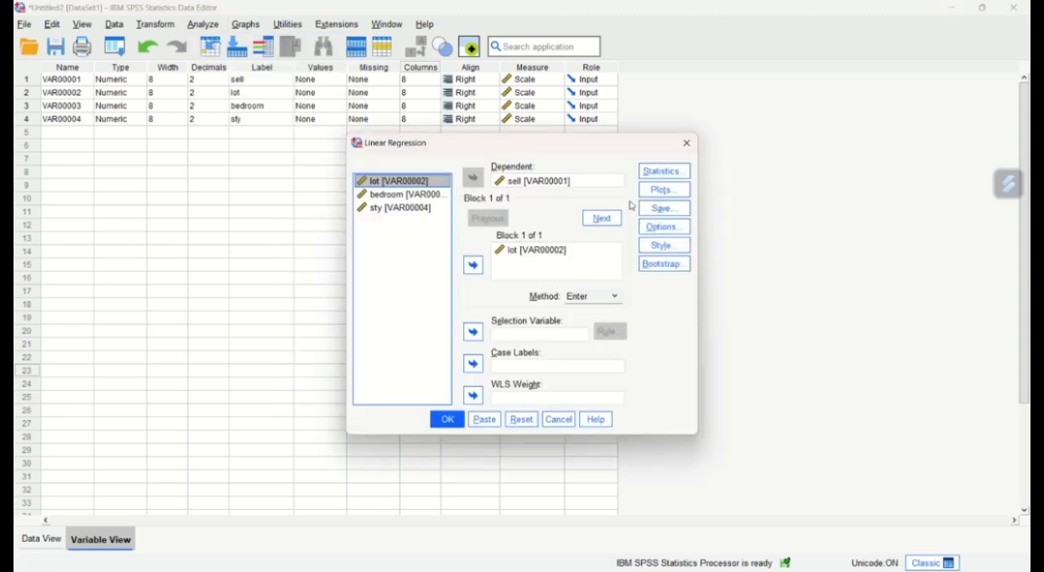
left_click(663, 171)
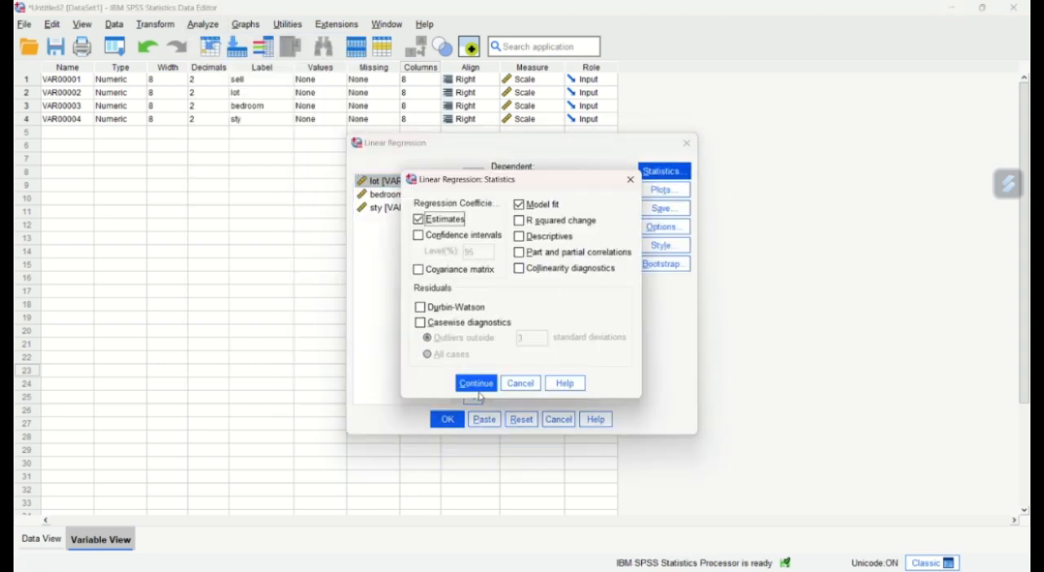
left_click(478, 386)
left_click(657, 190)
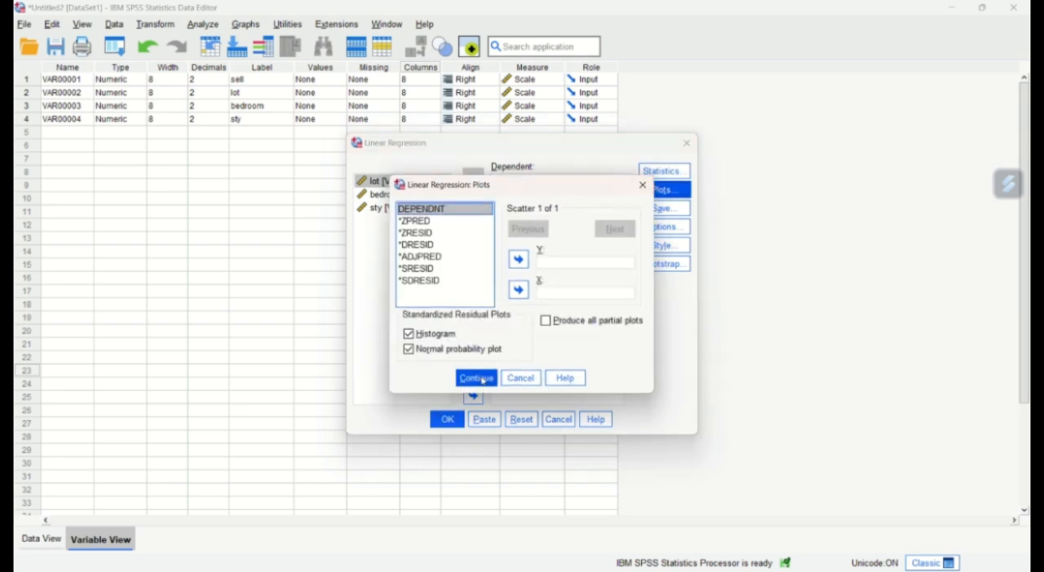
left_click(478, 379)
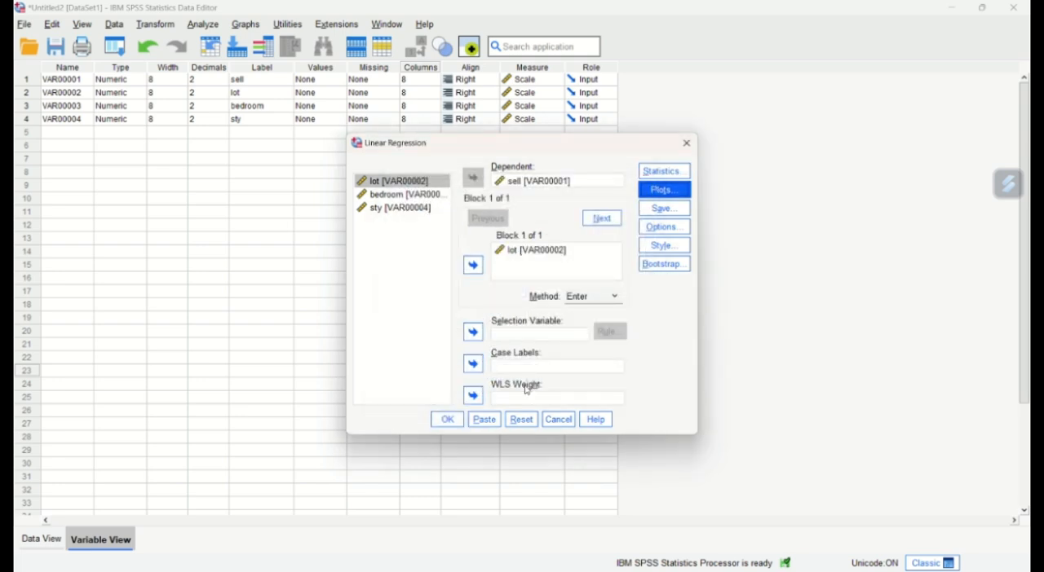
left_click(449, 421)
- Examine the Model Summary, ANOVA and Coefficients tables of the regression of sell on lot
scroll(253, 202, "down", 2)
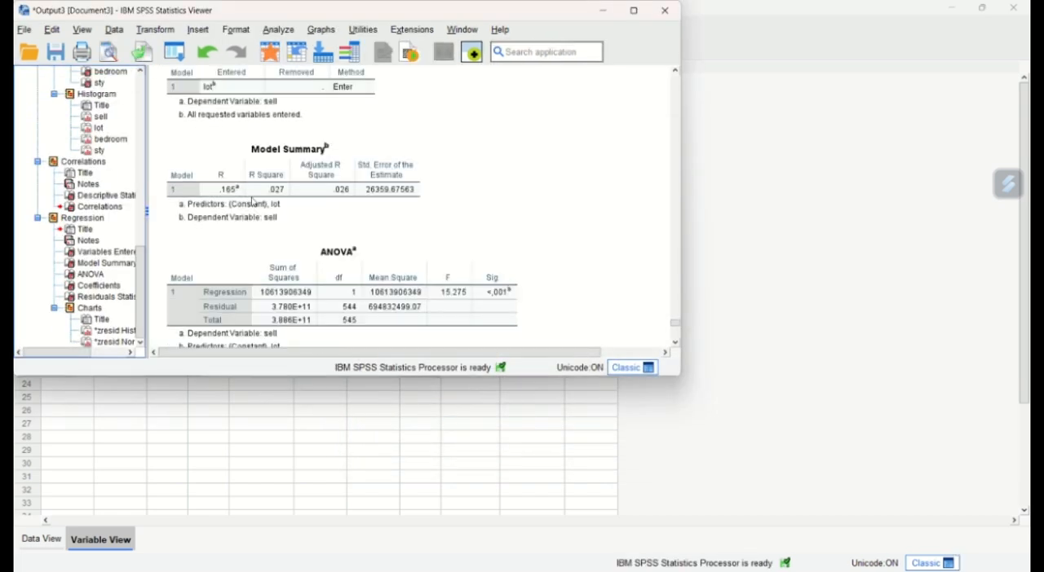
scroll(253, 201, "down", 2)
scroll(253, 201, "down", 2)
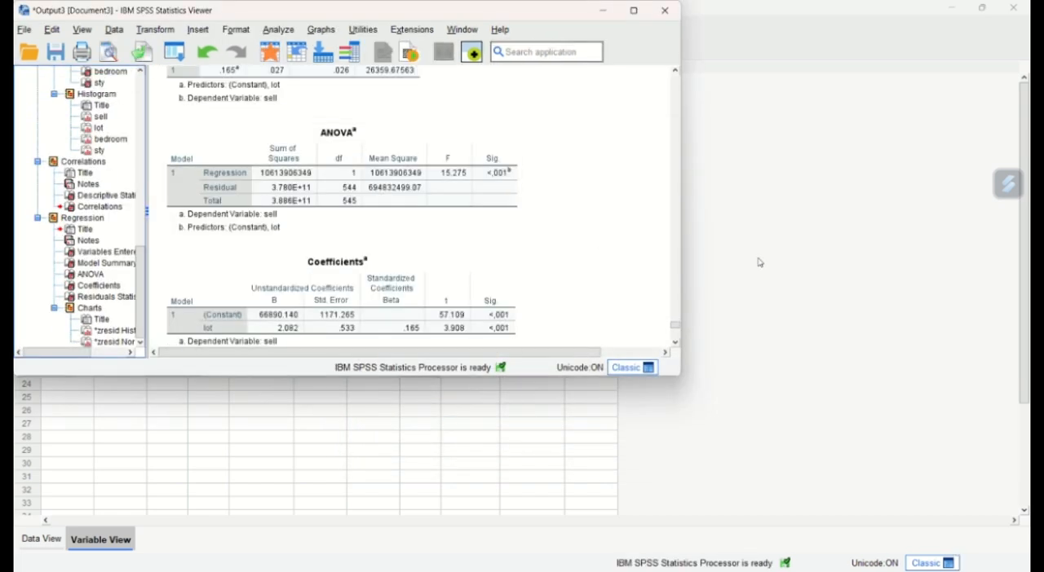
scroll(633, 255, "down", 2)
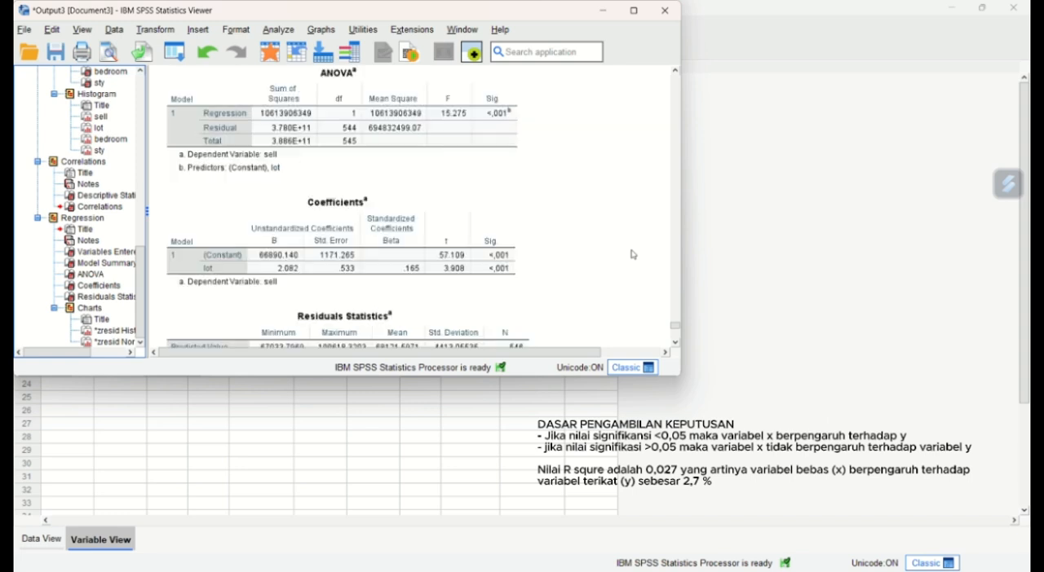
scroll(633, 255, "up", 2)
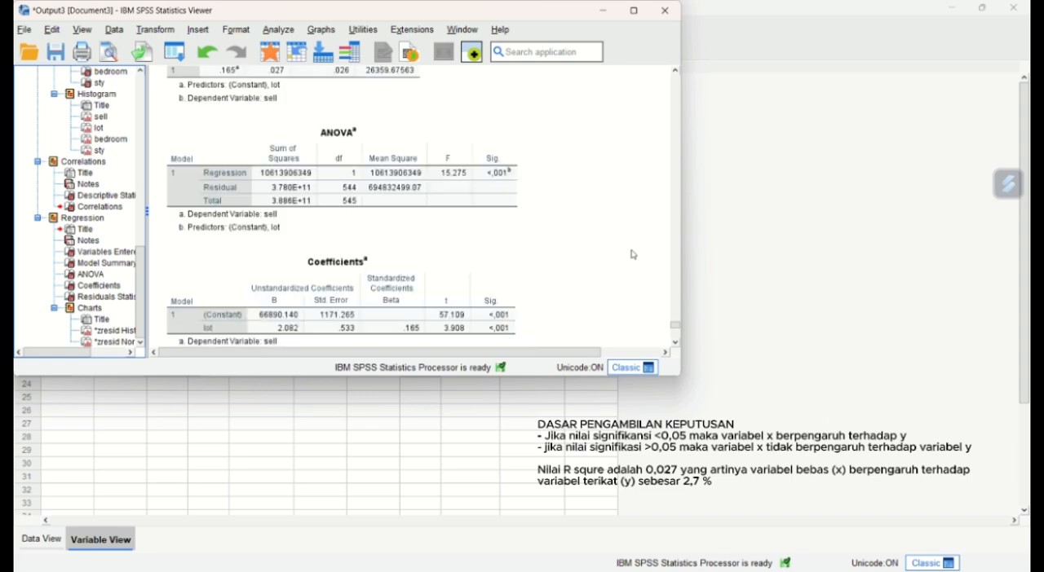
scroll(632, 255, "up", 2)
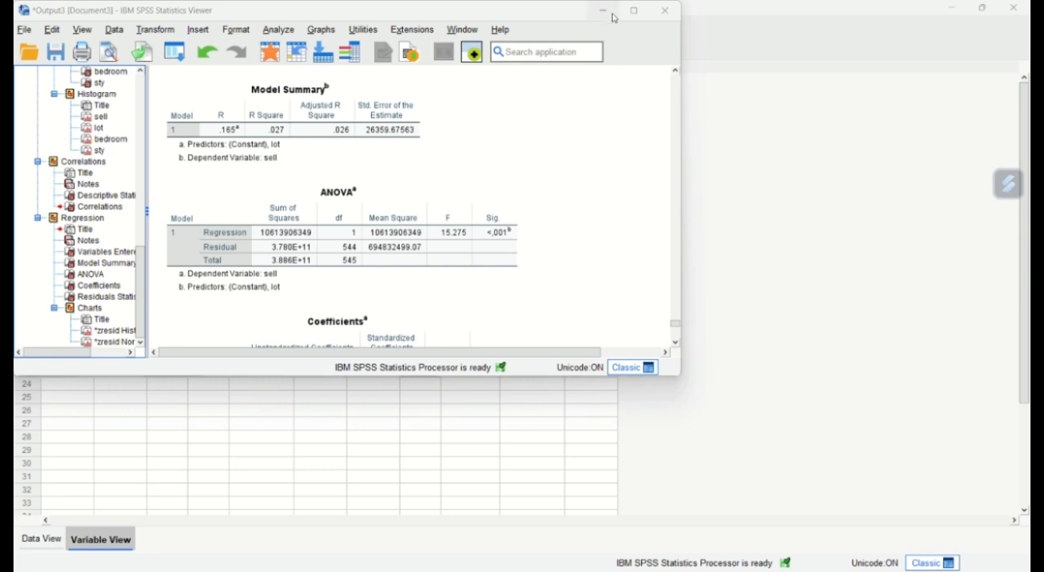
- Return to the Data Editor and reset the Linear Regression setup, assigning sell as dependent and bedroom as the only independent variable
left_click(609, 14)
left_click(196, 26)
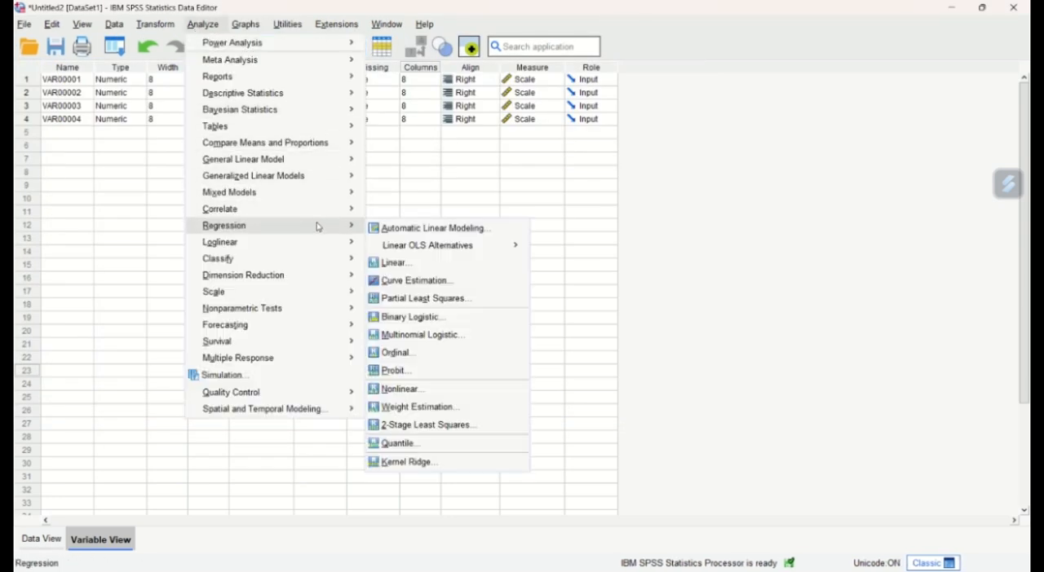
mouse_move(338, 227)
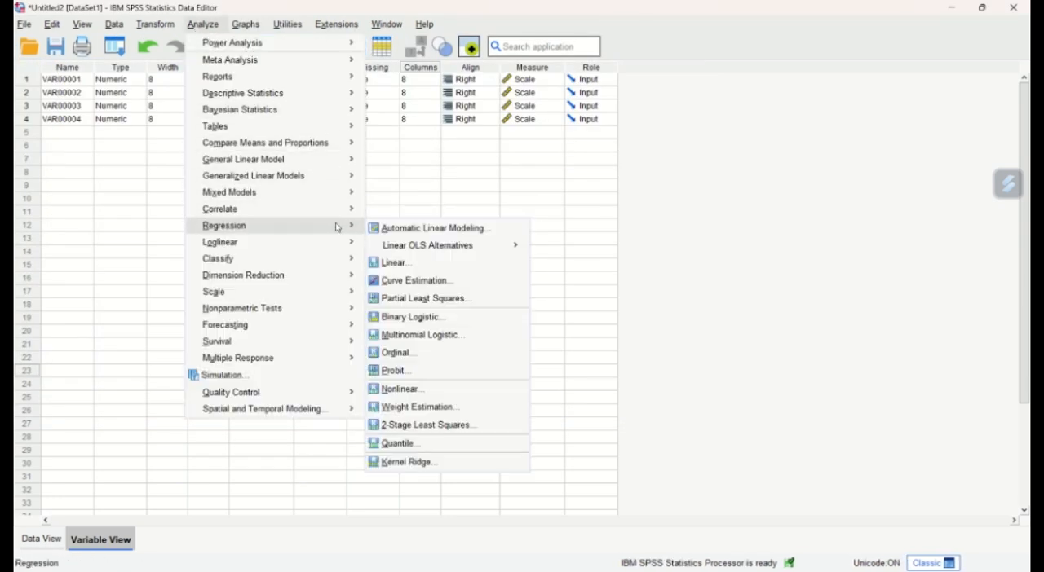
left_click(397, 262)
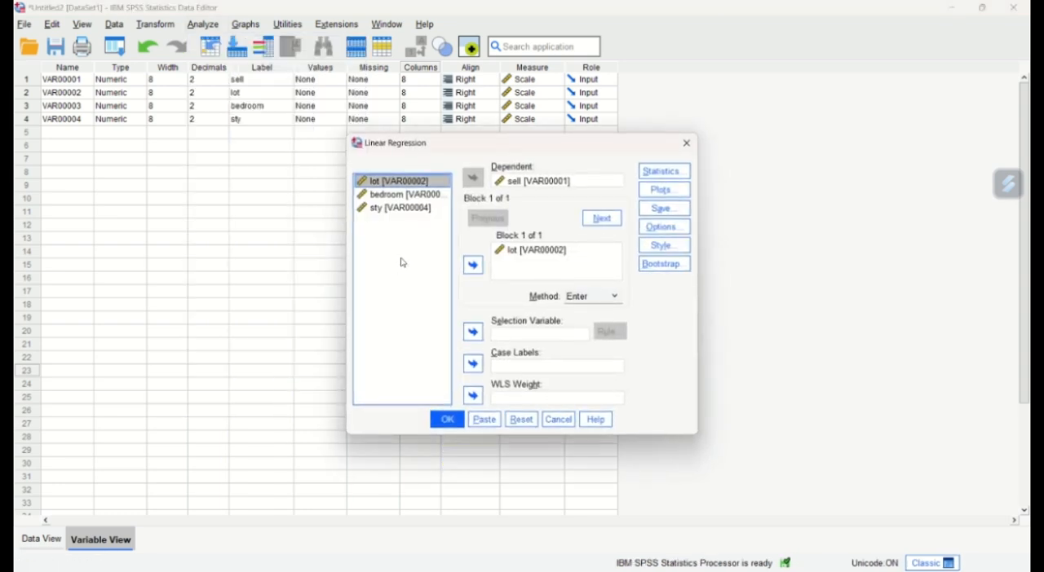
left_click(521, 419)
left_click(473, 178)
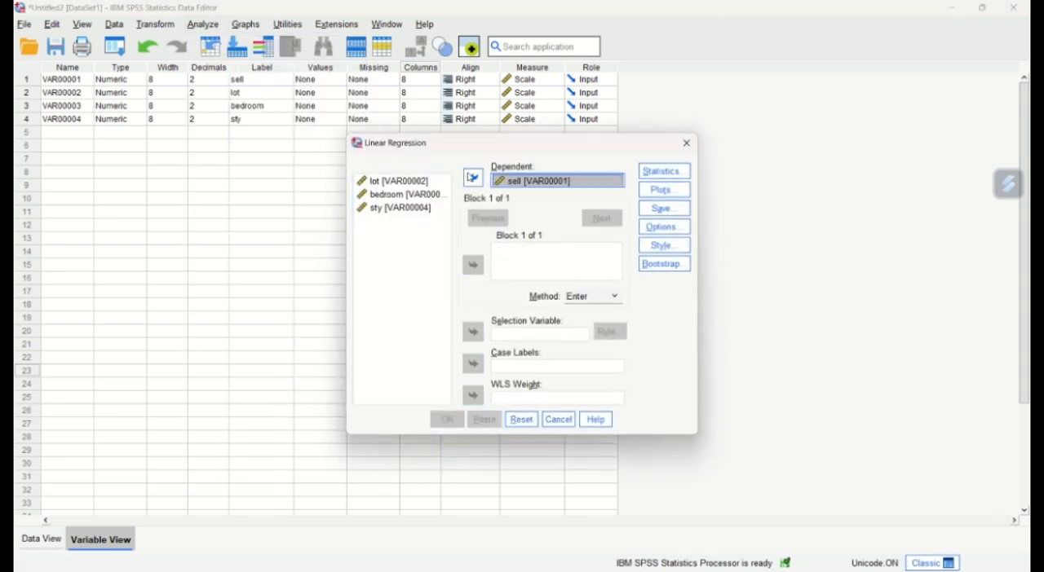
left_click(428, 196)
left_click(473, 265)
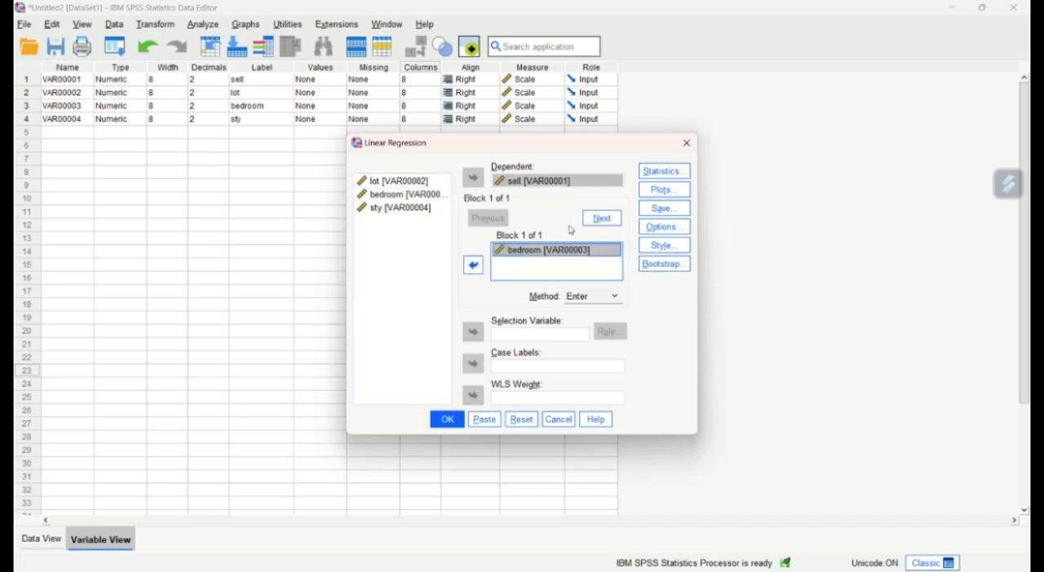
- Keep estimates and model fit, add a residual histogram and normal probability plot, and run the Enter-method regression of sell on bedroom
left_click(641, 177)
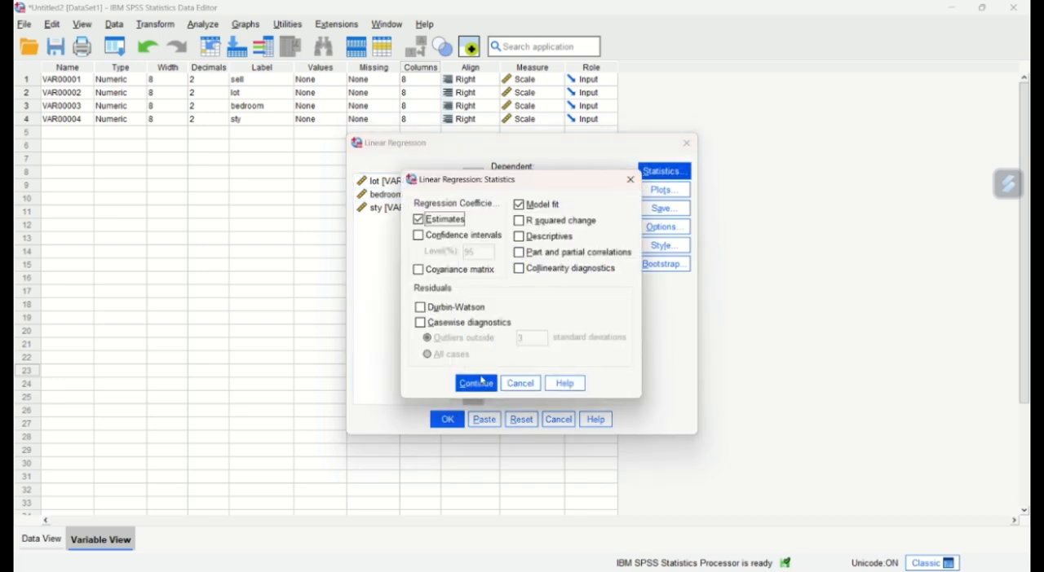
left_click(484, 383)
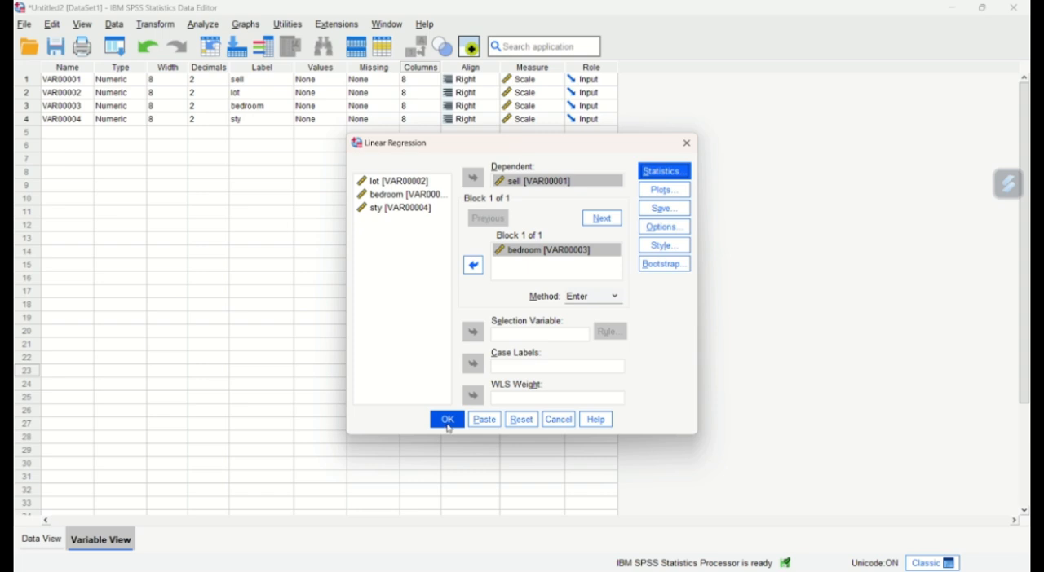
left_click(663, 190)
left_click(435, 334)
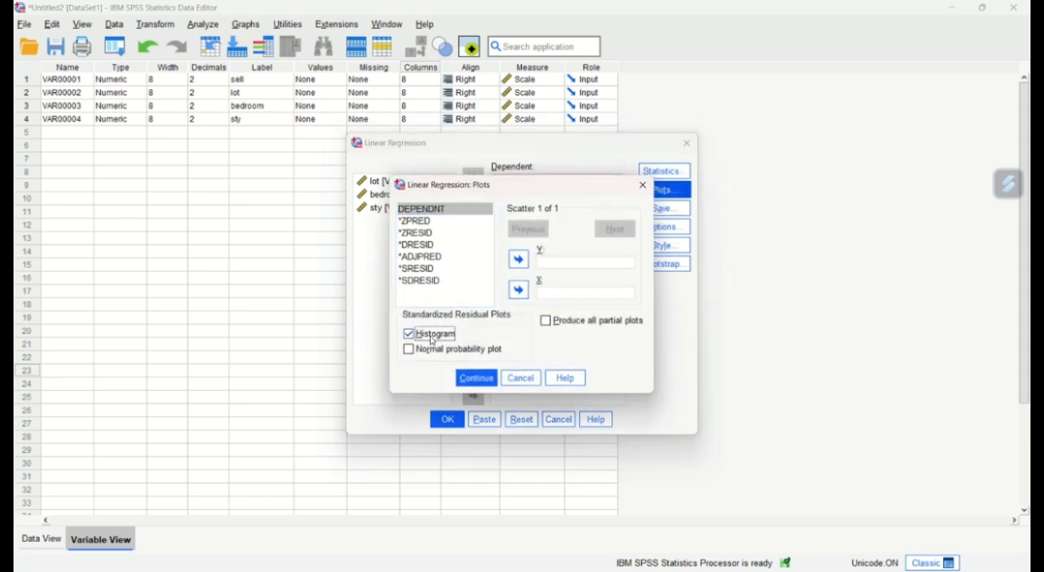
left_click(440, 349)
left_click(474, 379)
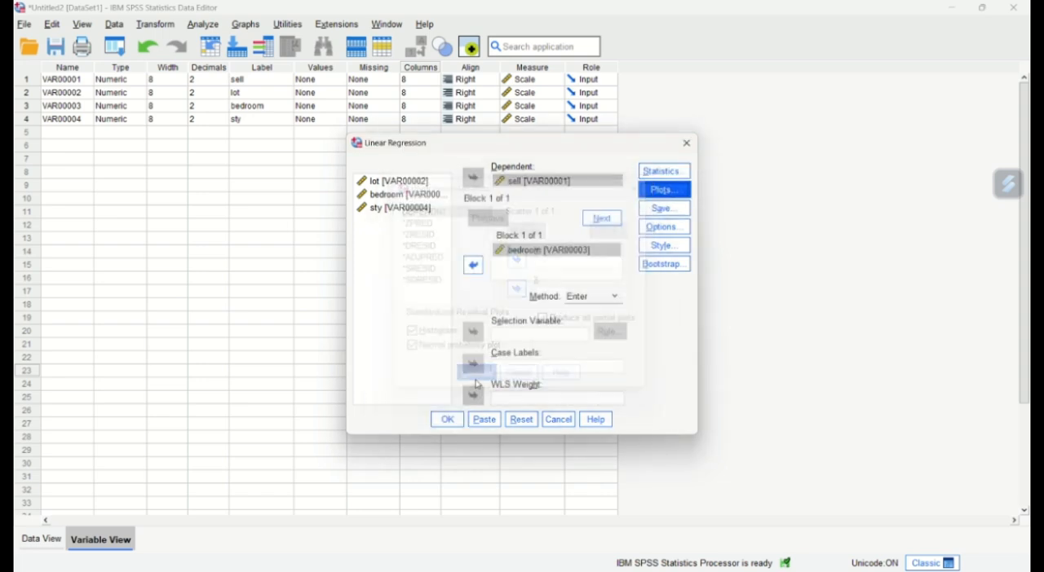
left_click(443, 422)
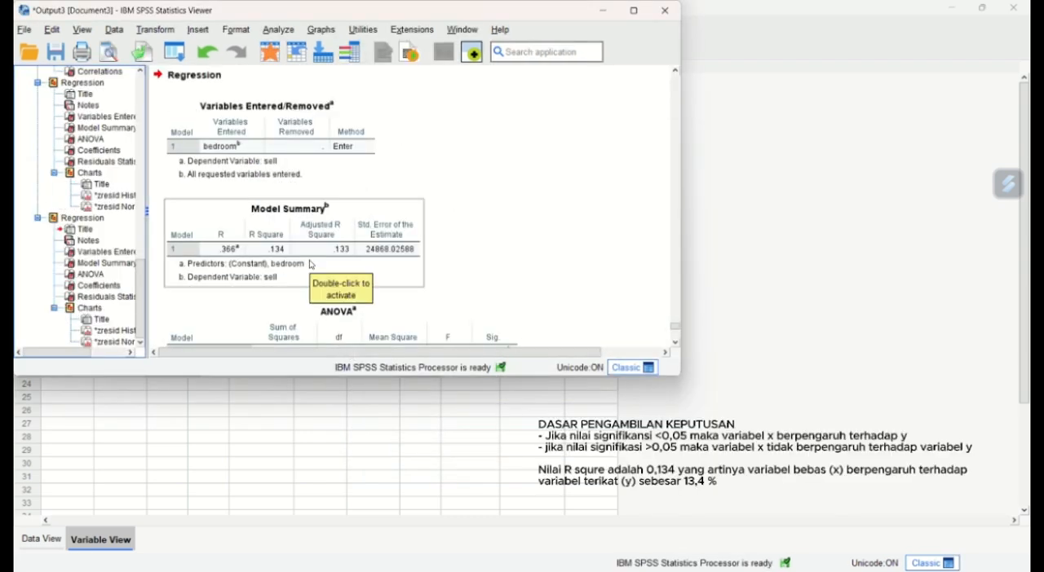
- Examine the Model Summary, ANOVA, Coefficients and Residuals Statistics tables of the regression of sell on bedroom
scroll(310, 264, "down", 1)
scroll(310, 264, "down", 1)
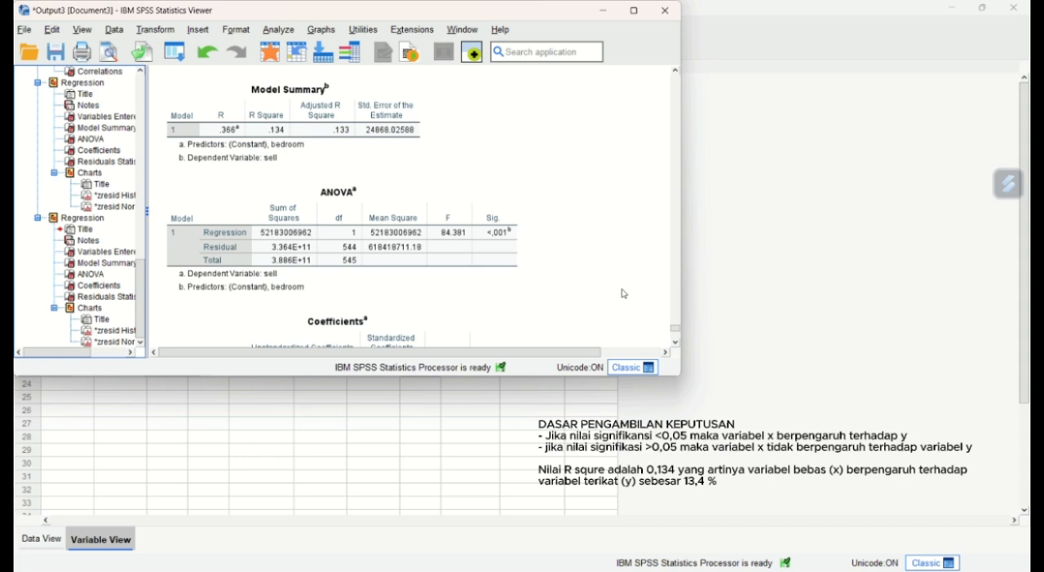
scroll(591, 286, "up", 3)
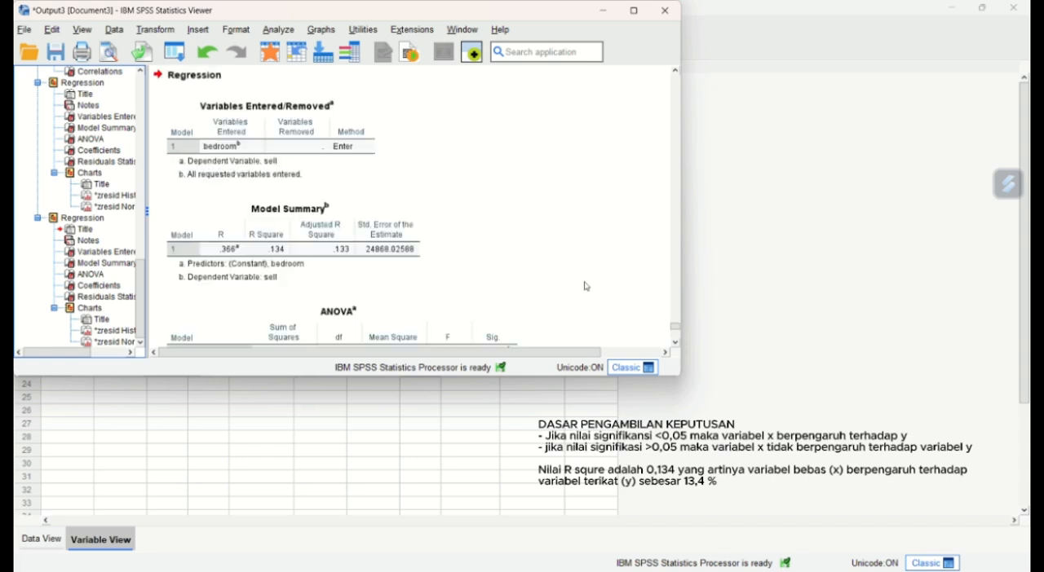
scroll(585, 287, "up", 7)
scroll(584, 287, "down", 4)
scroll(584, 286, "down", 3)
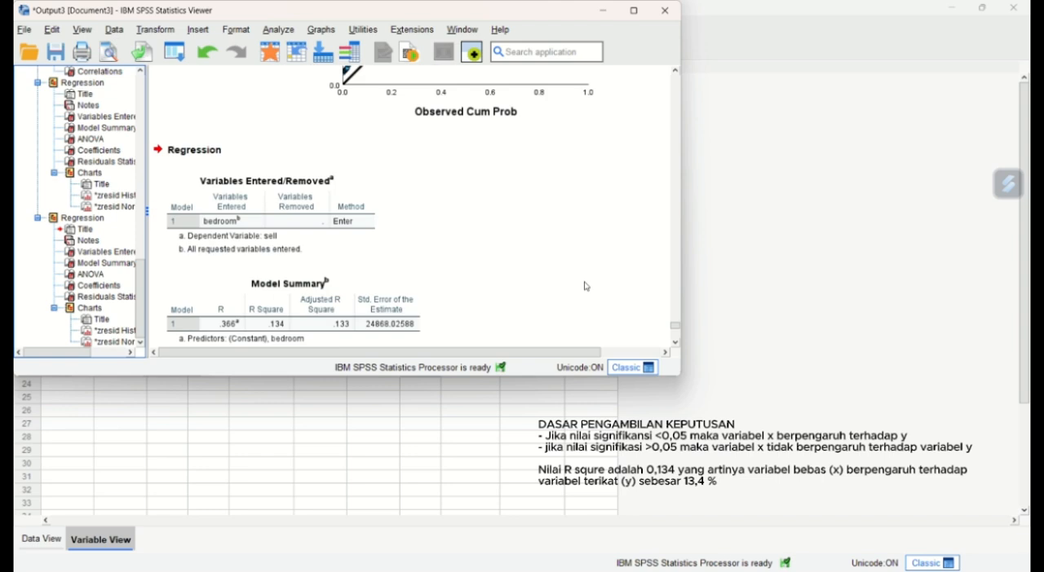
left_click(387, 256)
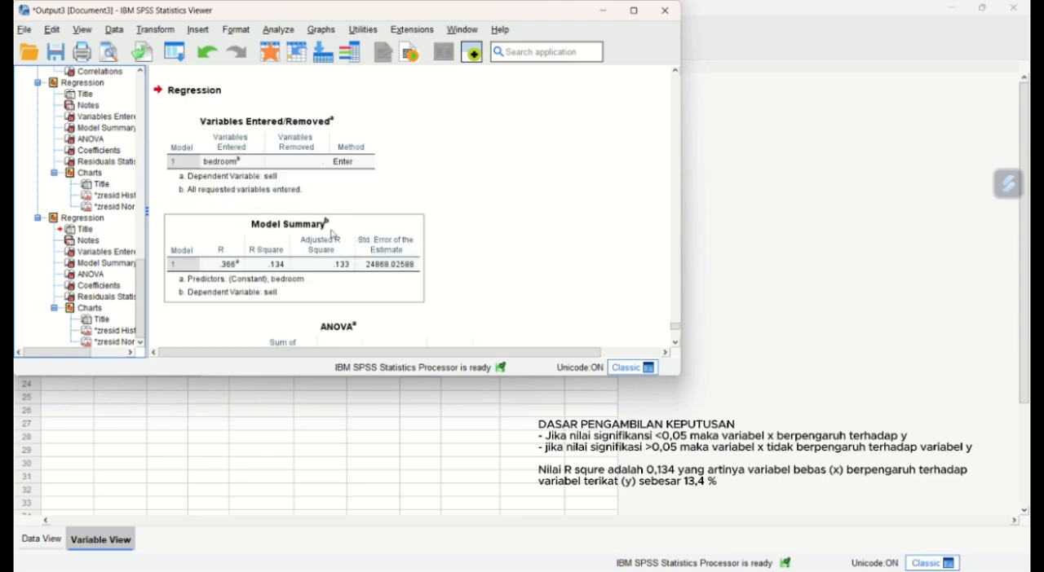
left_click(384, 211)
scroll(486, 232, "down", 2)
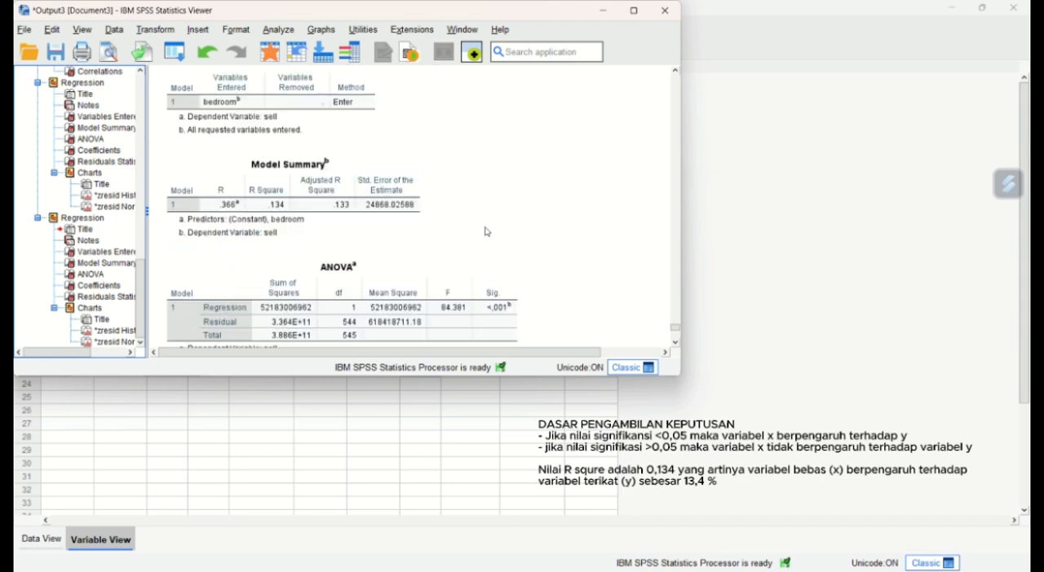
scroll(485, 232, "down", 2)
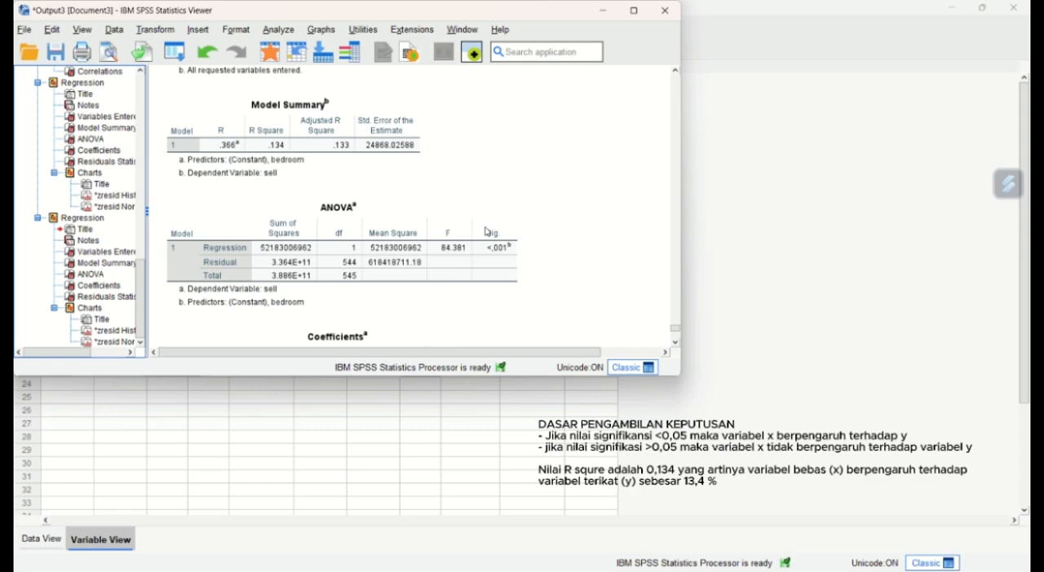
scroll(485, 233, "down", 20)
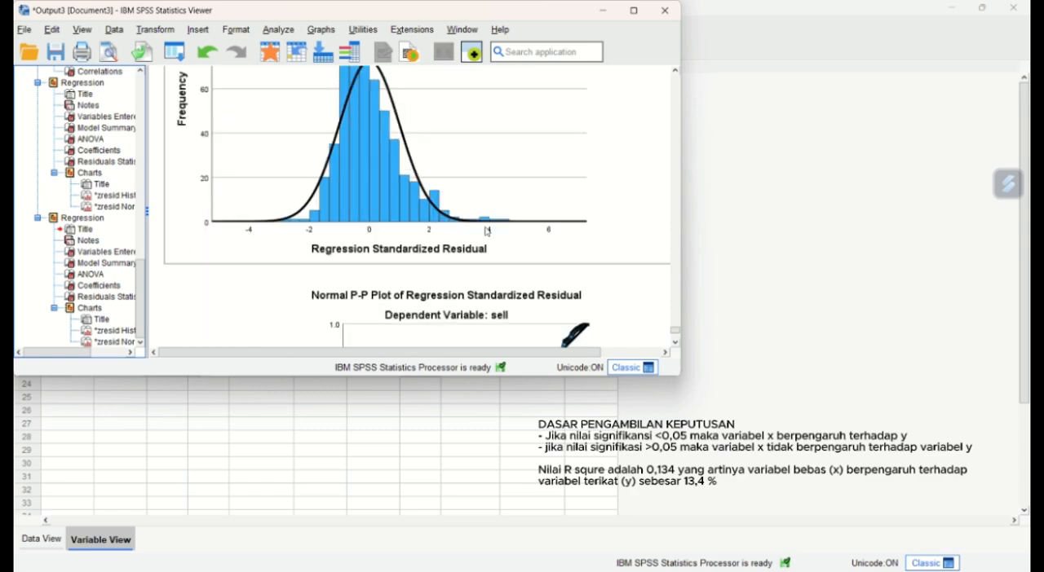
scroll(487, 232, "up", 15)
scroll(486, 232, "down", 2)
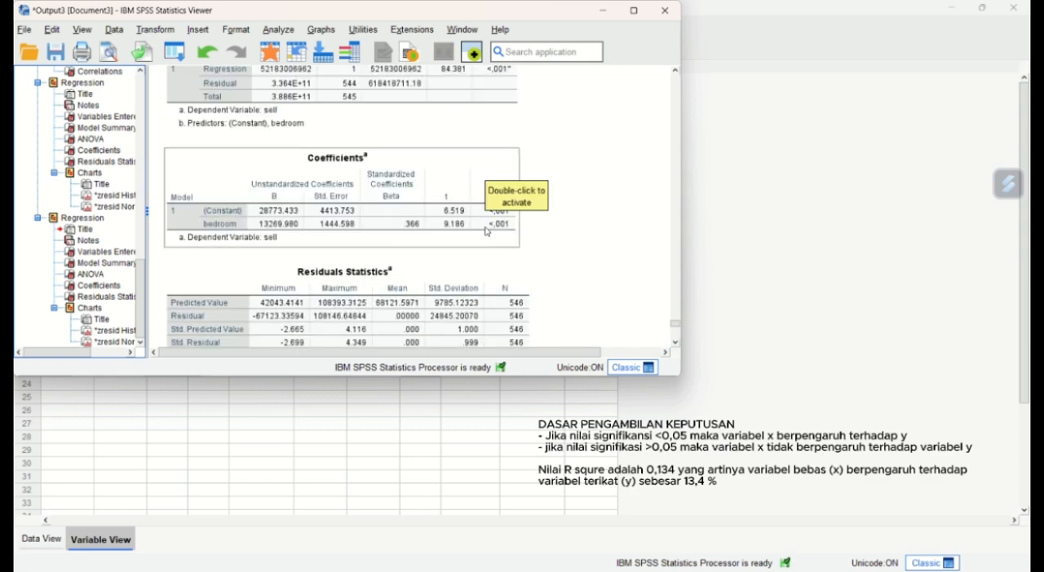
scroll(485, 233, "down", 2)
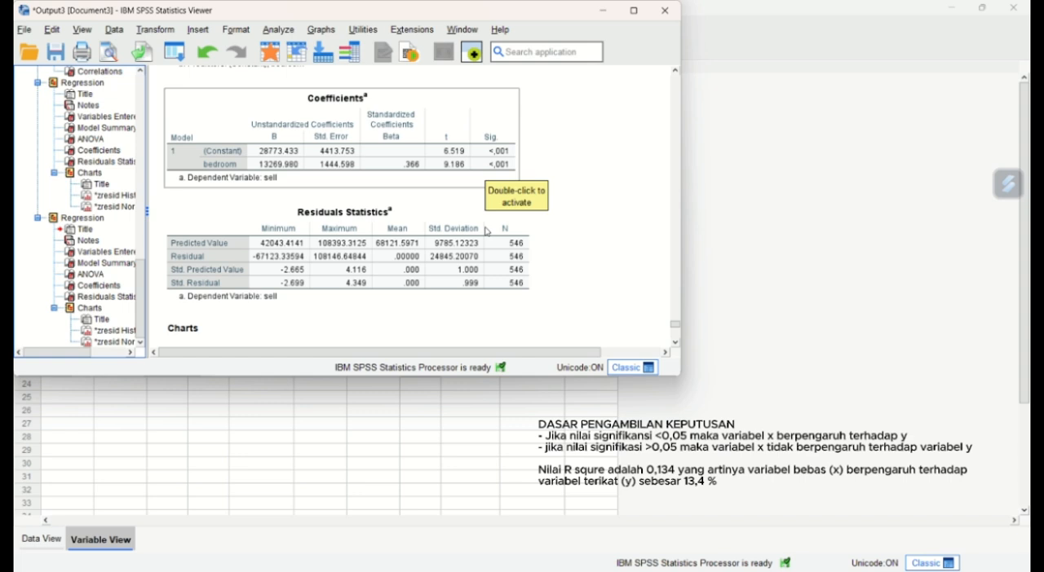
scroll(485, 232, "up", 4)
scroll(486, 232, "up", 2)
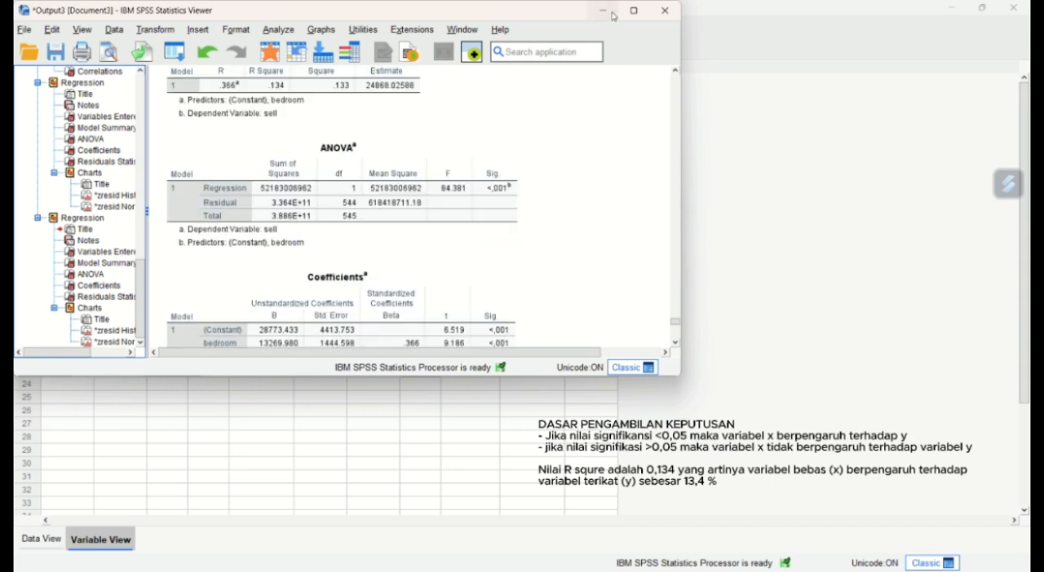
scroll(584, 102, "up", 2)
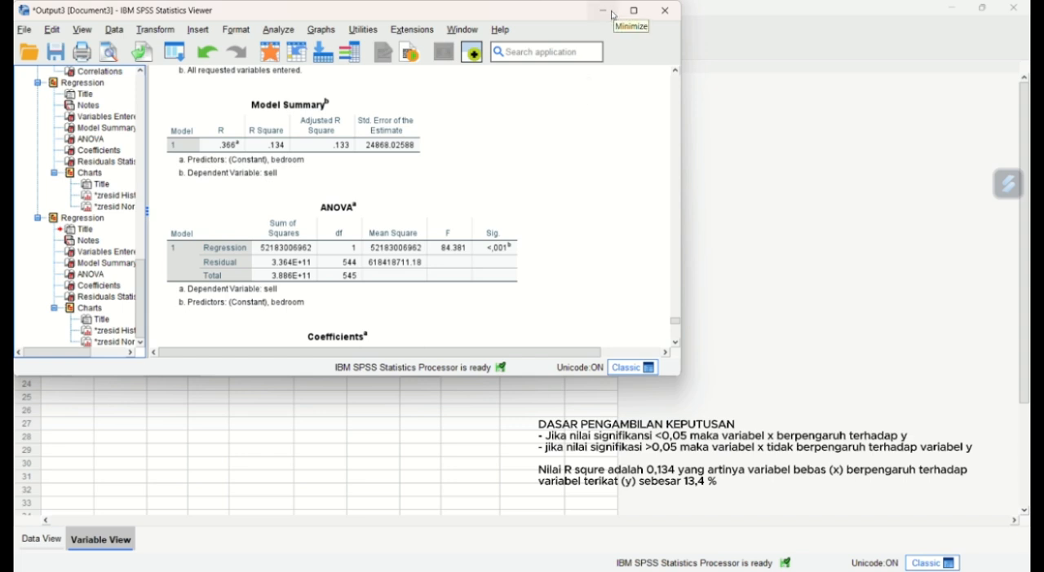
- Return to the Data Editor, reset the Linear Regression setup and run sell on sty using the Enter method
left_click(604, 11)
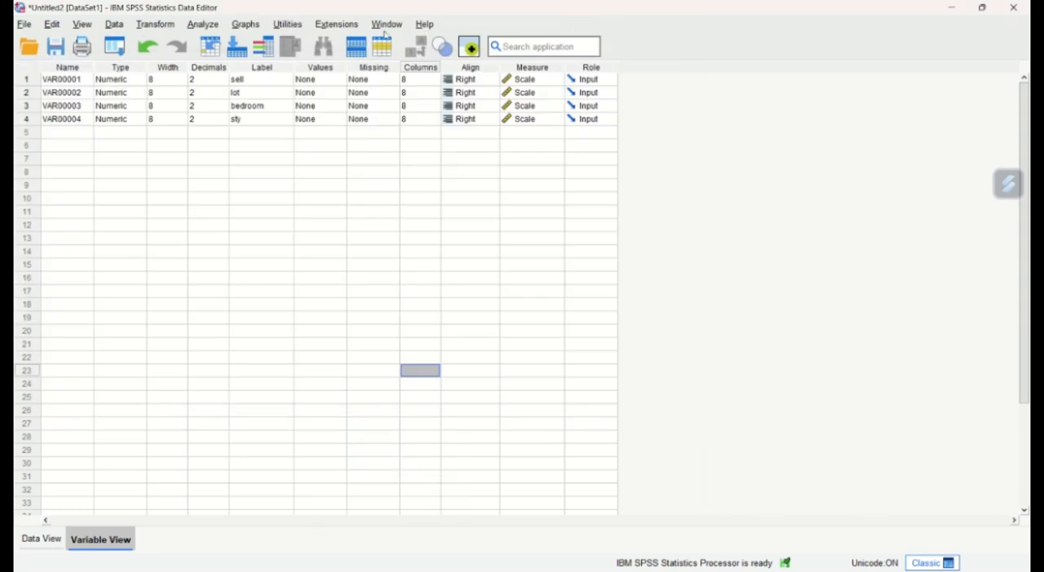
left_click(208, 25)
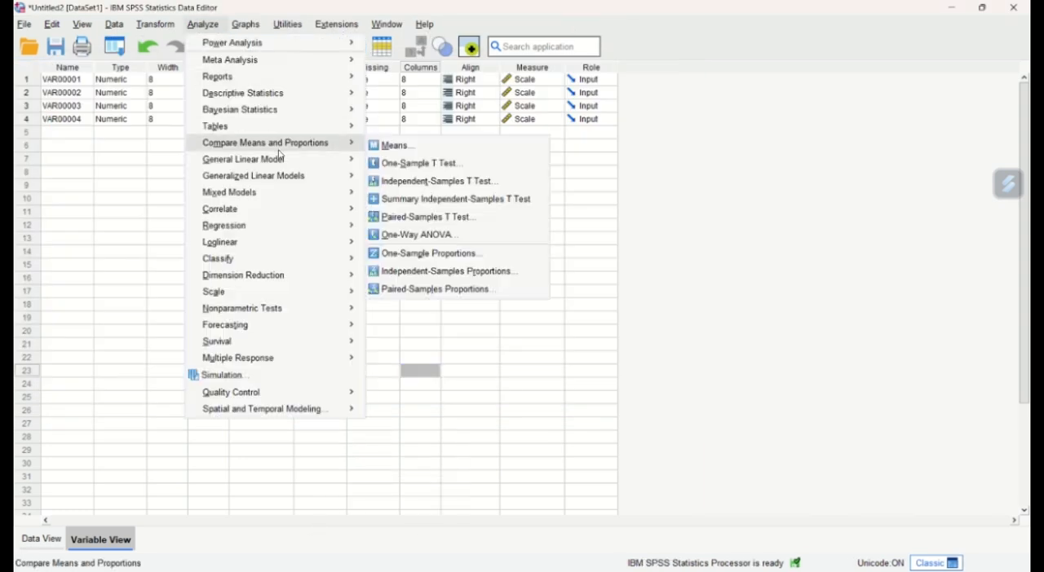
mouse_move(277, 228)
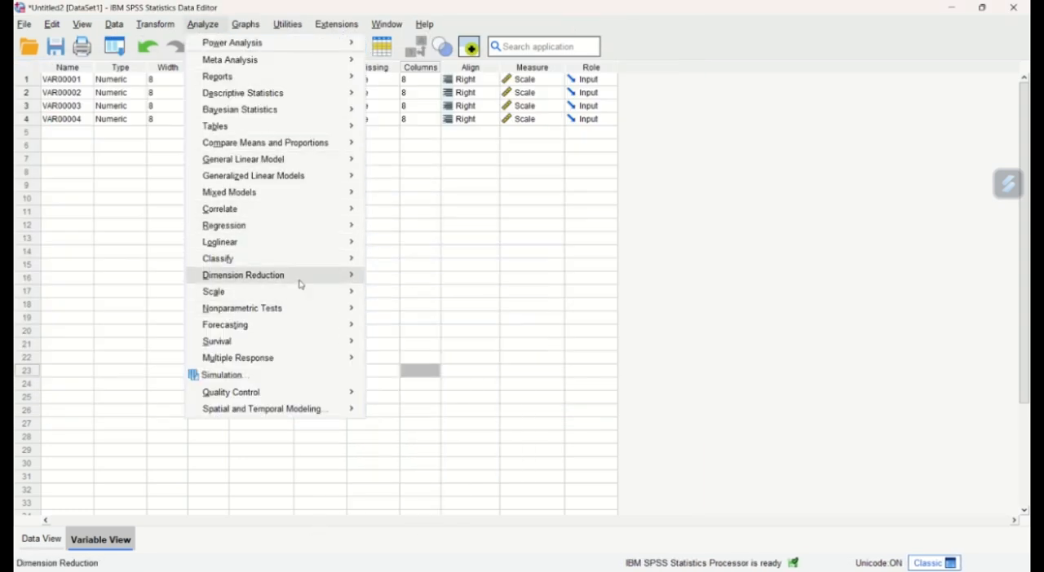
mouse_move(348, 233)
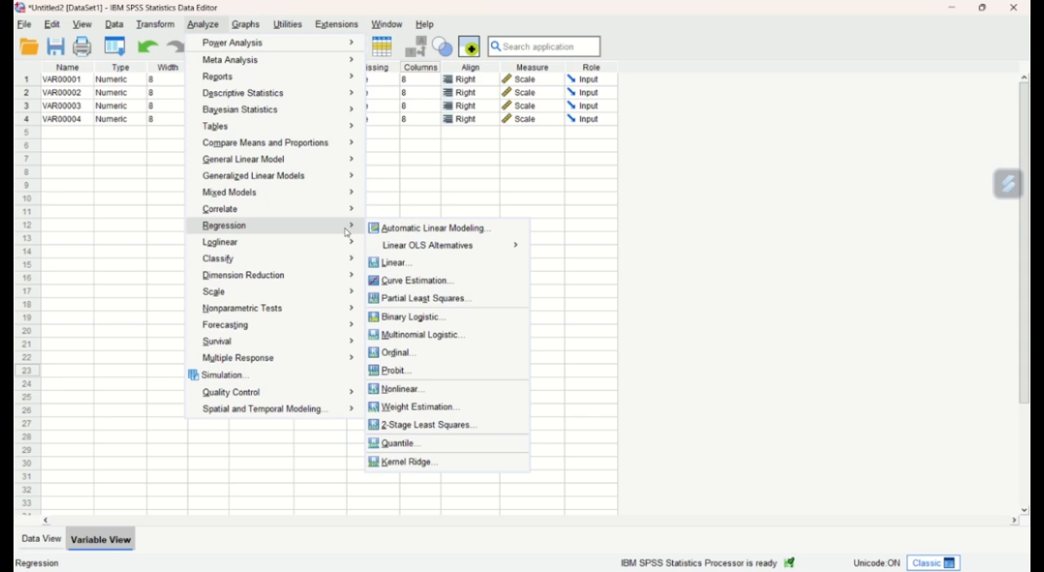
left_click(403, 264)
left_click(535, 425)
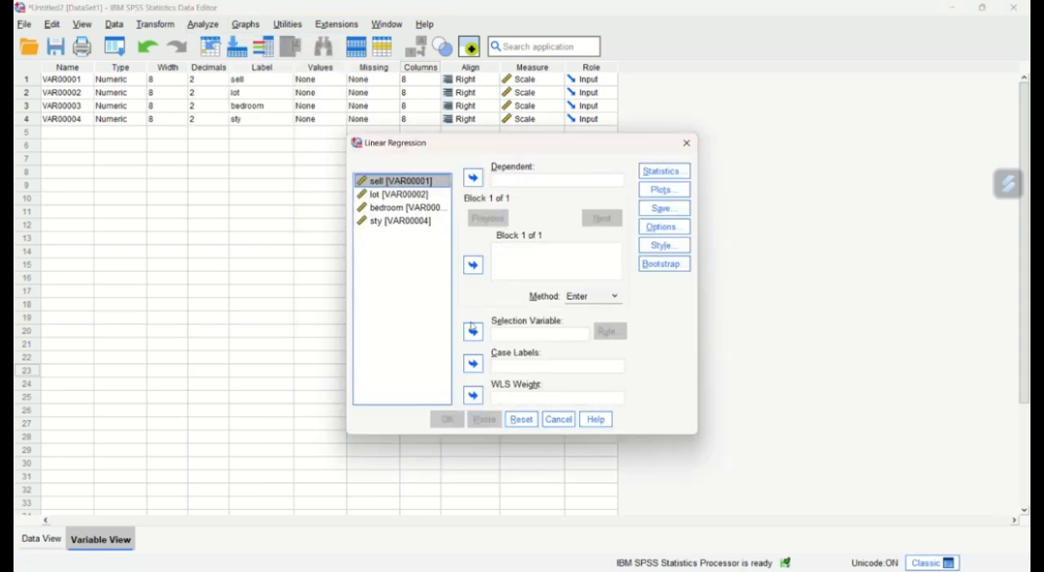
left_click(473, 178)
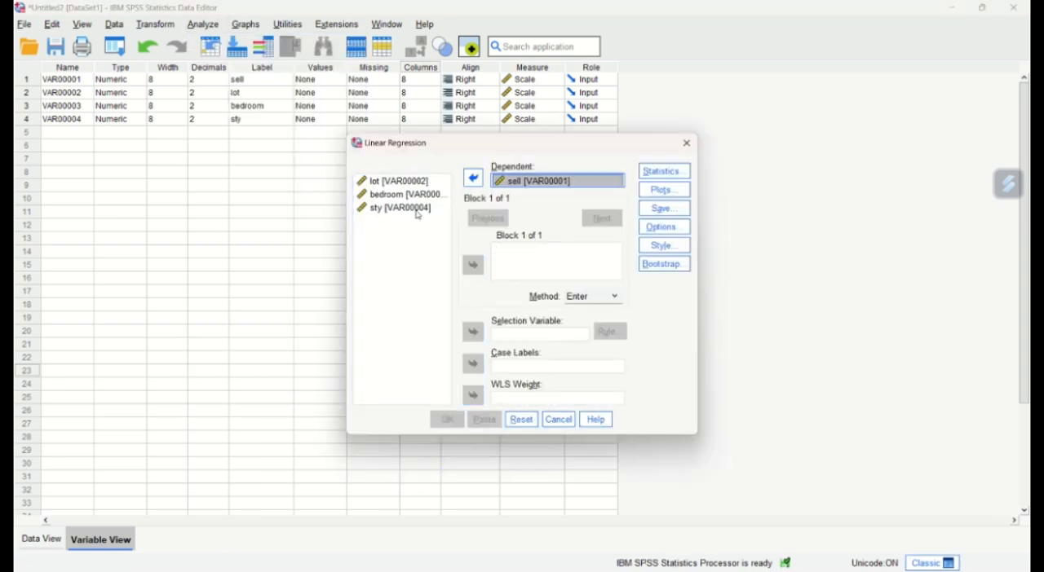
left_click(419, 210)
left_click(474, 265)
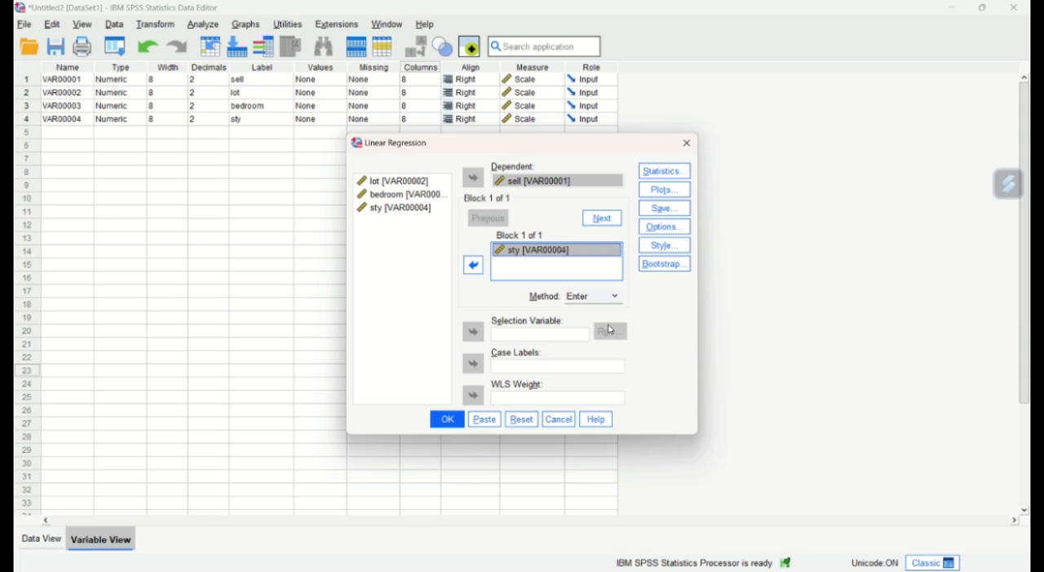
left_click(450, 421)
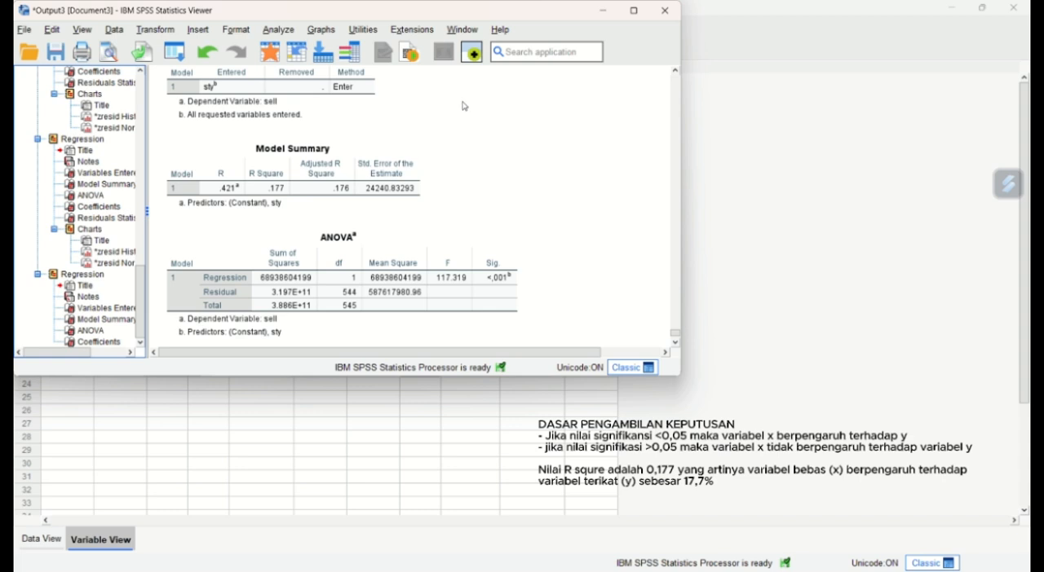
- Set up a Linear Regression with sell (y) as dependent and lot (x1) and bedroom (x2) as independent variables, using the Enter method
left_click(471, 51)
left_click(203, 23)
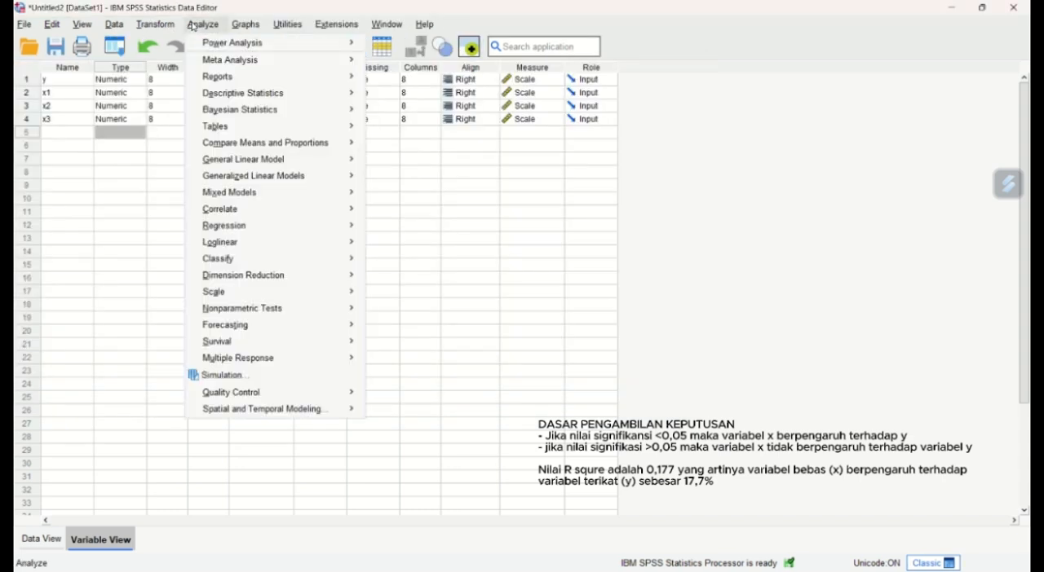
mouse_move(228, 62)
mouse_move(241, 131)
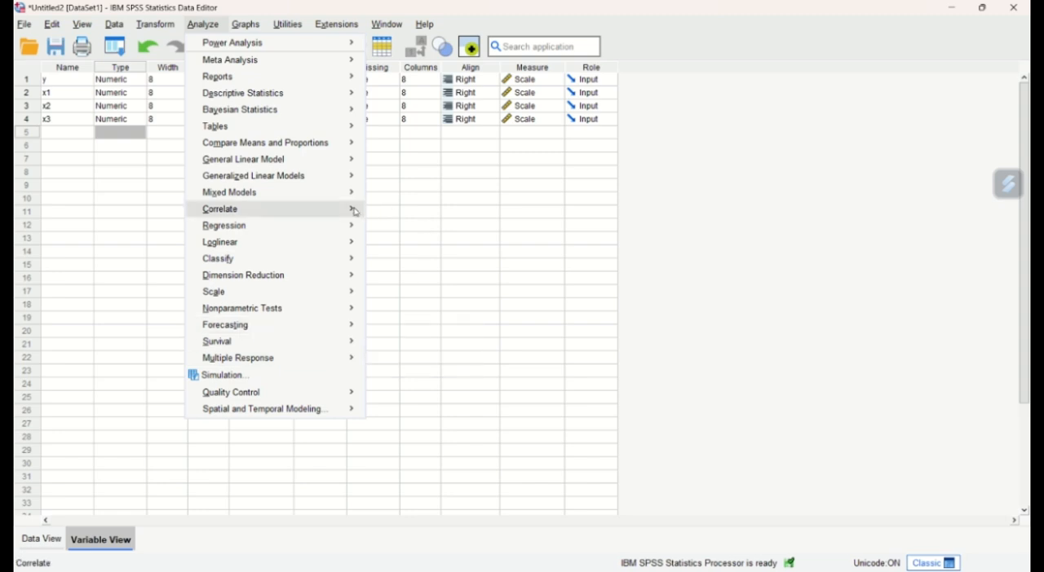
mouse_move(350, 226)
left_click(424, 265)
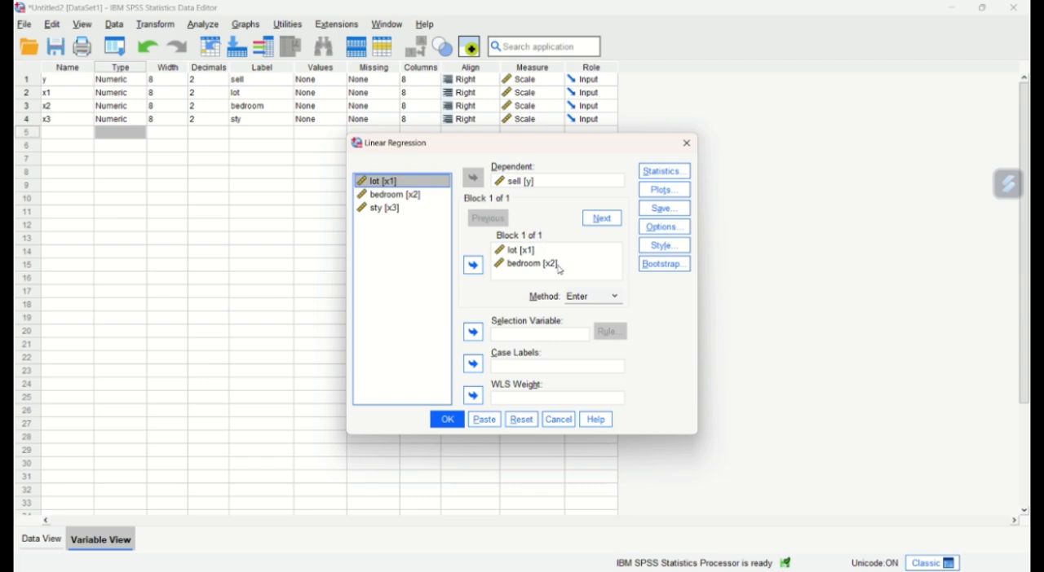
- Keep estimates and model fit for the regression of sell on lot and bedroom, and add a residual histogram and normal probability plot
left_click(662, 173)
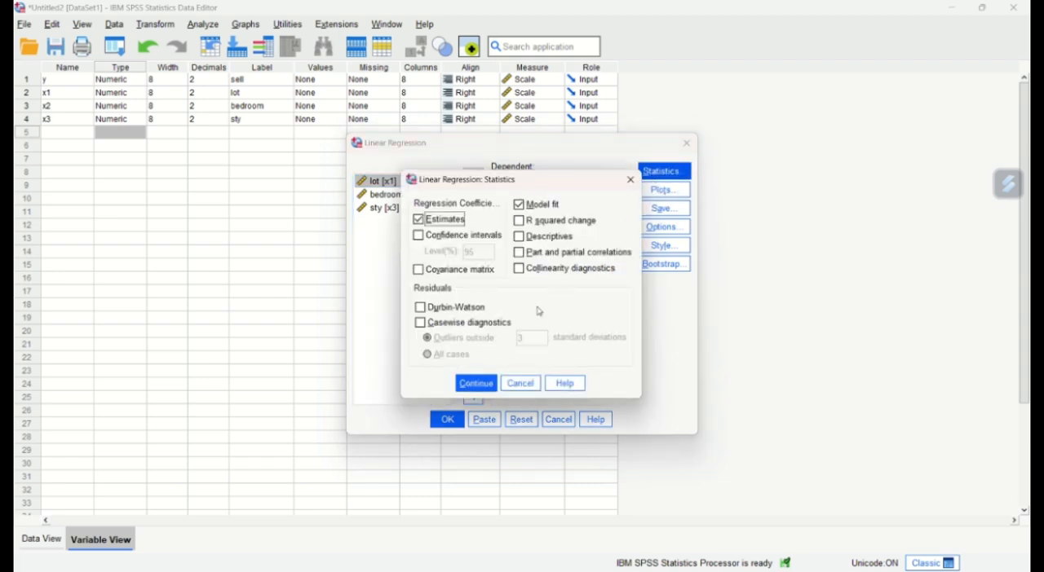
left_click(475, 383)
left_click(664, 190)
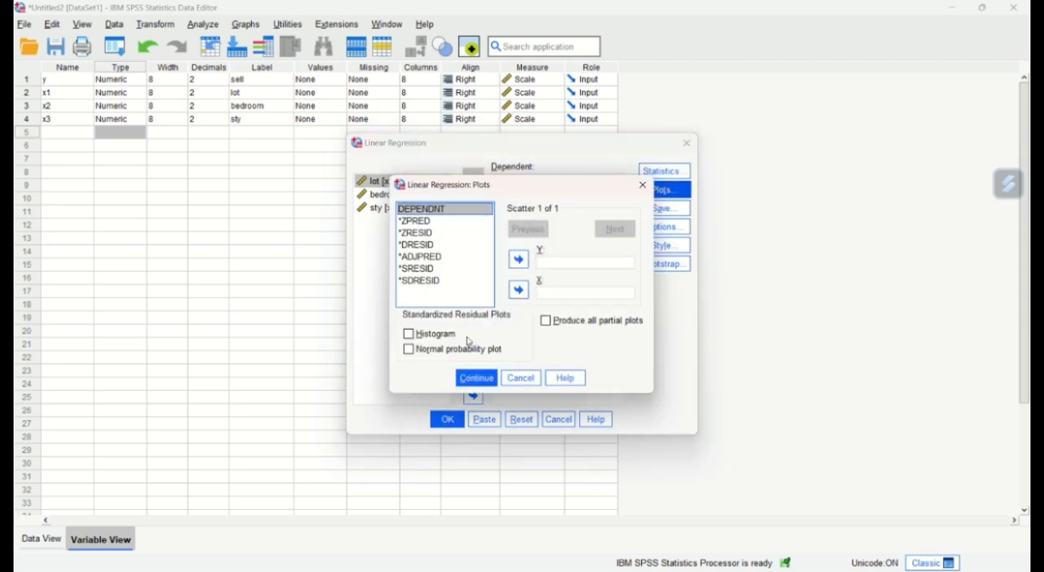
left_click(438, 335)
left_click(442, 350)
left_click(476, 379)
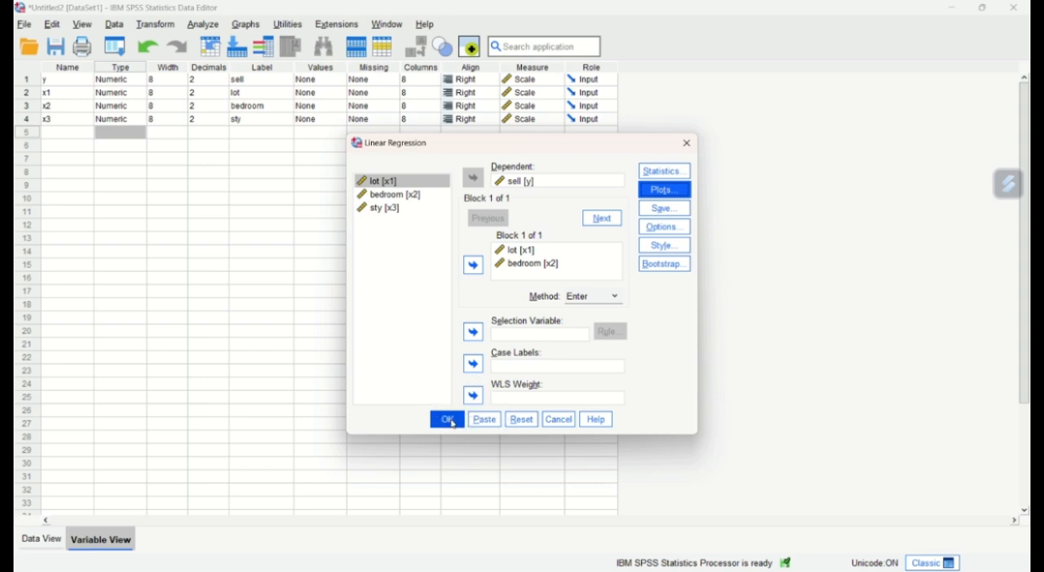
- Run the regression of sell on lot and bedroom and examine its Variables Entered/Removed, Model Summary, ANOVA and Coefficients tables
left_click(448, 420)
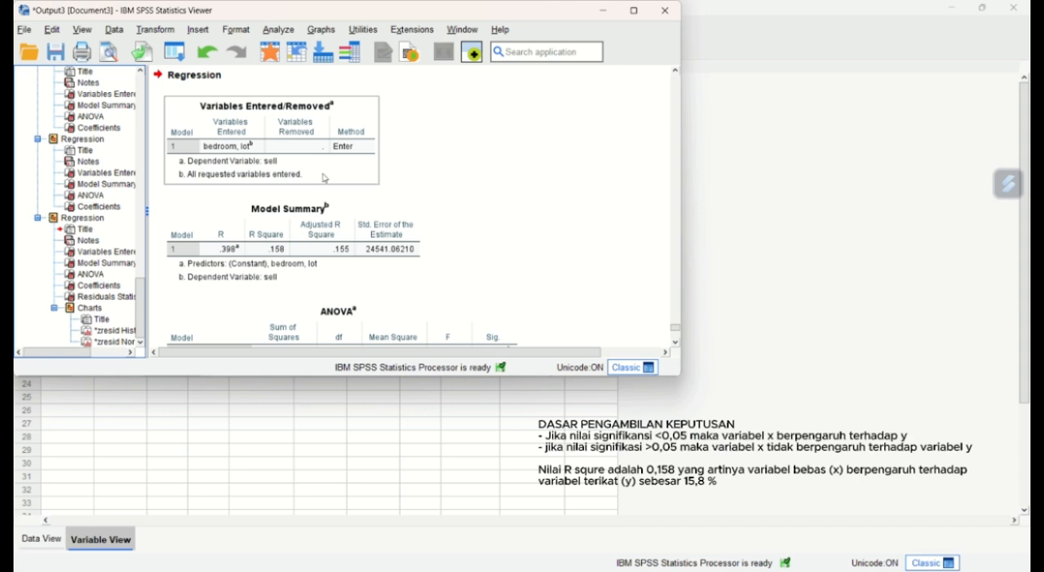
scroll(324, 178, "down", 2)
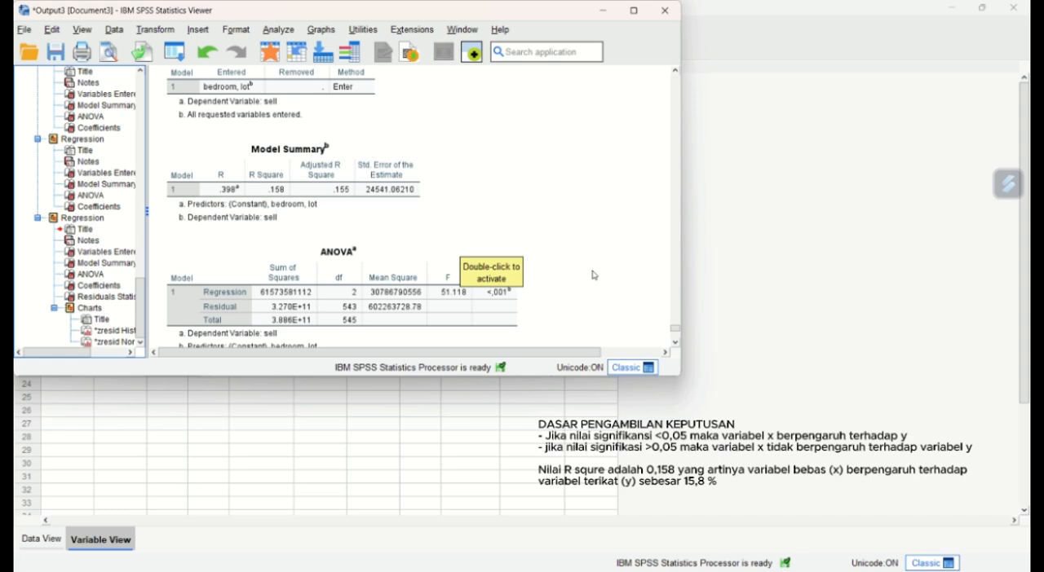
scroll(593, 276, "up", 1)
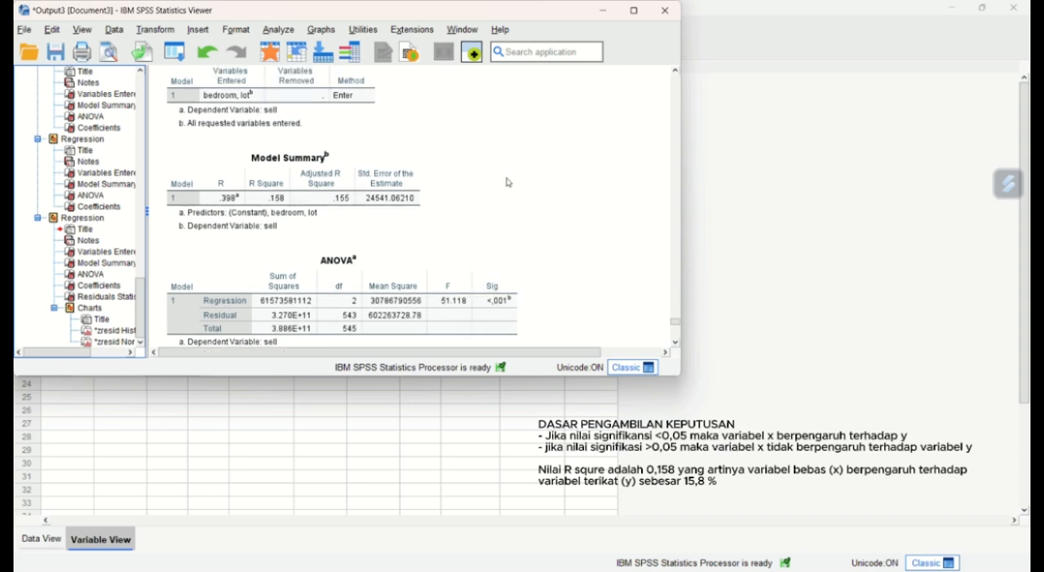
scroll(506, 182, "up", 2)
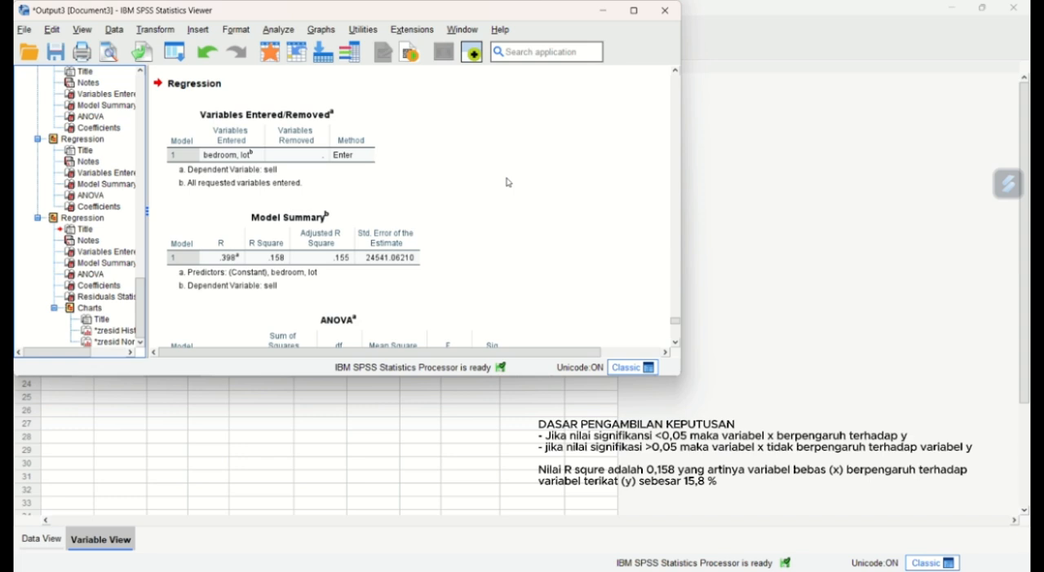
scroll(506, 183, "down", 4)
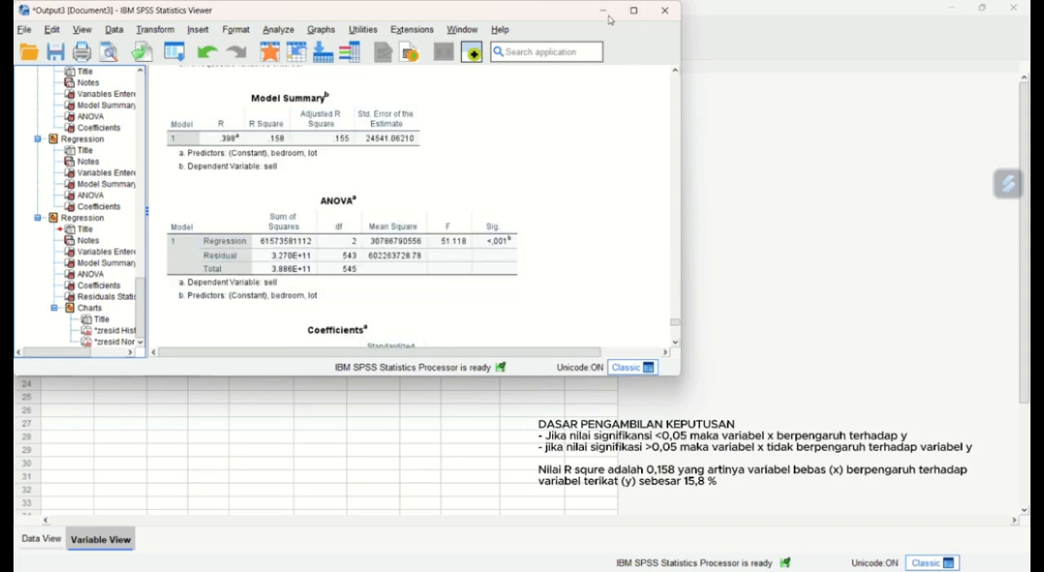
scroll(530, 112, "up", 4)
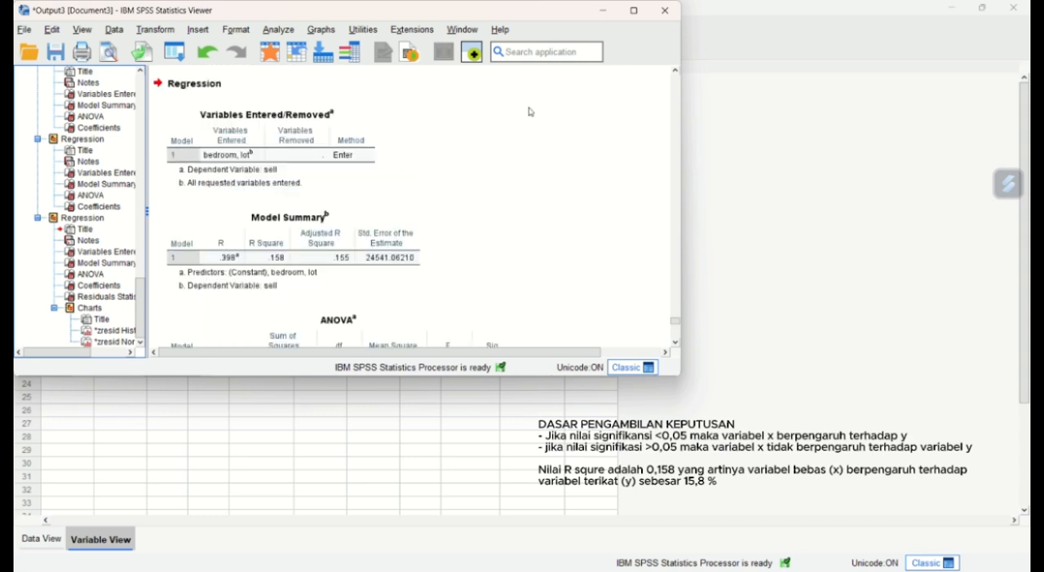
scroll(530, 112, "down", 2)
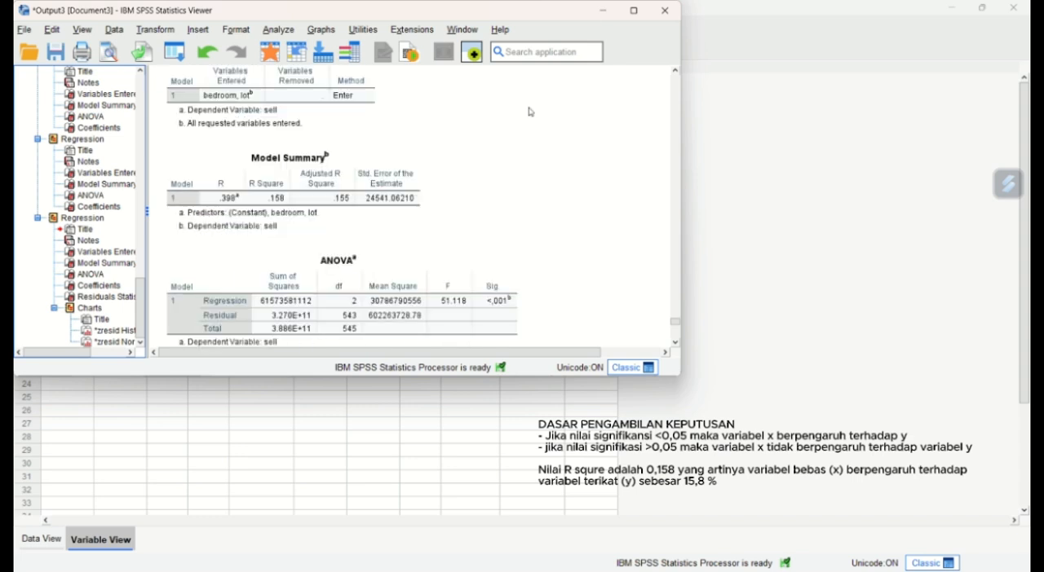
scroll(530, 111, "down", 2)
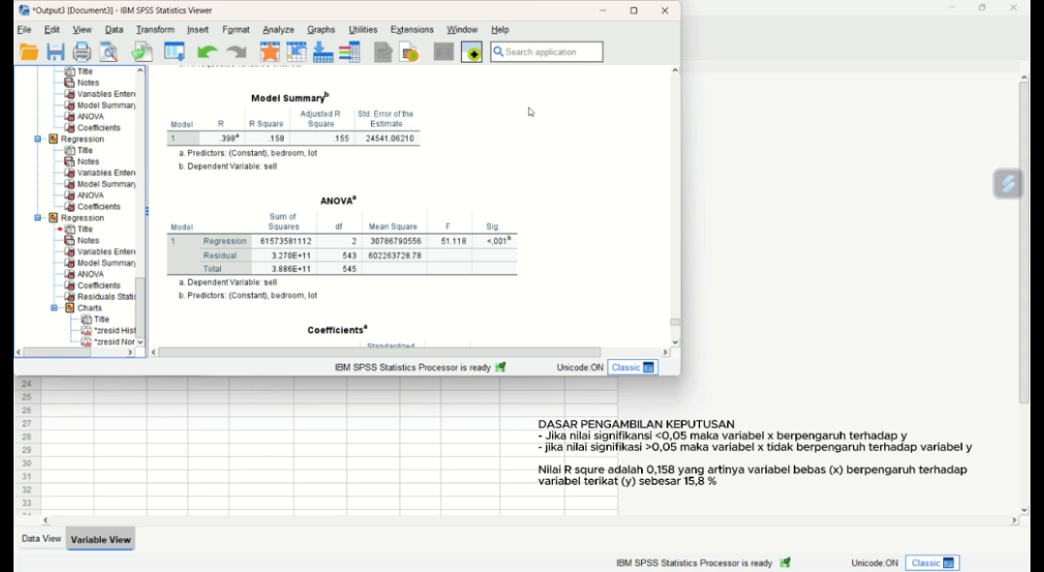
scroll(529, 112, "down", 2)
scroll(530, 112, "down", 2)
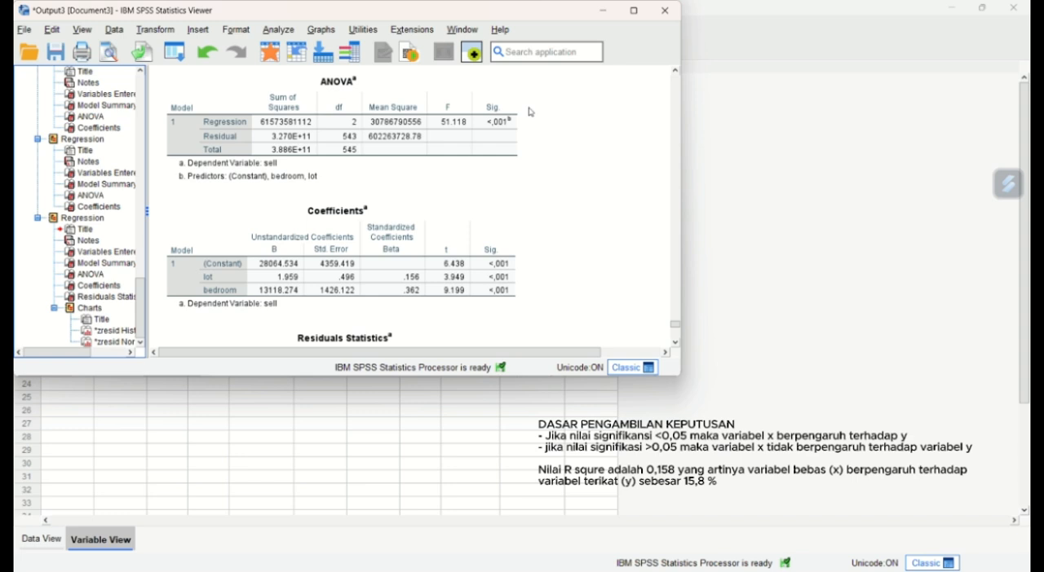
left_click(515, 147)
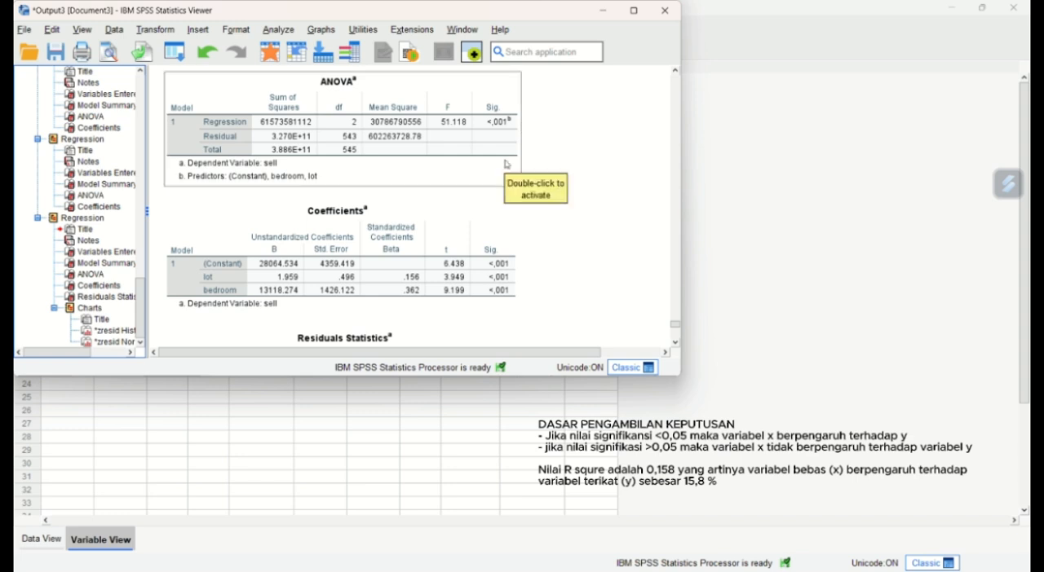
scroll(505, 164, "up", 8)
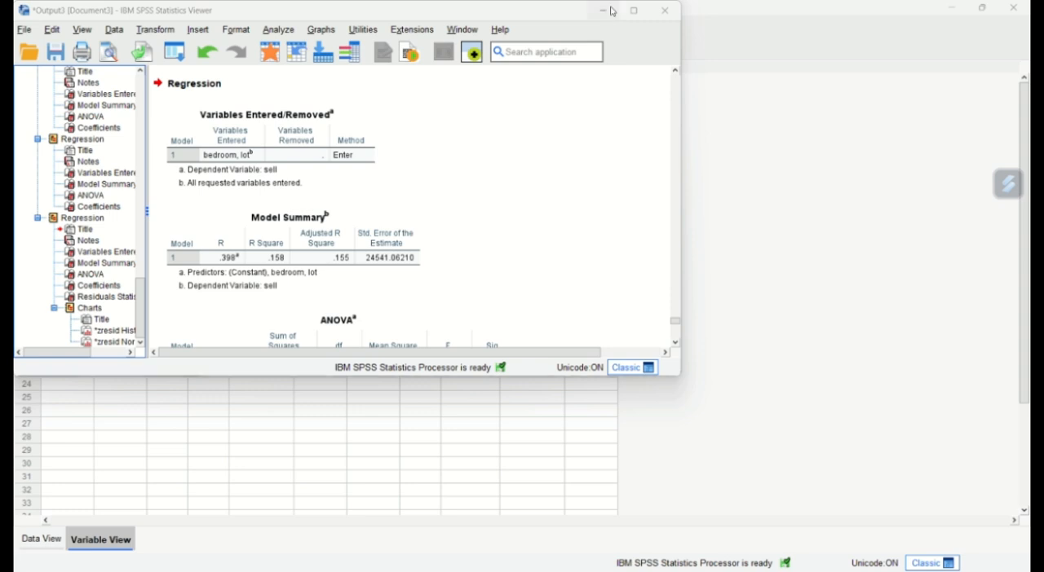
- Return to the Data Editor, reopen the Linear Regression setup and remove lot (x1) and bedroom (x2) from the independent variables
left_click(607, 11)
left_click(203, 24)
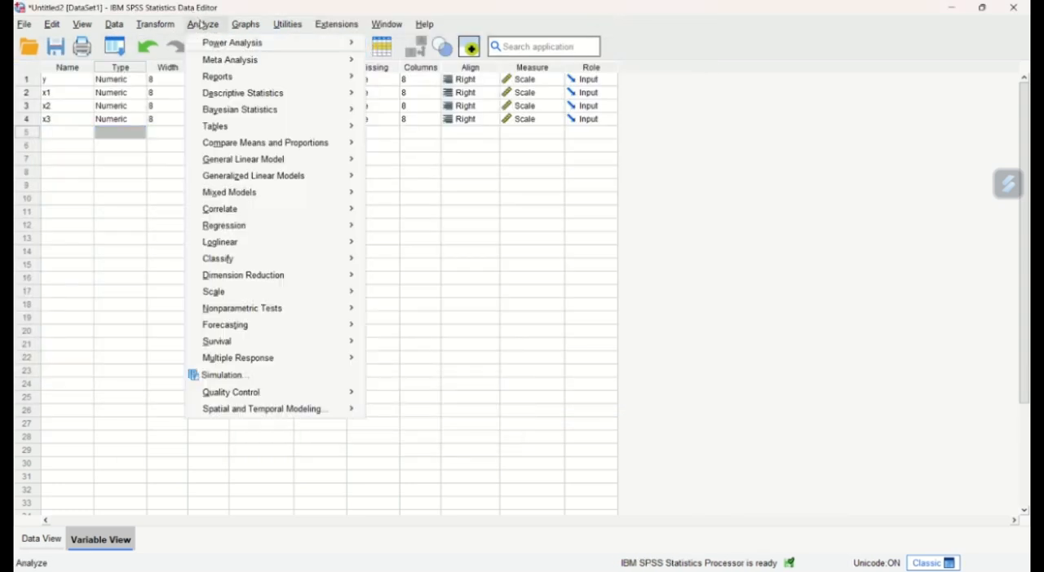
mouse_move(279, 237)
mouse_move(310, 225)
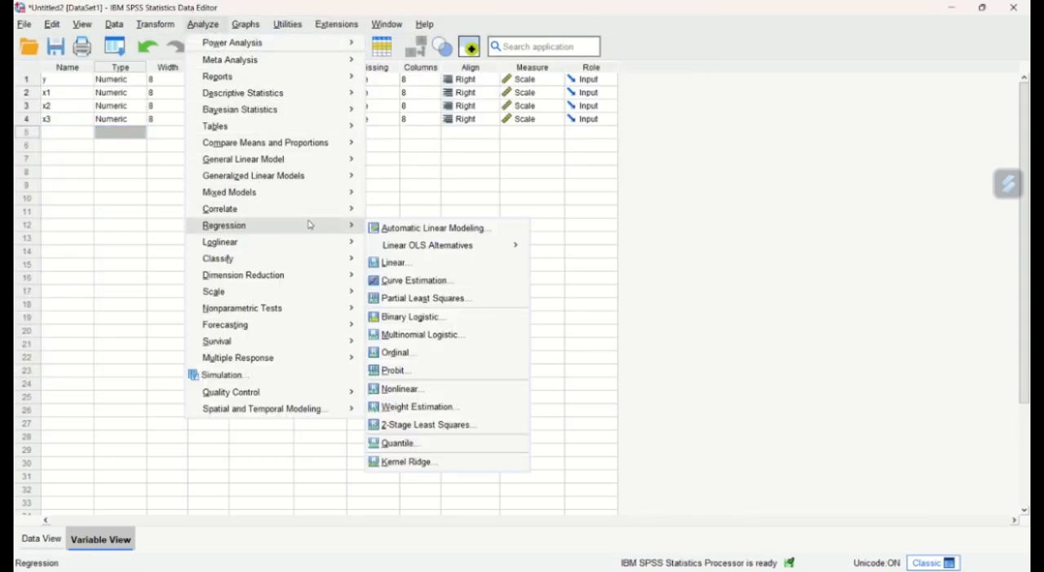
left_click(403, 264)
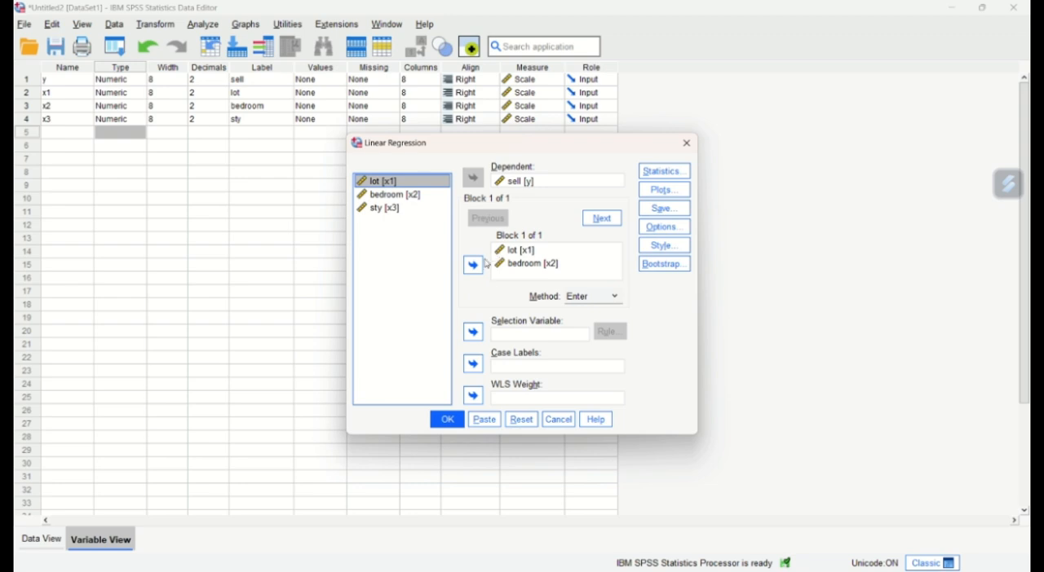
left_click(513, 250)
left_click(473, 265)
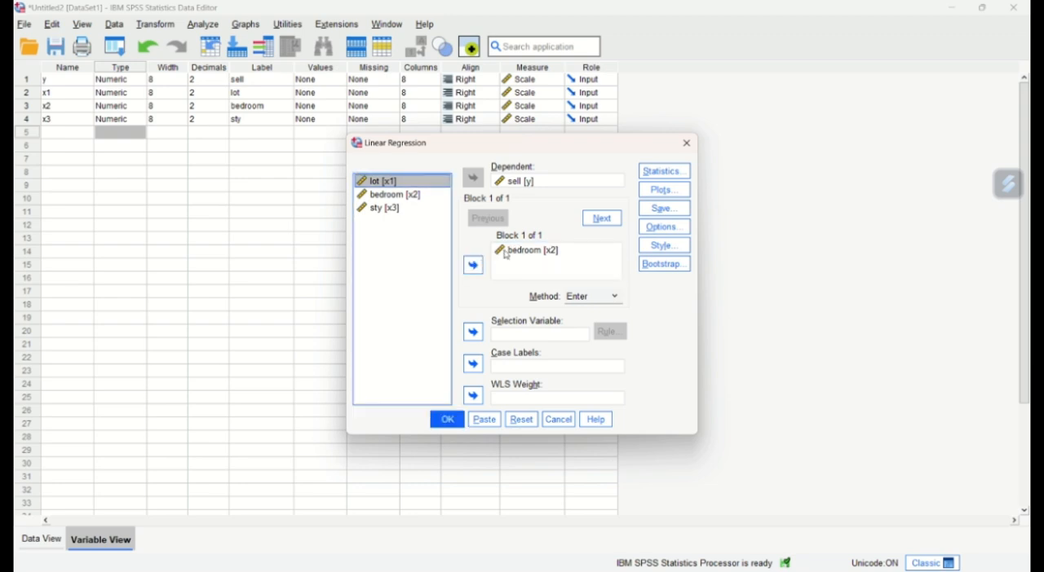
left_click(522, 251)
left_click(473, 265)
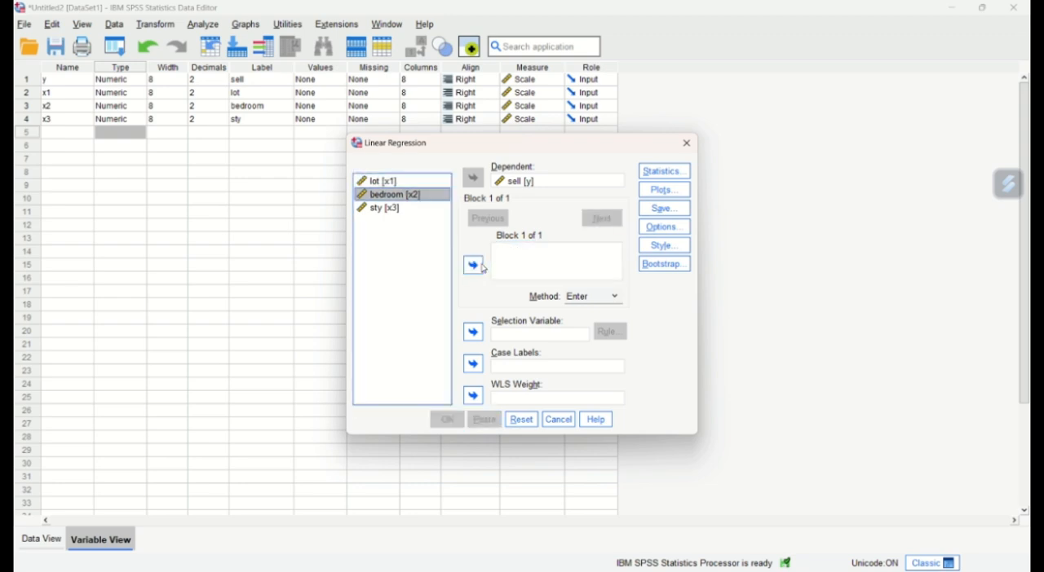
- Assign lot (x1) and sty (x3) as independent variables for sell, run the regression and review its output tables
left_click(417, 181)
left_click(473, 265)
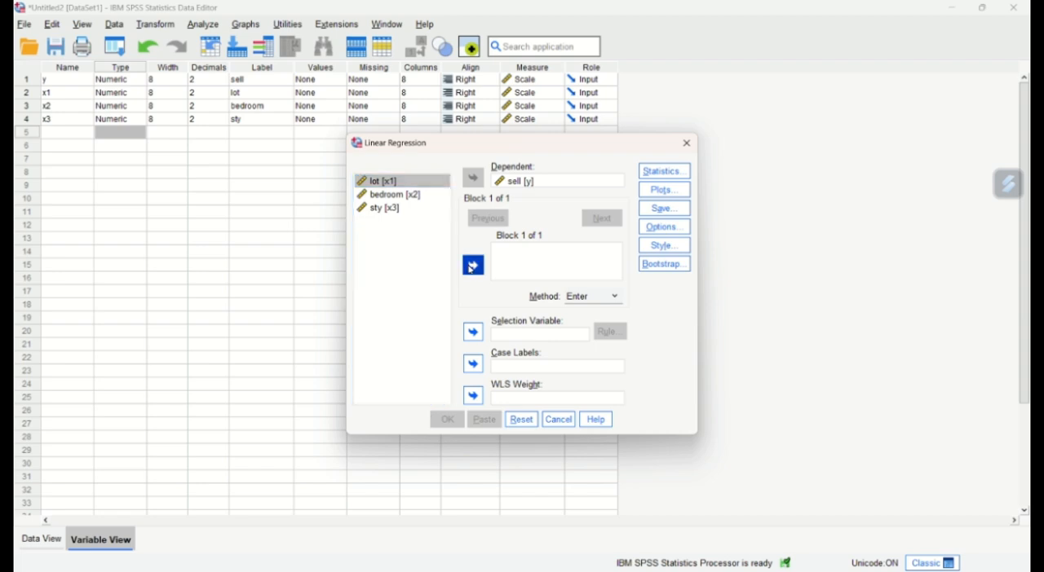
left_click(396, 208)
left_click(472, 266)
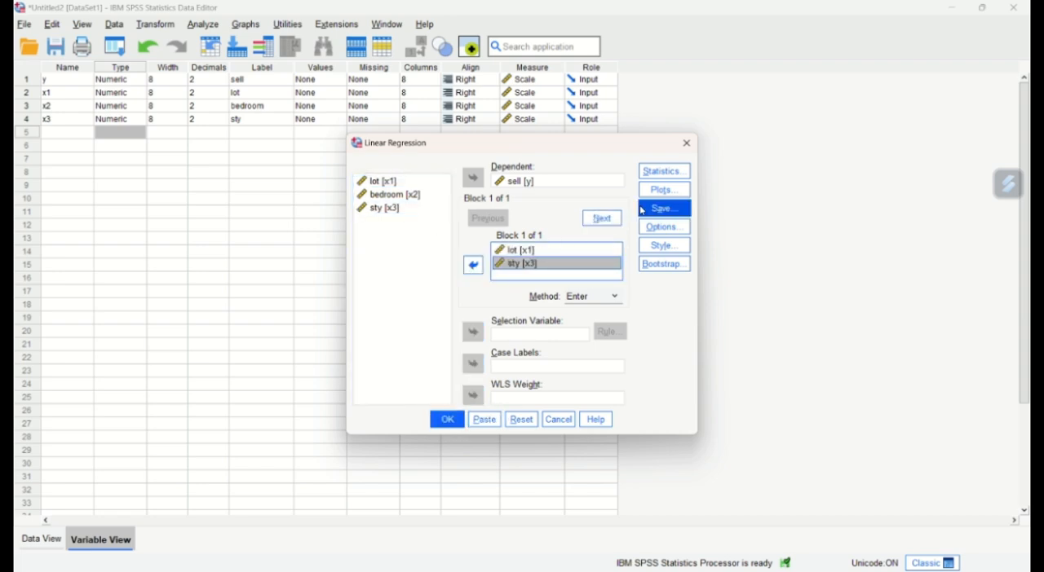
left_click(447, 419)
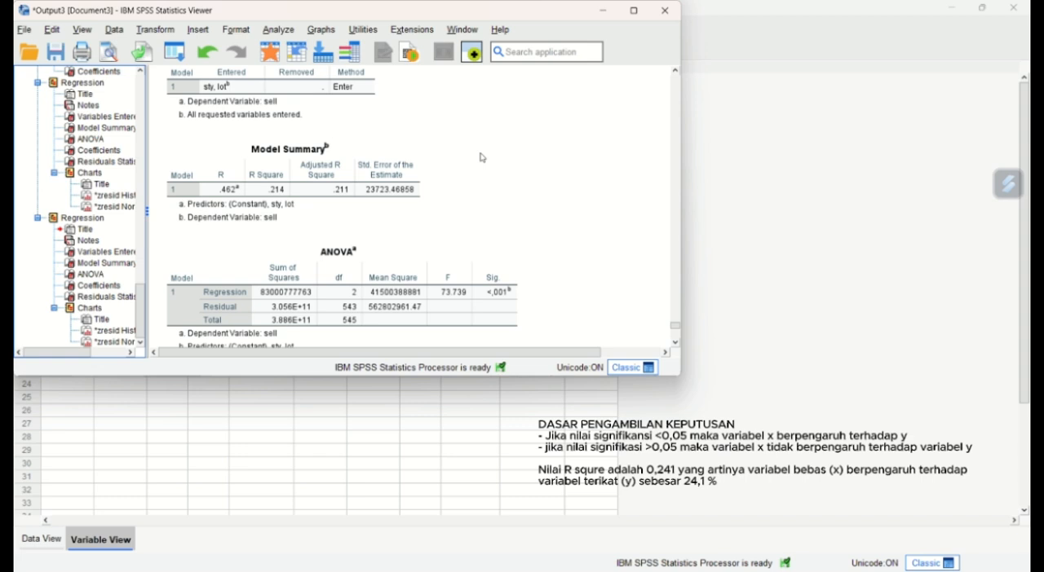
scroll(480, 158, "down", 2)
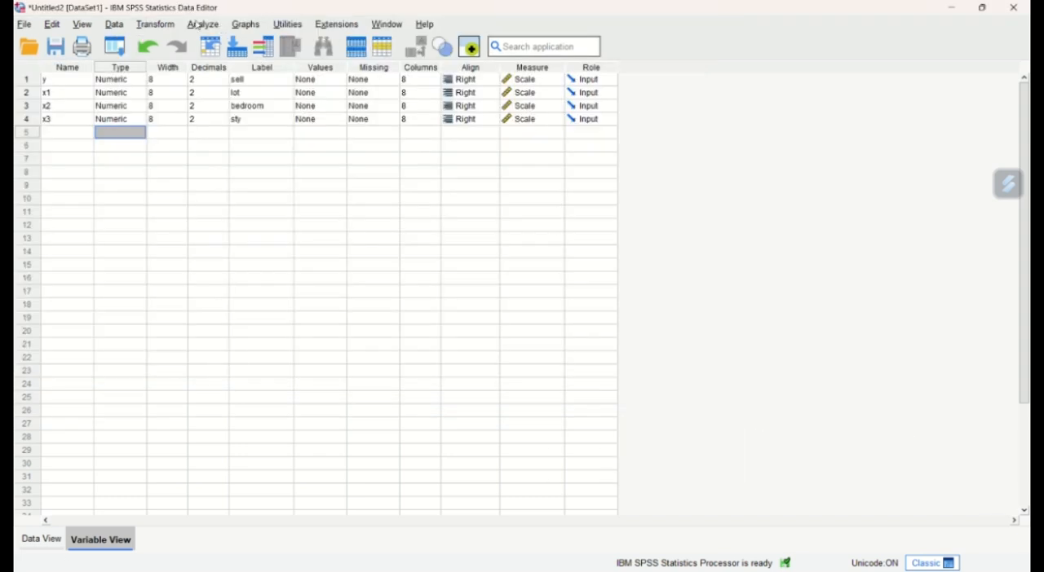
- Reopen the Linear Regression setup from the Data Editor and remove lot (x1) and sty (x3) from the independent variables
left_click(199, 24)
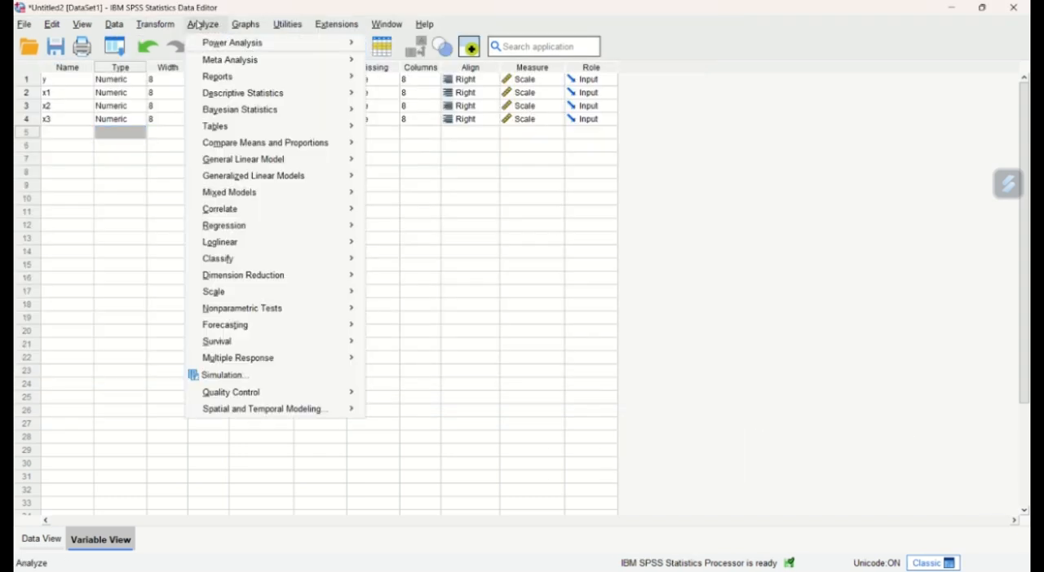
mouse_move(277, 229)
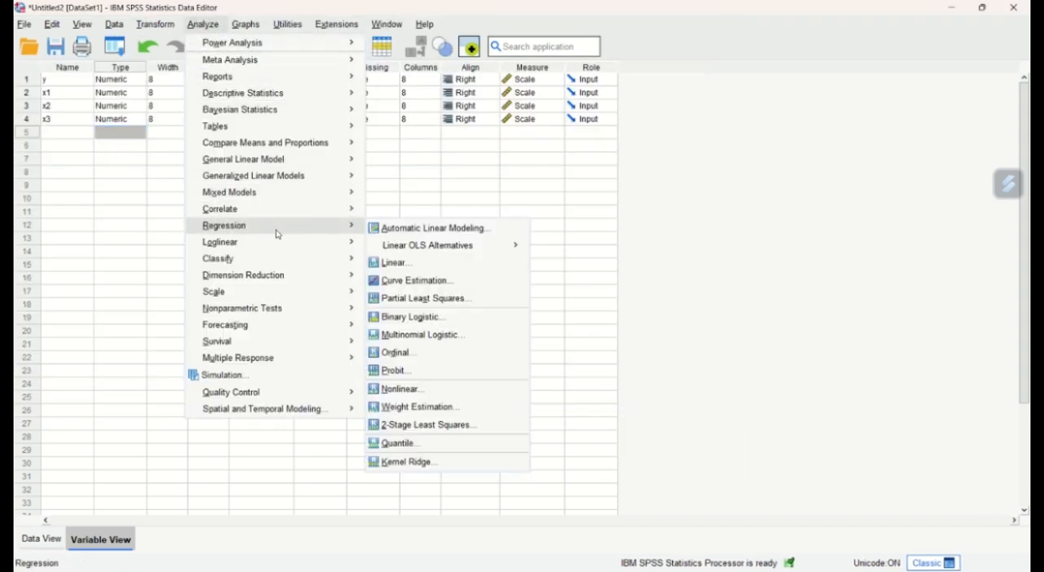
left_click(412, 269)
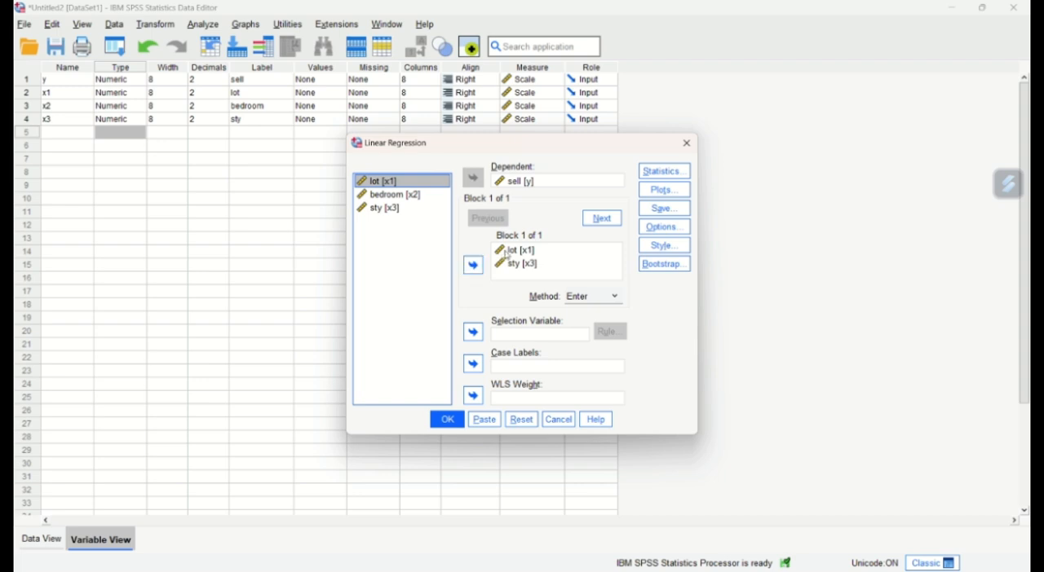
left_click(503, 253)
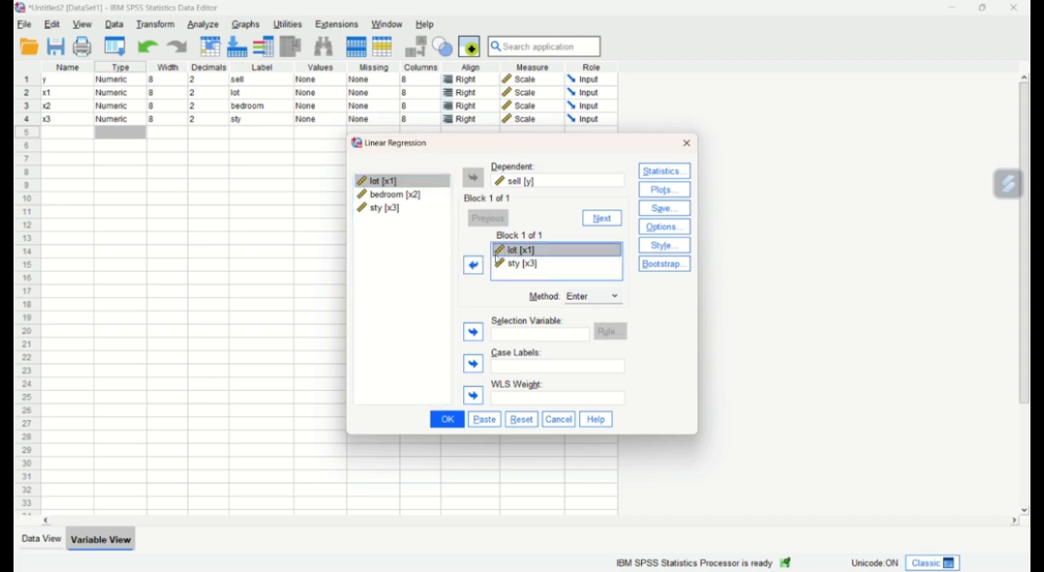
left_click(473, 265)
left_click(507, 251)
left_click(473, 265)
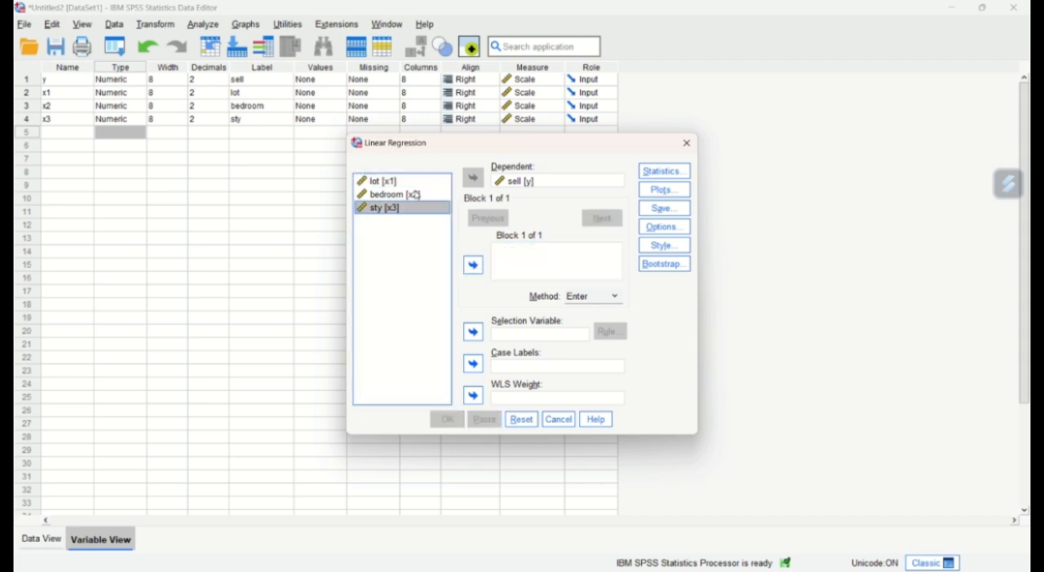
- Assign bedroom (x2) and sty (x3) as independent variables for sell, run the regression and review its ANOVA and Coefficients tables
left_click(414, 194)
left_click(473, 265)
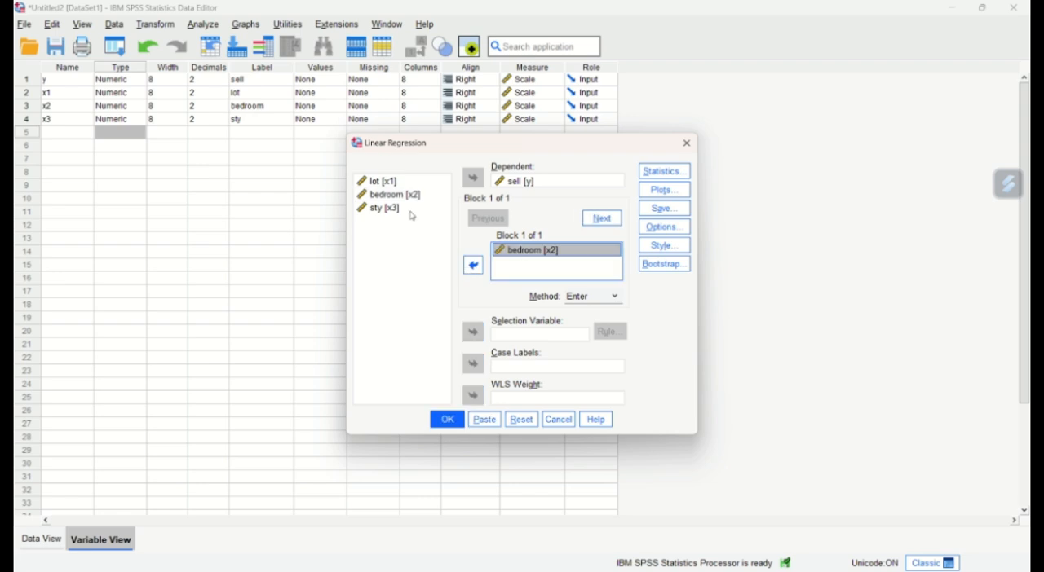
left_click(413, 209)
left_click(473, 265)
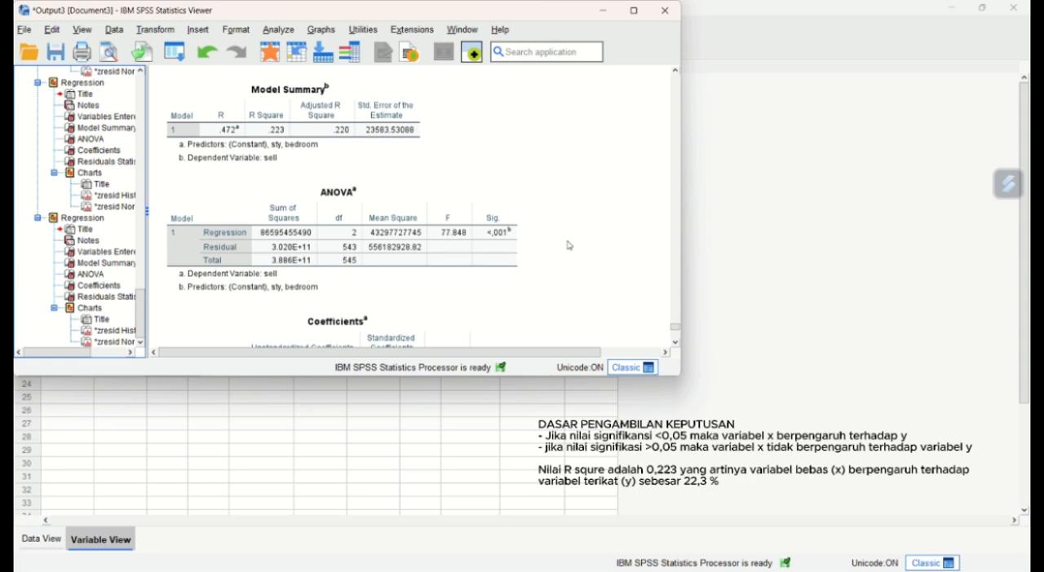
scroll(568, 245, "down", 2)
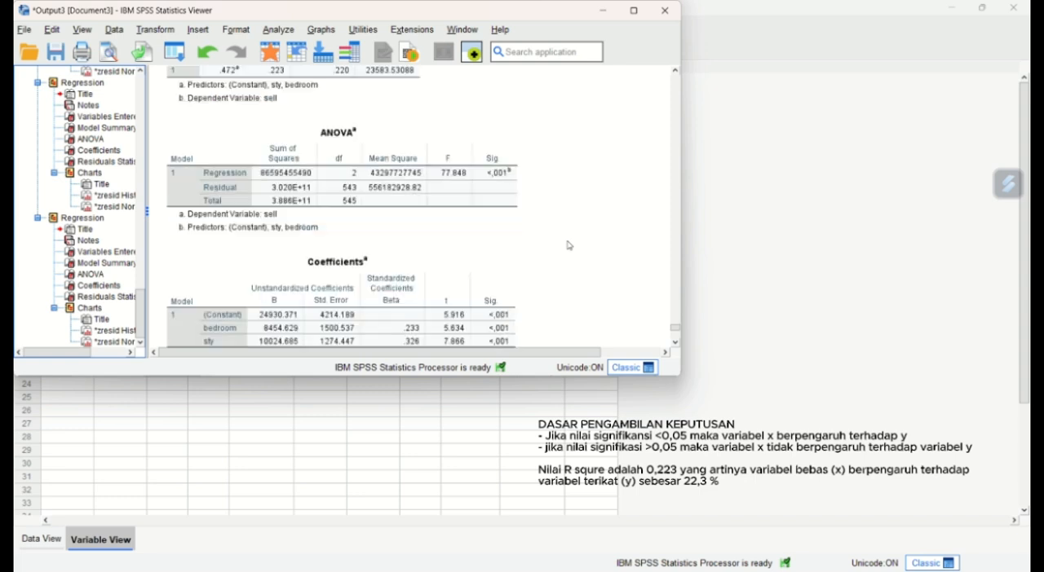